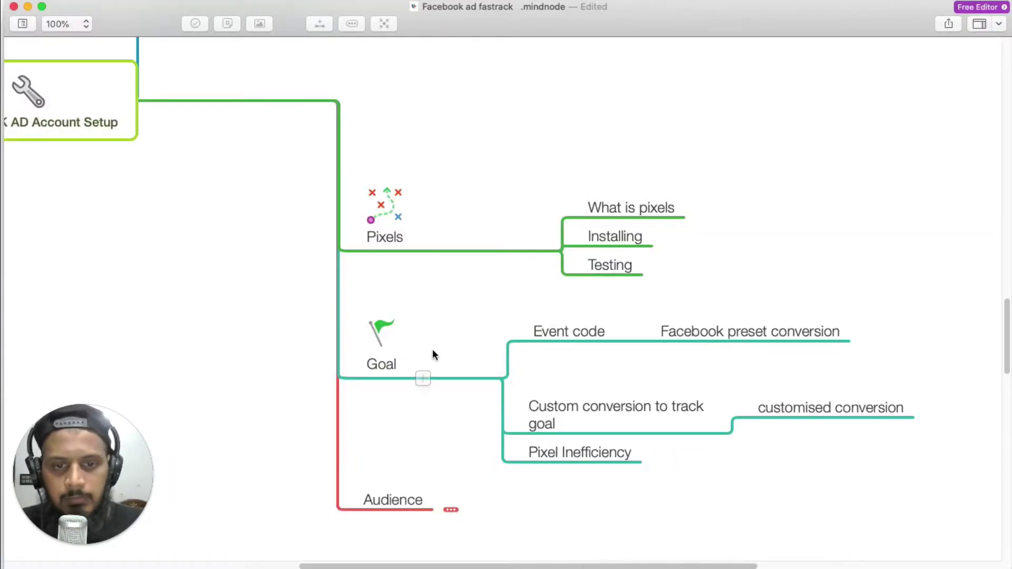
# Step: Fold the Pixels node in the MindNode map to hide its children
pyautogui.scroll(-2, 420, 304)
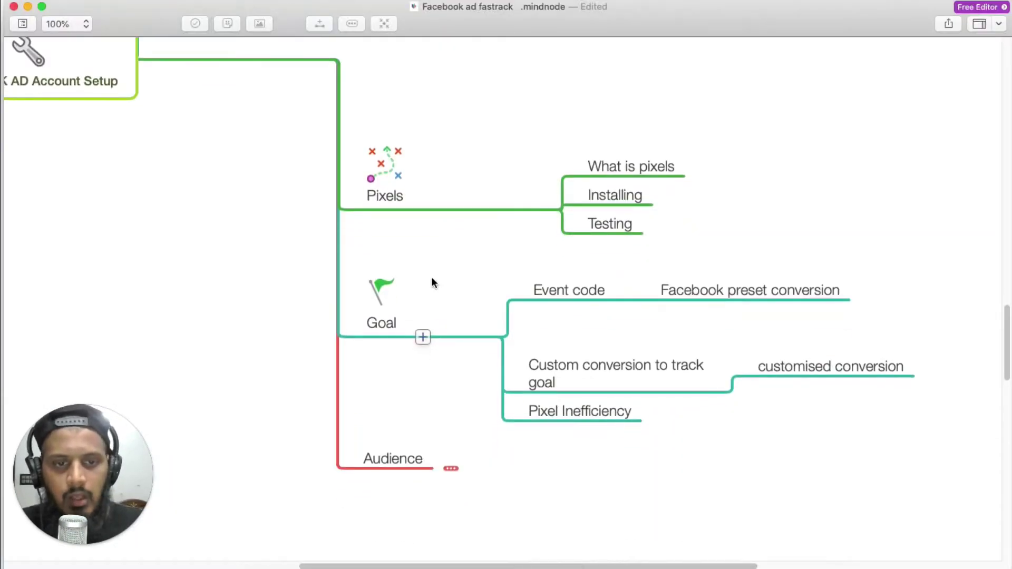
pyautogui.rightClick(373, 195)
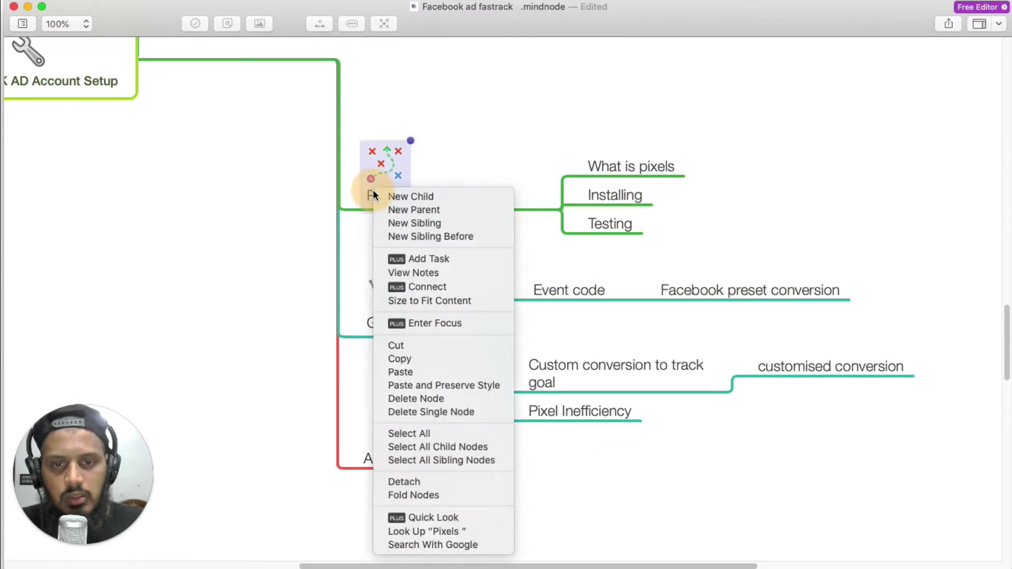
pyautogui.click(429, 490)
# Step: Move Pixel Inefficiency lower and Event code higher under the Goal branch
pyautogui.click(372, 291)
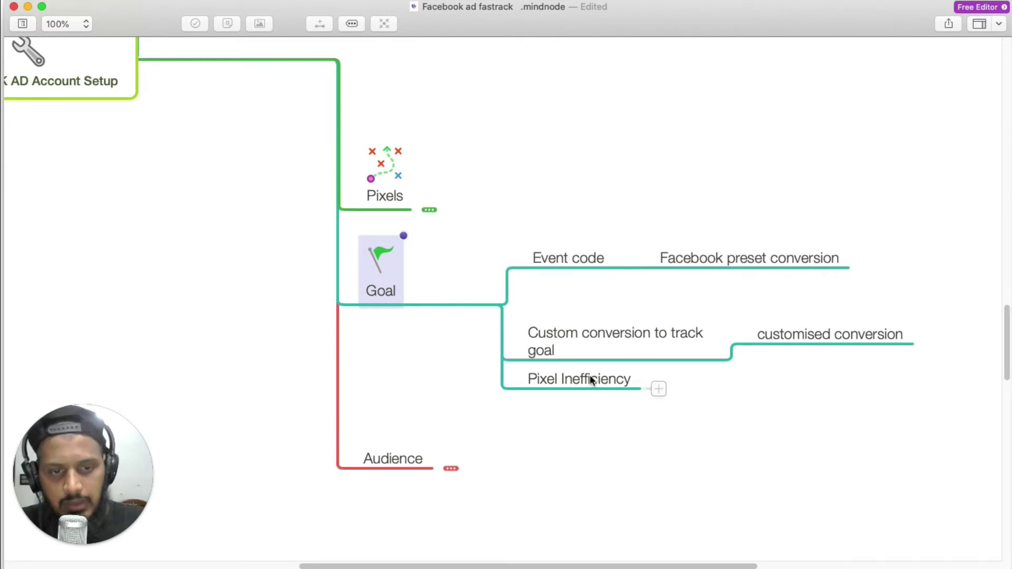
pyautogui.moveTo(587, 379); pyautogui.dragTo(587, 414)
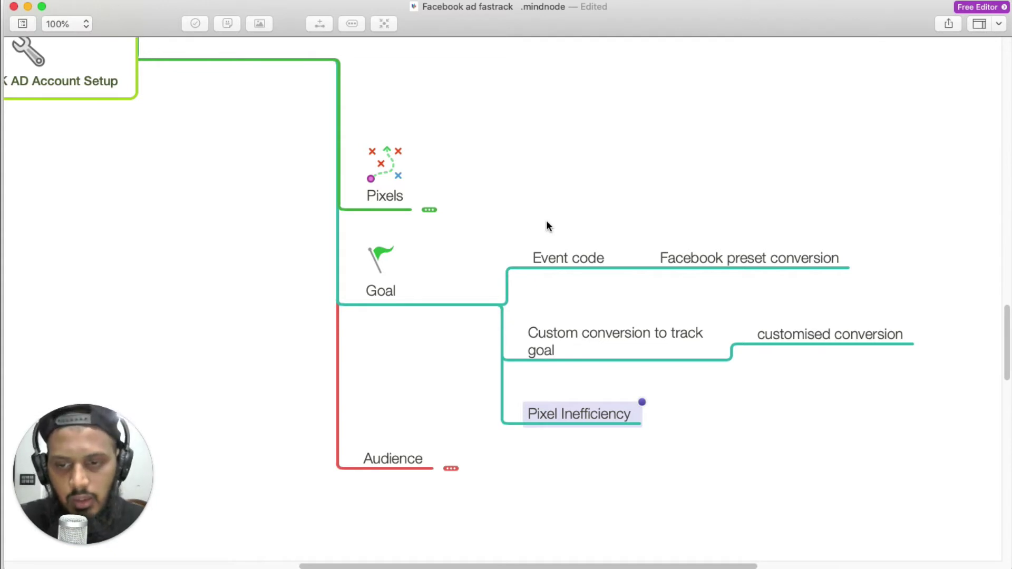
pyautogui.moveTo(553, 252); pyautogui.dragTo(548, 240)
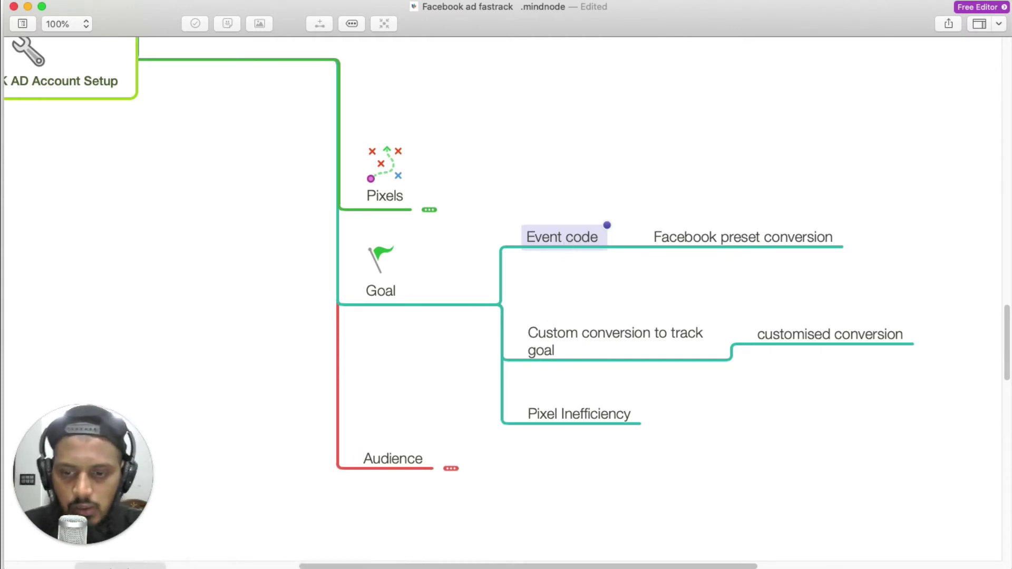
# Step: Switch to Chrome showing Facebook Ads Manager's Campaigns tab with nine conversion campaigns
pyautogui.press('super+Tab')
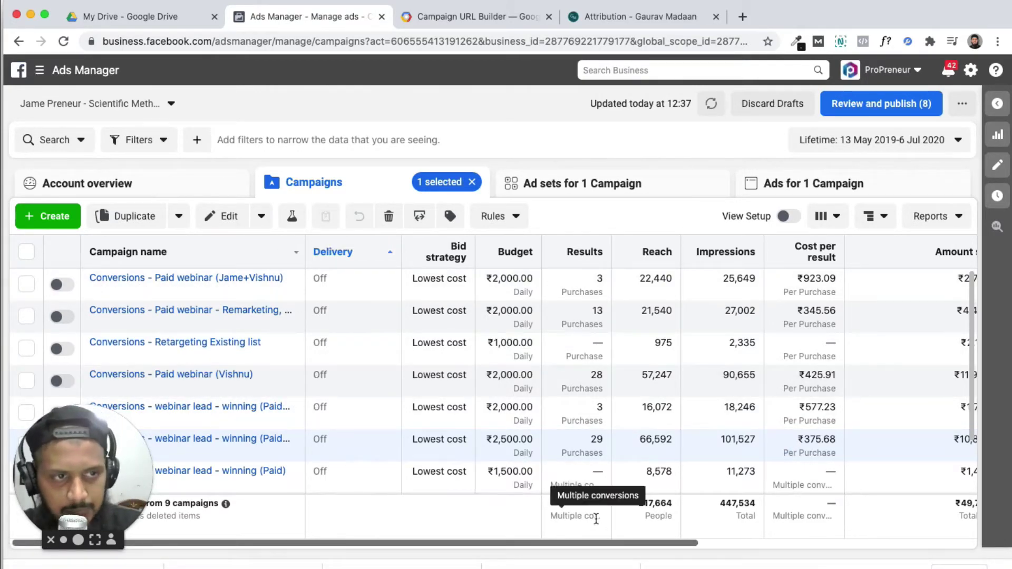
# Step: Go to Events Manager for the current ad account from the Ads Manager navigation menu
pyautogui.moveTo(610, 542); pyautogui.dragTo(736, 530)
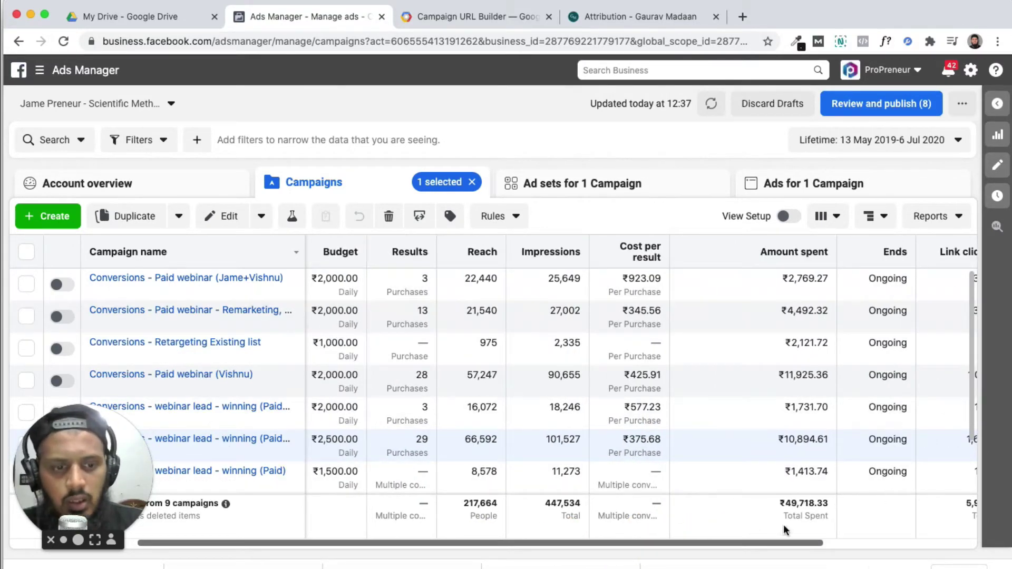
pyautogui.hscroll(-5, 606, 474)
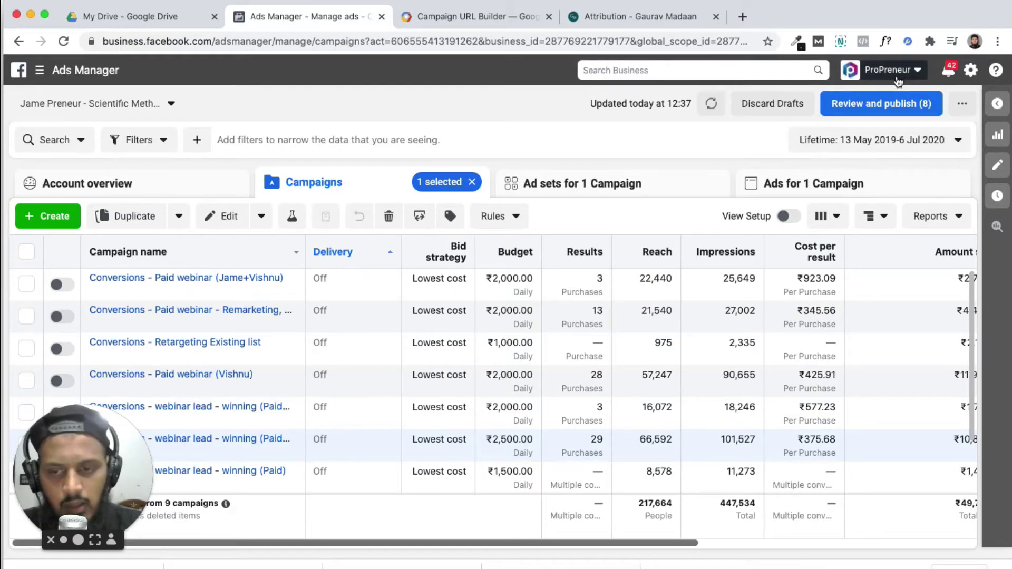
pyautogui.click(114, 105)
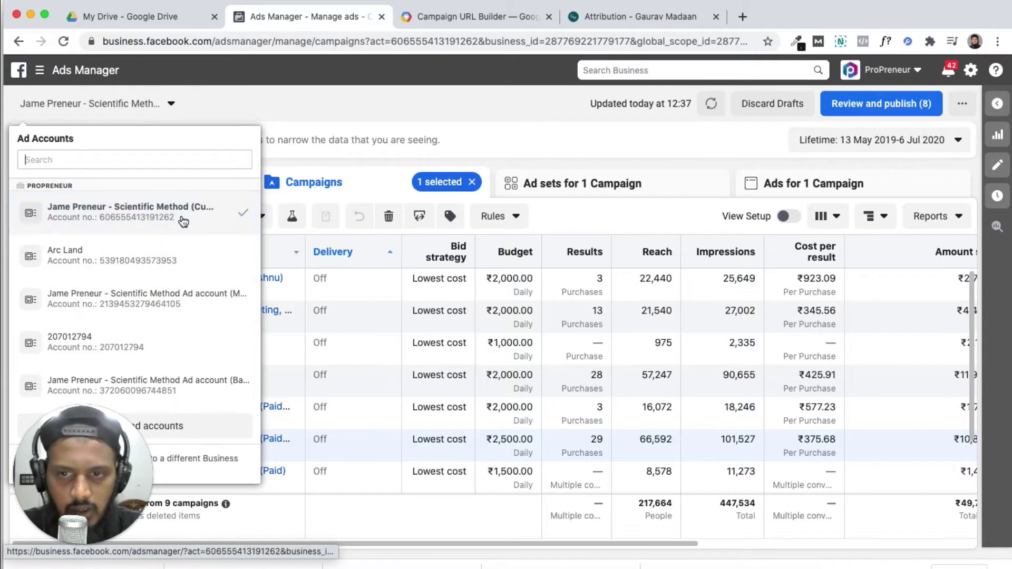
pyautogui.click(346, 108)
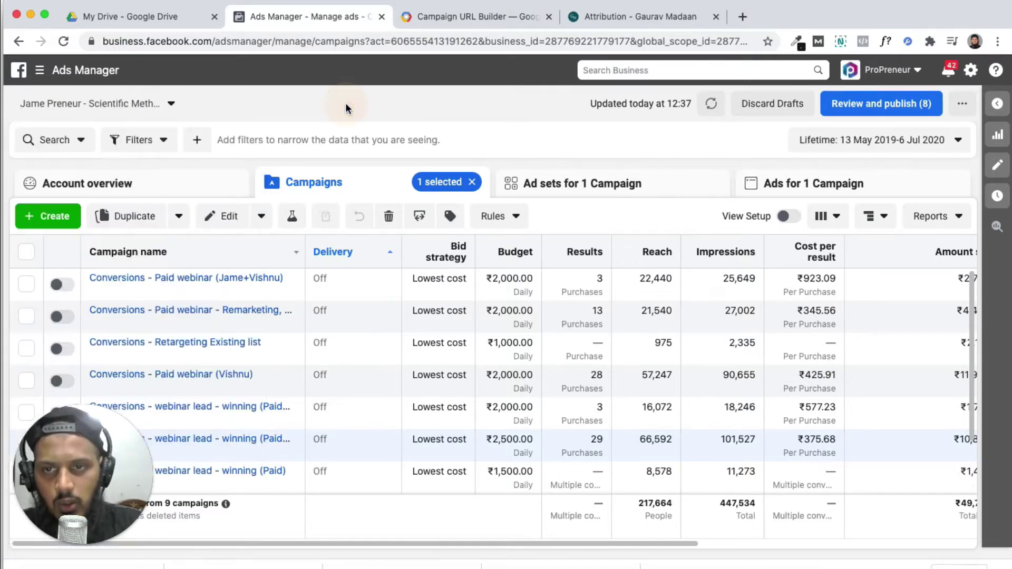
pyautogui.click(45, 78)
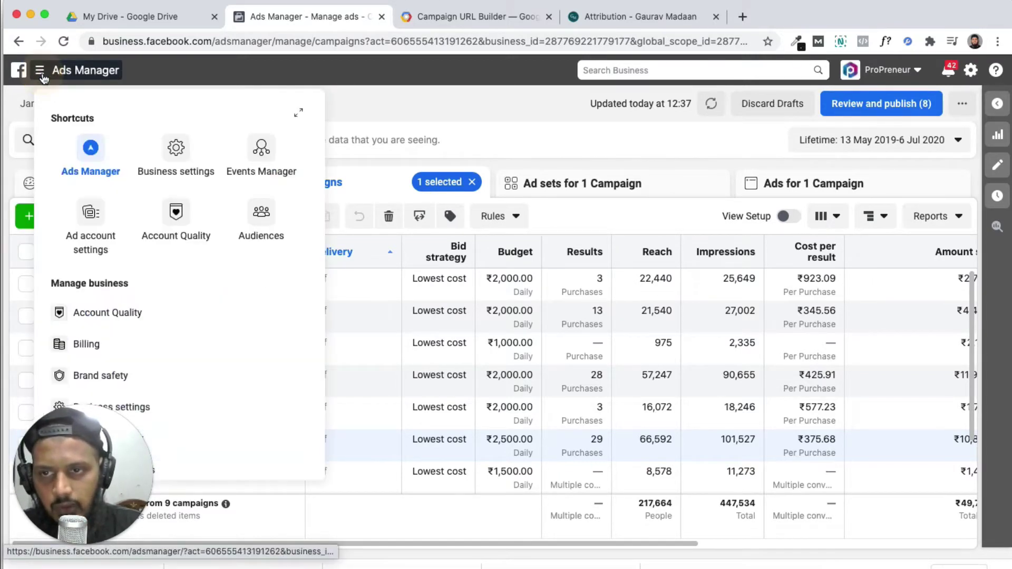
pyautogui.click(262, 149)
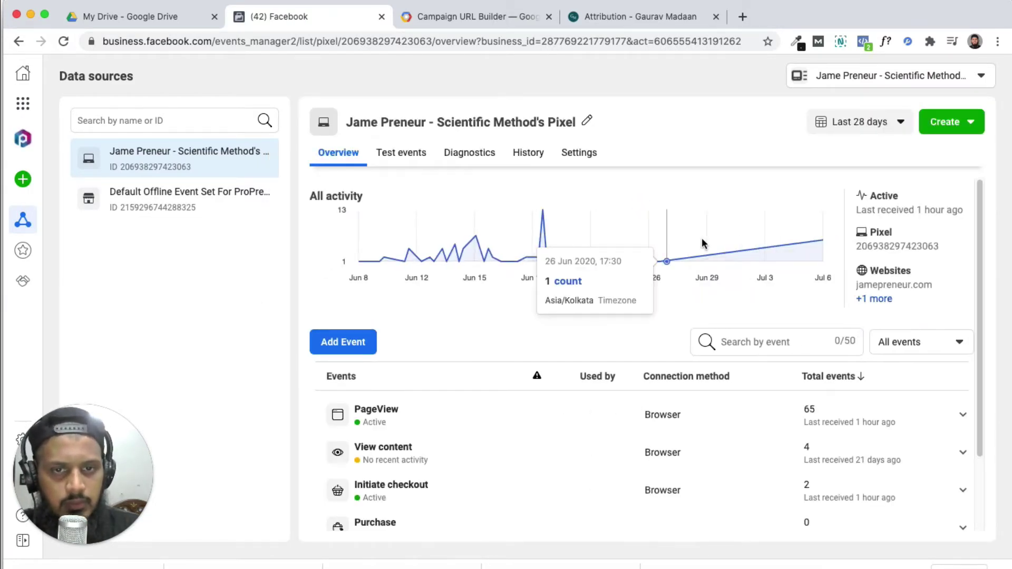
# Step: Show the Azar account's inactive Jame Preneur SM app data source overview
pyautogui.scroll(-3, 927, 257)
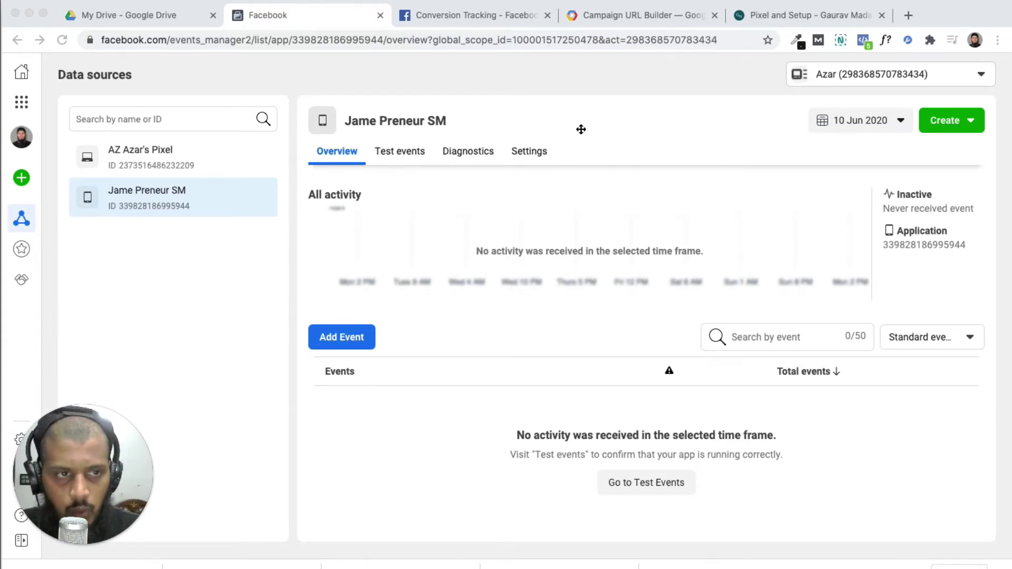
# Step: Start adding app events and choose to install the app event code manually
pyautogui.click(908, 73)
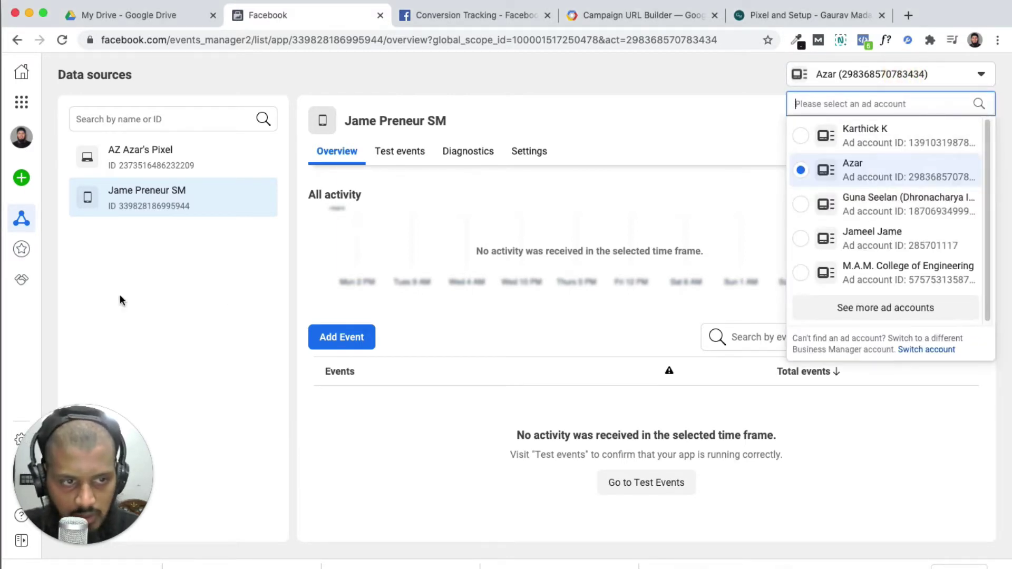
pyautogui.click(170, 266)
pyautogui.click(332, 336)
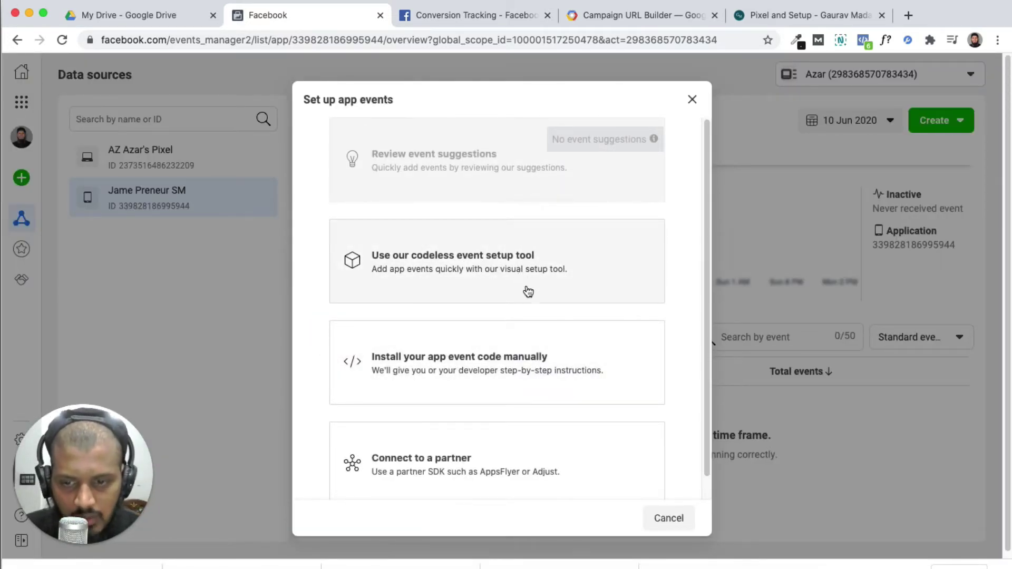
pyautogui.scroll(-1, 463, 362)
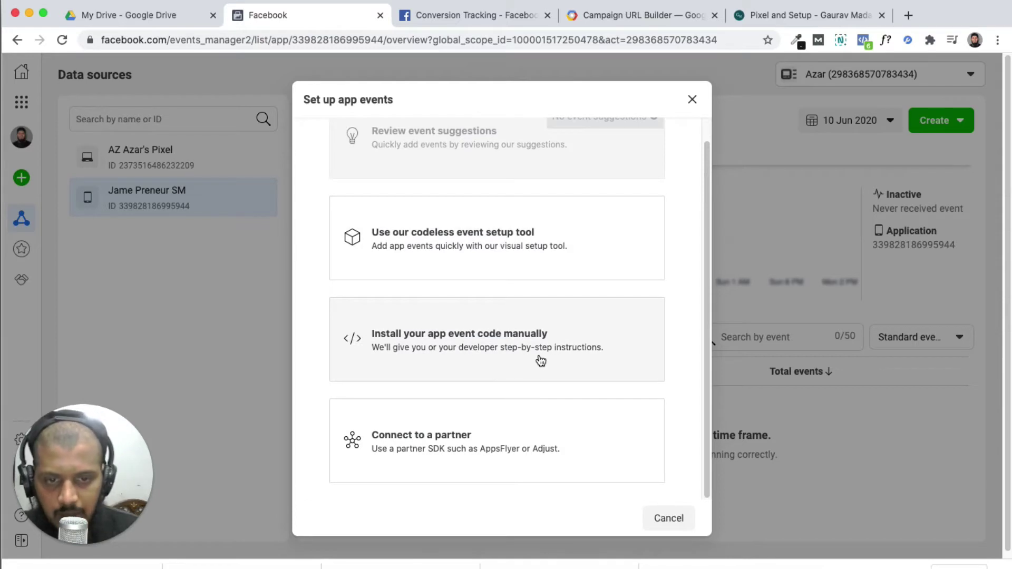
pyautogui.click(513, 354)
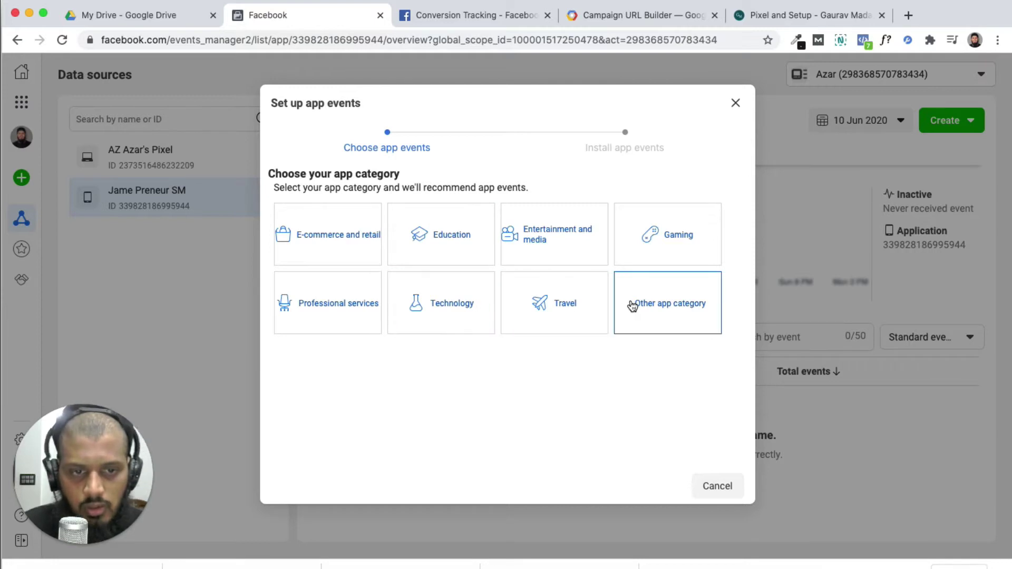
# Step: Choose Education as the app category
pyautogui.click(448, 247)
pyautogui.scroll(-5, 375, 406)
pyautogui.scroll(5, 426, 337)
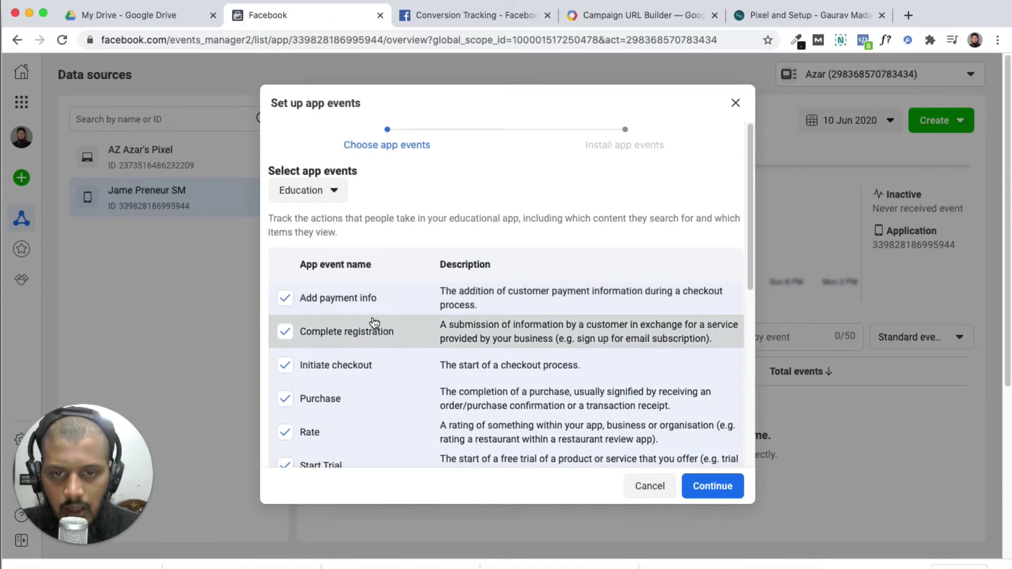
pyautogui.scroll(-1, 359, 382)
pyautogui.scroll(-4, 346, 395)
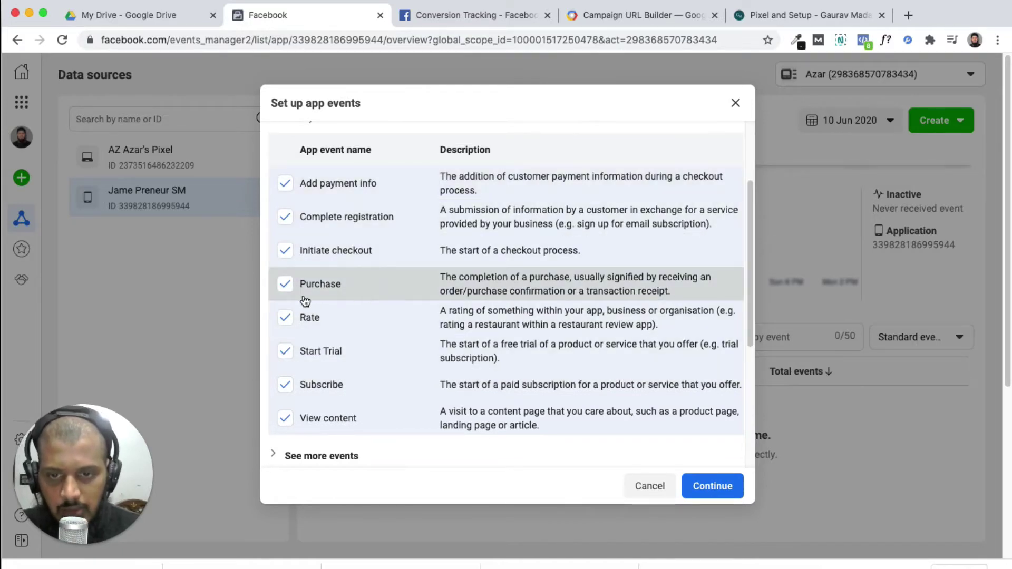
pyautogui.scroll(-10, 432, 343)
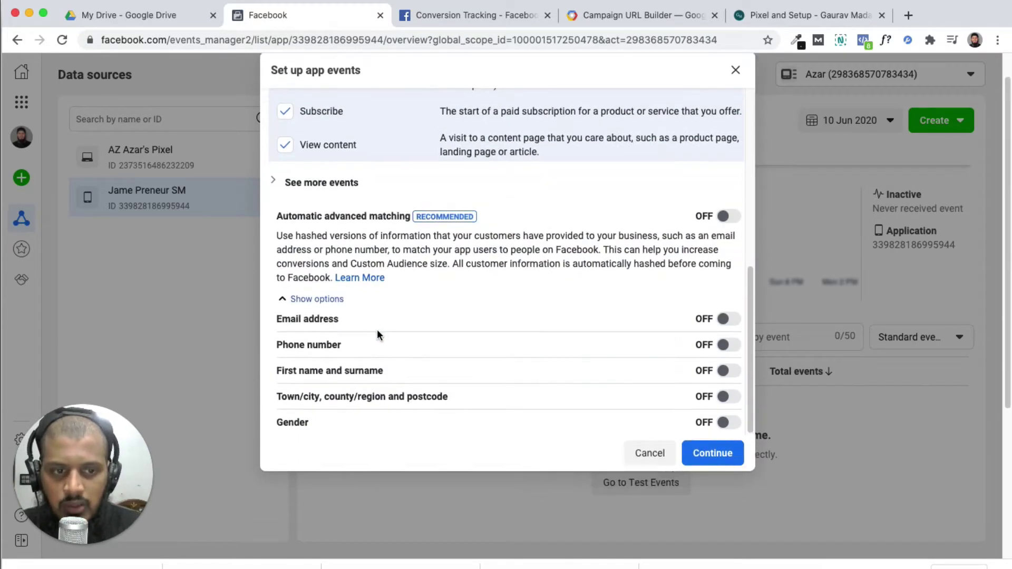
pyautogui.scroll(15, 377, 332)
# Step: Untick Add payment info, Complete registration, Rate, Start Trial, Subscribe and View content, keeping Initiate checkout and Purchase, and continue
pyautogui.click(285, 269)
pyautogui.click(285, 302)
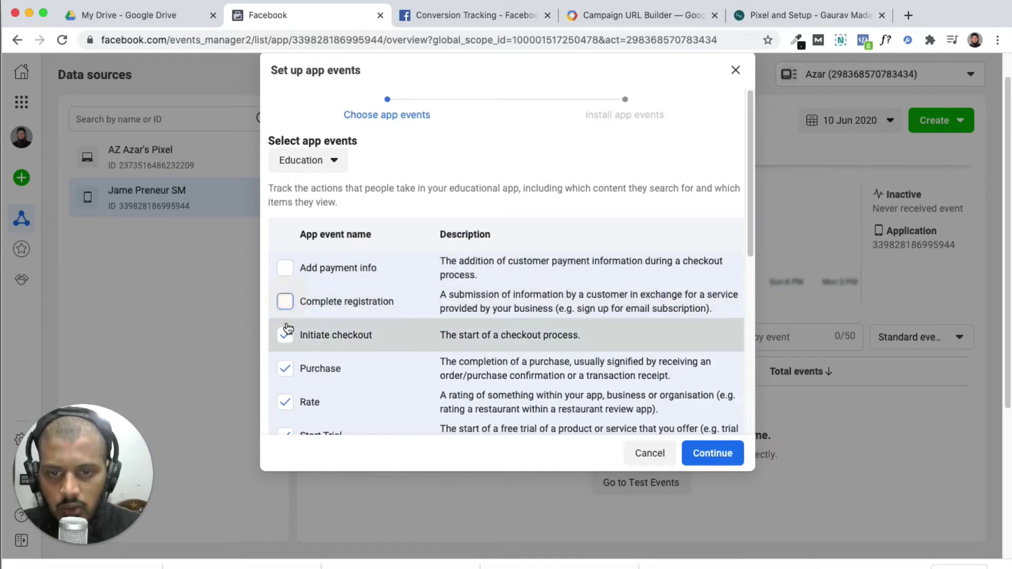
pyautogui.scroll(-2, 281, 341)
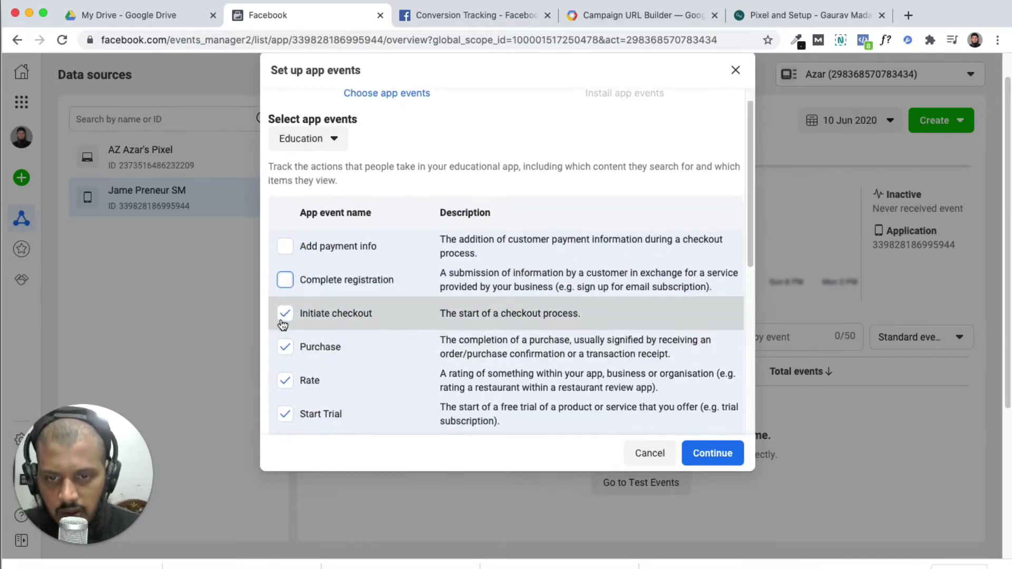
pyautogui.click(285, 358)
pyautogui.scroll(-5, 287, 377)
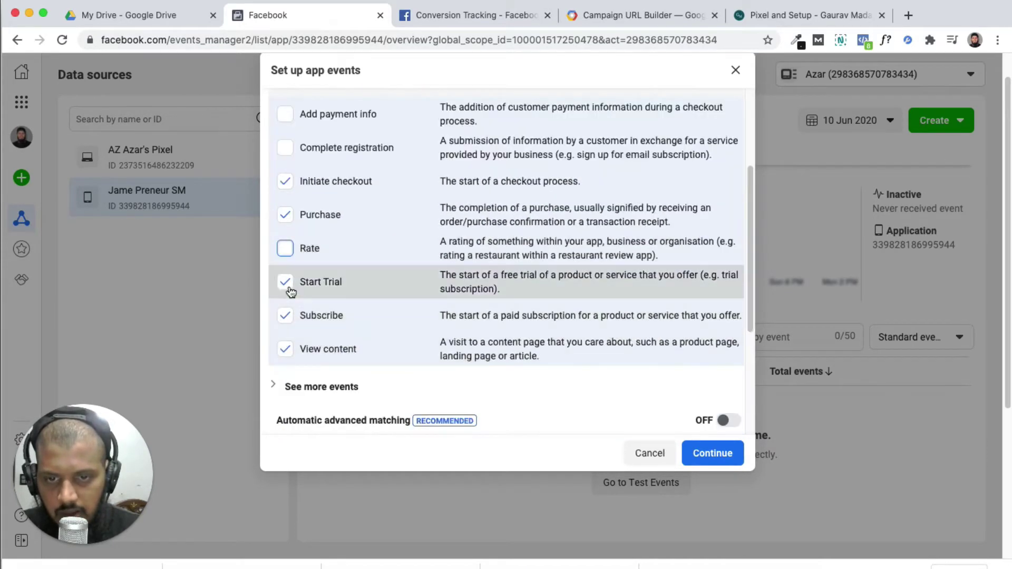
pyautogui.click(286, 282)
pyautogui.click(285, 315)
pyautogui.click(286, 348)
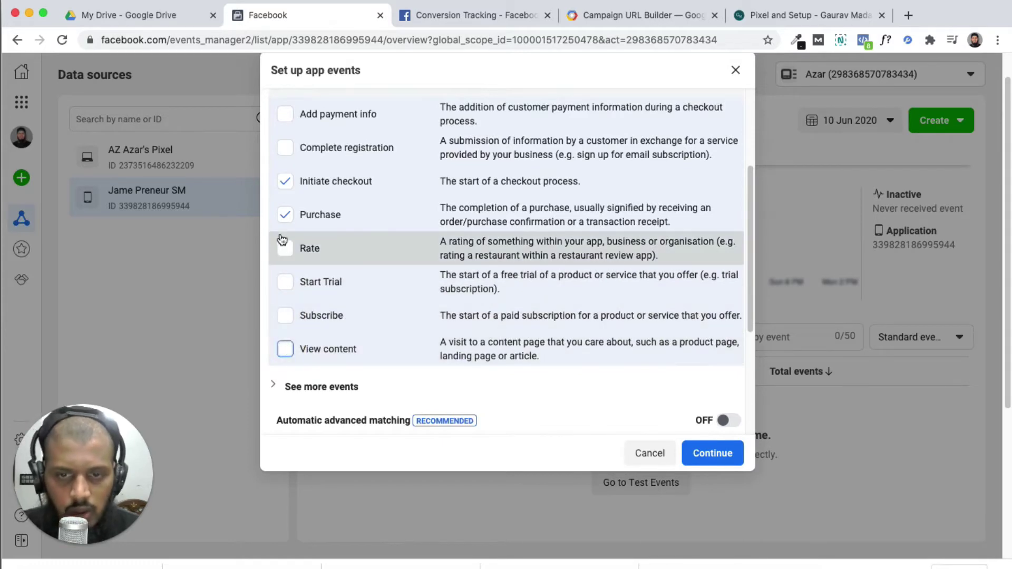
pyautogui.scroll(-8, 500, 306)
pyautogui.scroll(10, 498, 285)
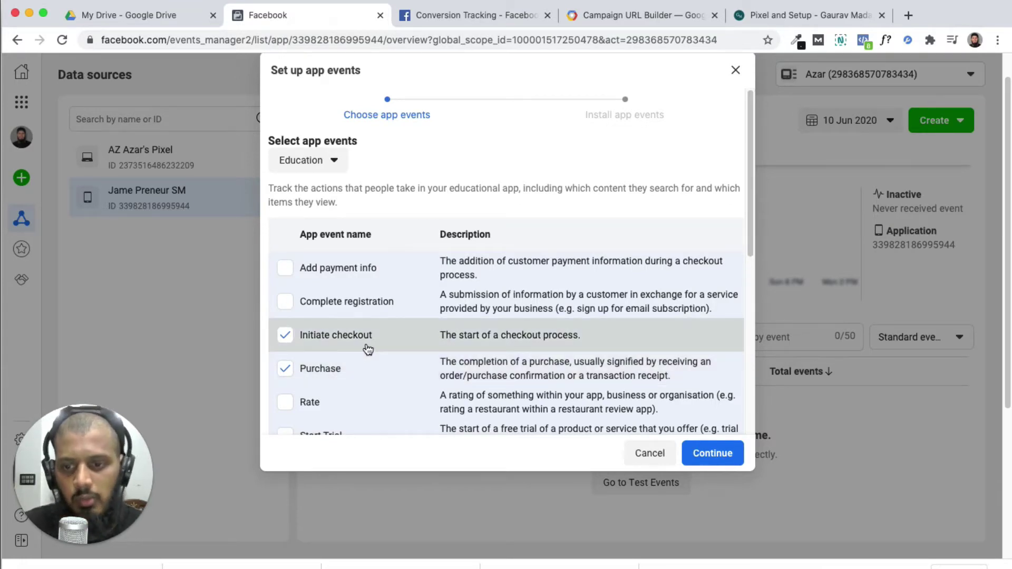
pyautogui.scroll(-5, 363, 405)
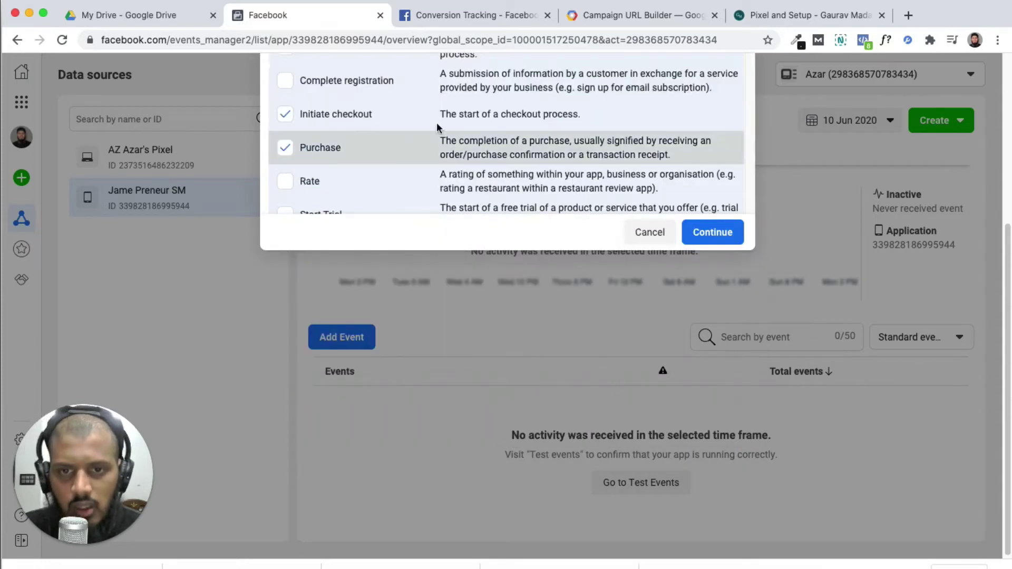
pyautogui.scroll(5, 447, 226)
pyautogui.scroll(-10, 606, 342)
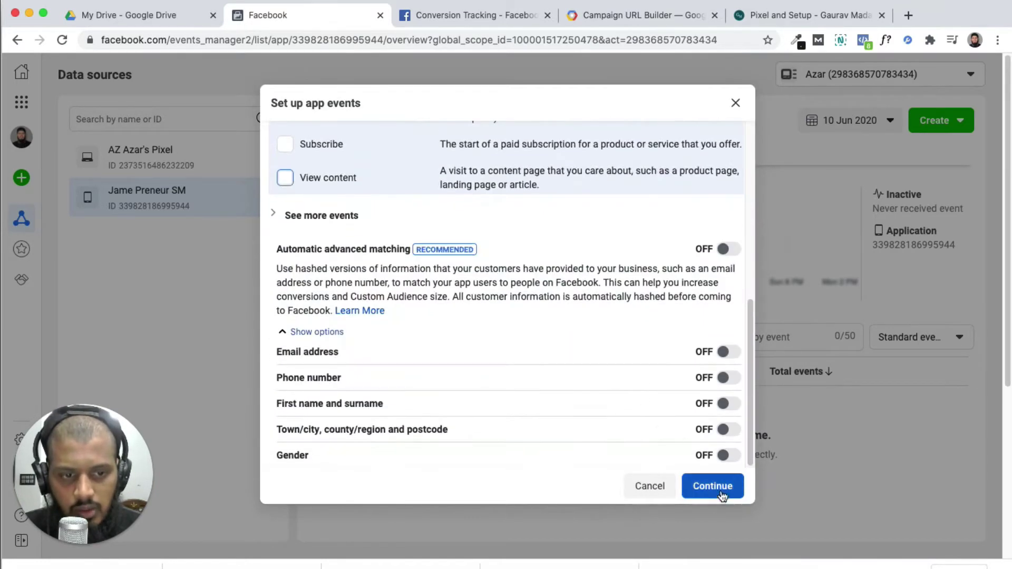
pyautogui.click(723, 492)
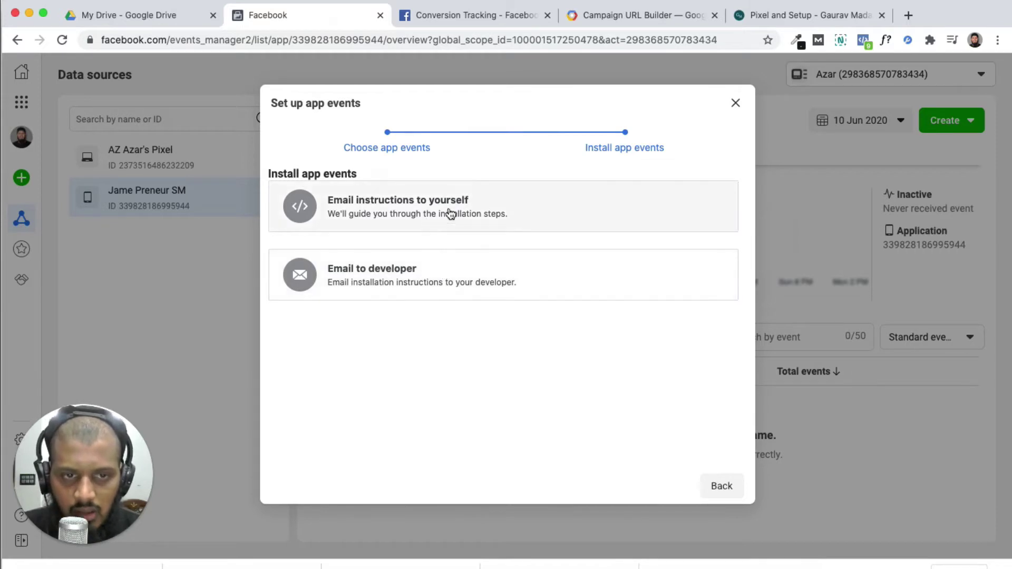
# Step: View the emailed app event setup instructions, then close the setup dialog
pyautogui.click(422, 222)
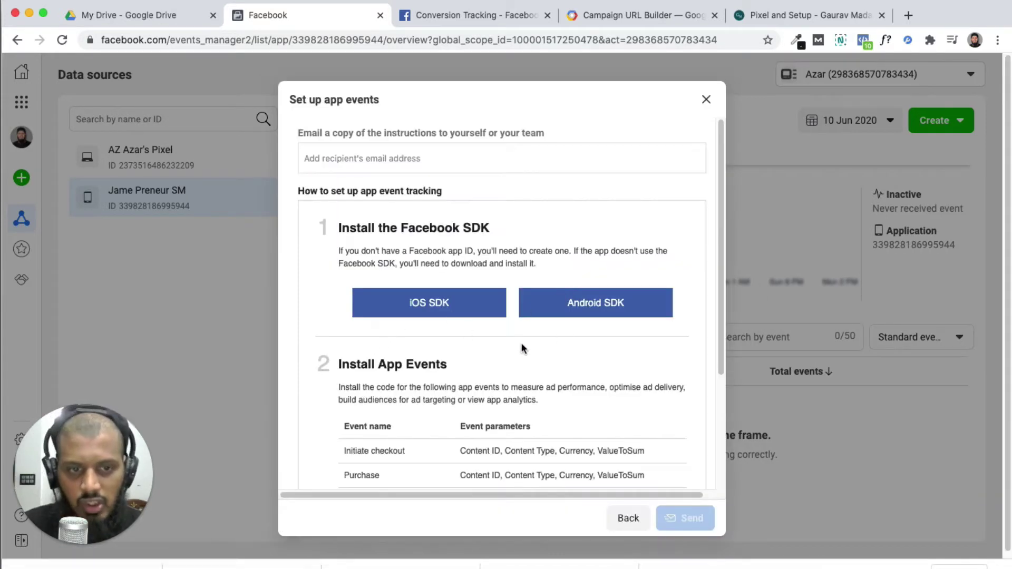
pyautogui.scroll(-5, 465, 371)
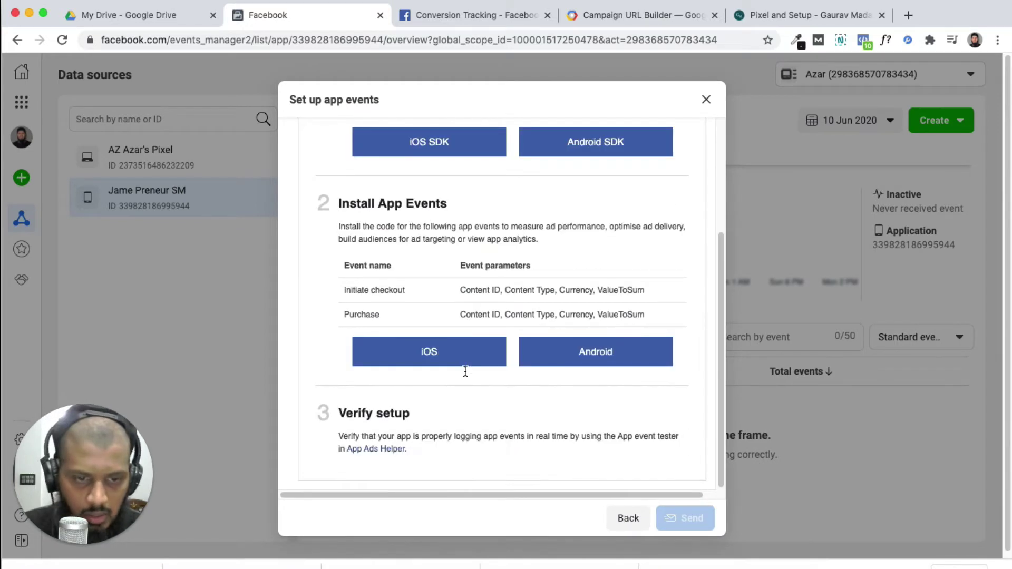
pyautogui.scroll(5, 415, 390)
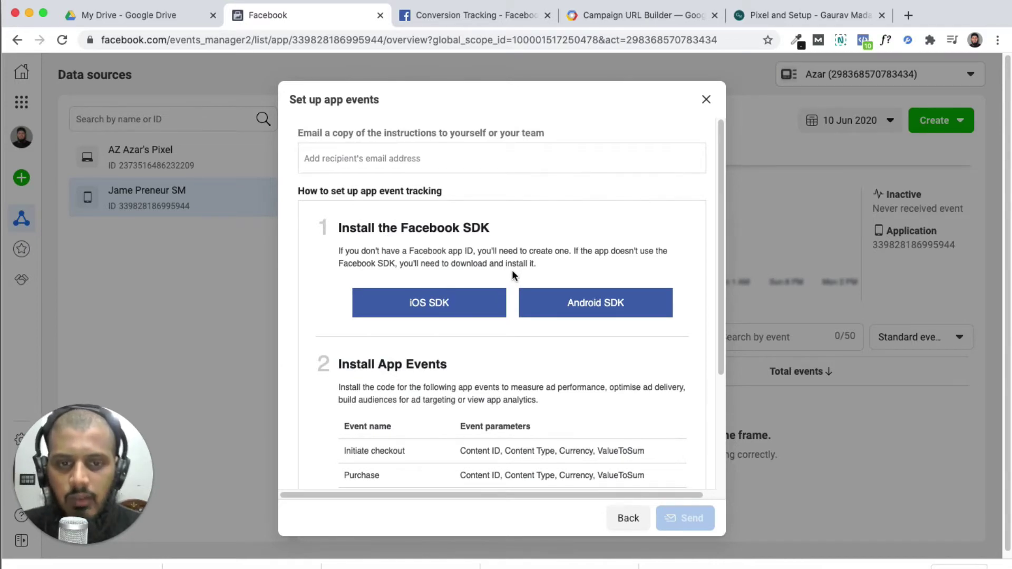
pyautogui.scroll(-5, 532, 268)
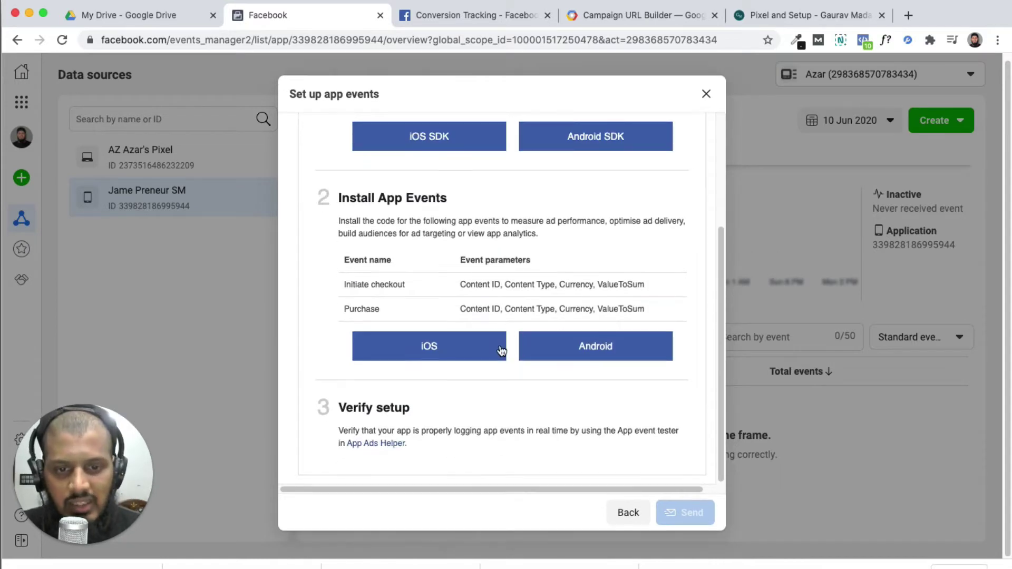
pyautogui.scroll(1, 483, 368)
pyautogui.scroll(-1, 483, 368)
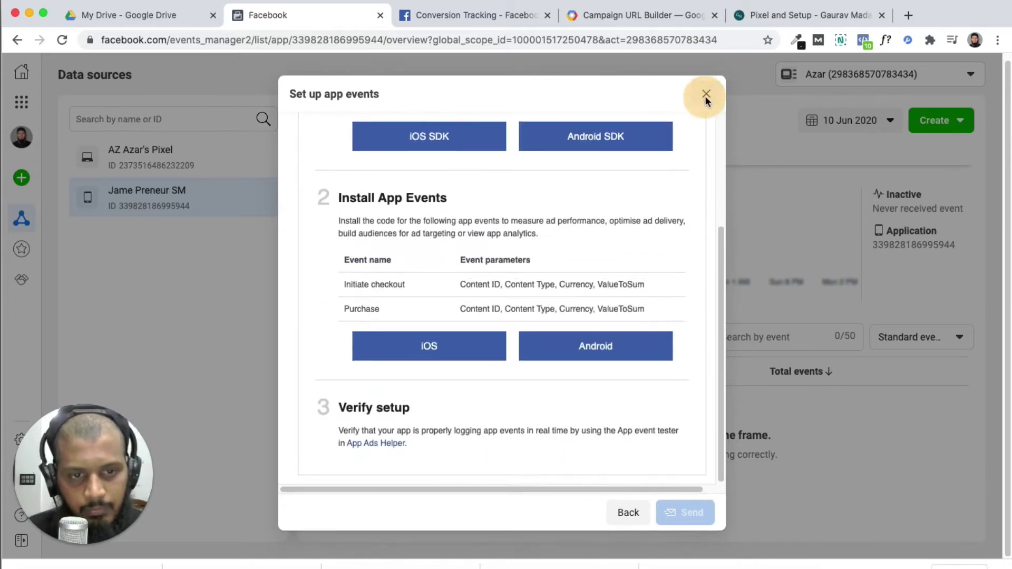
pyautogui.click(706, 94)
pyautogui.click(189, 153)
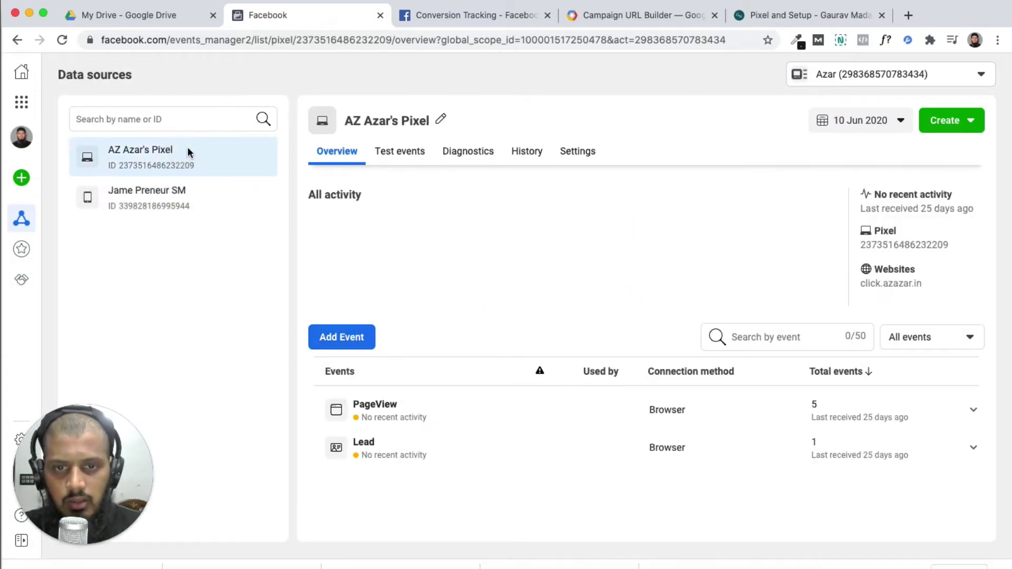
pyautogui.click(352, 343)
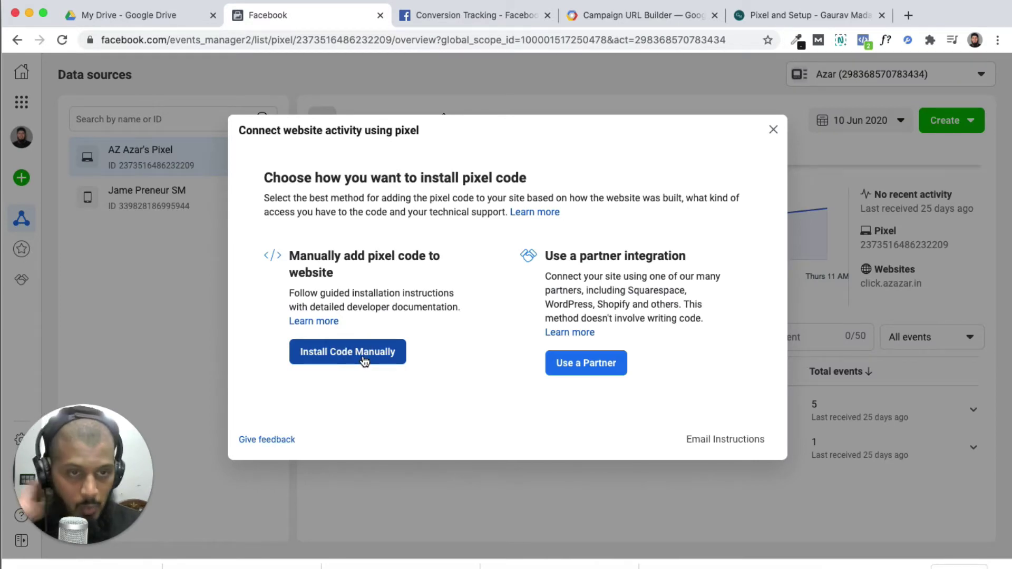
pyautogui.click(364, 361)
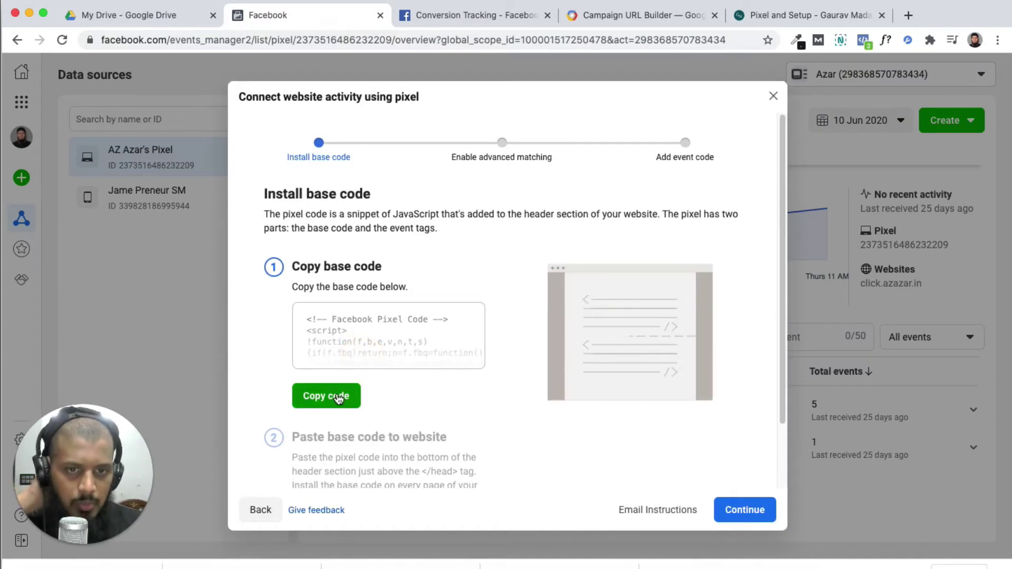
pyautogui.click(744, 509)
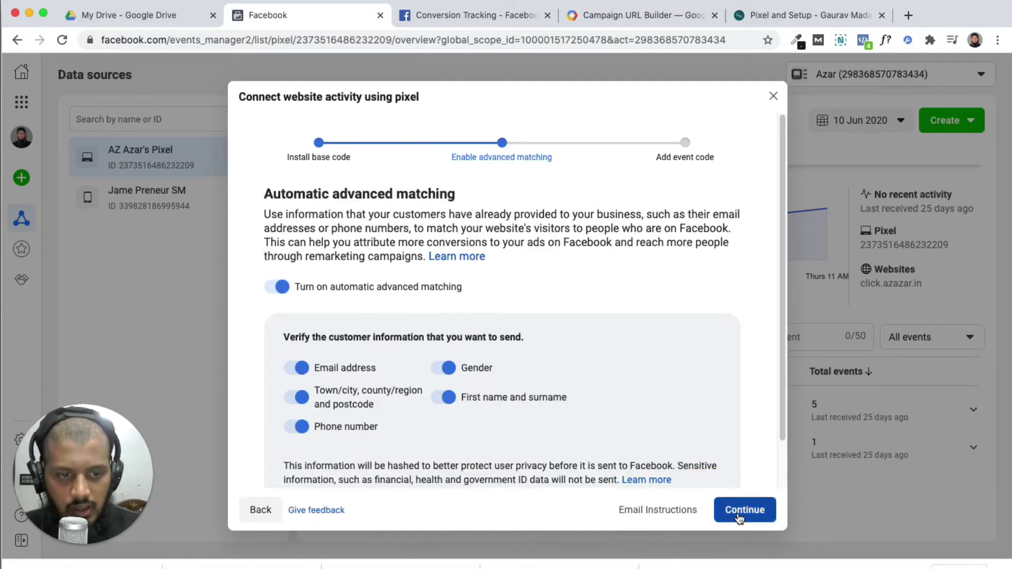
pyautogui.click(743, 510)
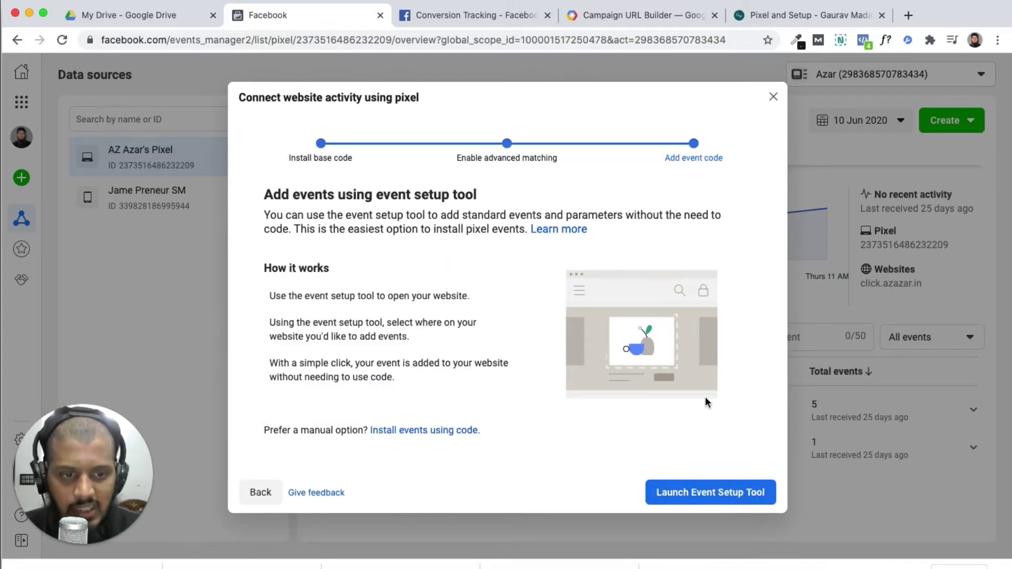
pyautogui.click(719, 504)
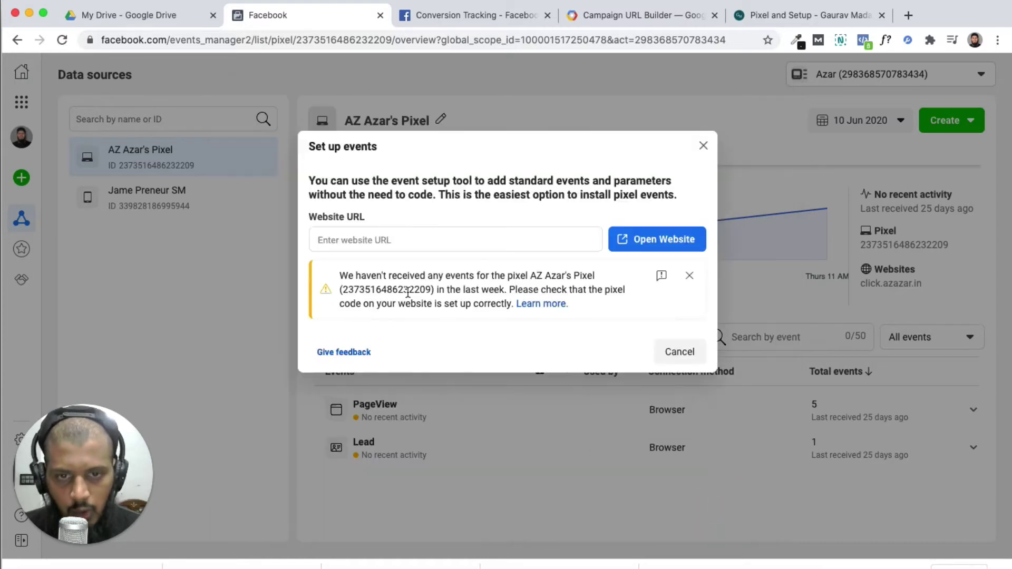
# Step: Paste into and then clear the website URL field, and close the Set up events dialog
pyautogui.click(419, 255)
pyautogui.press('super+v')
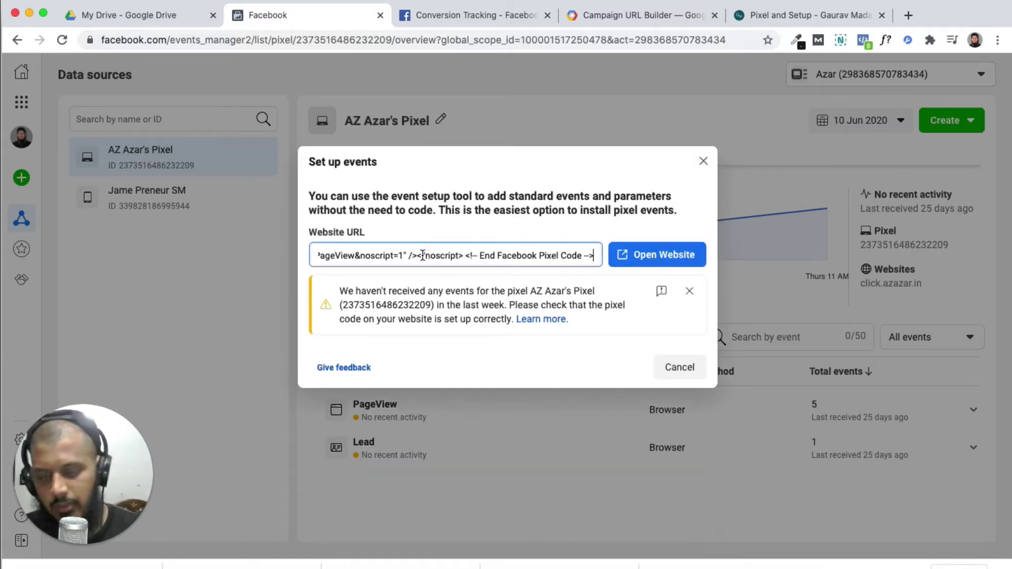
pyautogui.press('super+z')
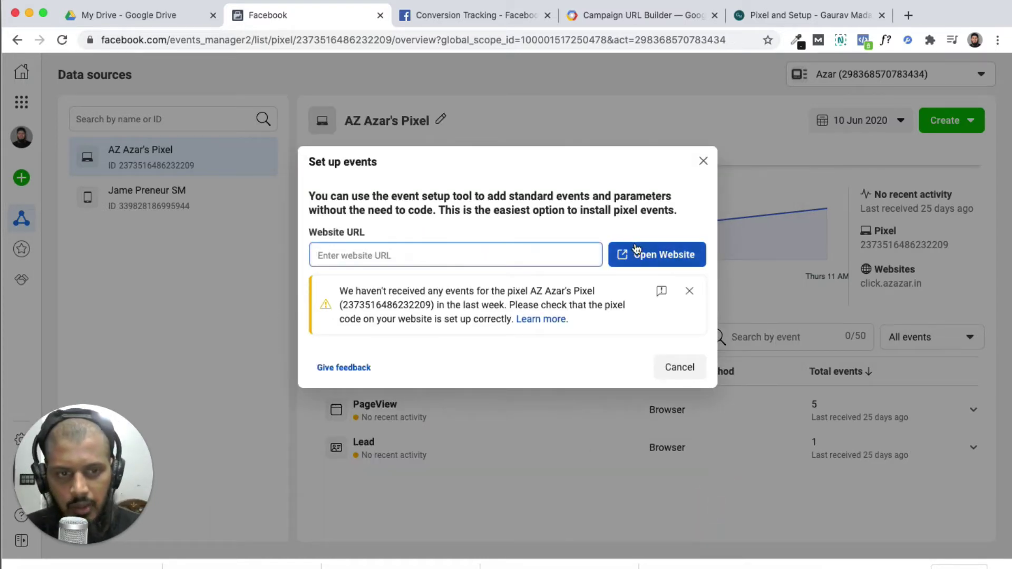
pyautogui.click(704, 164)
# Step: Switch the ad account to the ProPreneur business via See more ad accounts
pyautogui.click(873, 82)
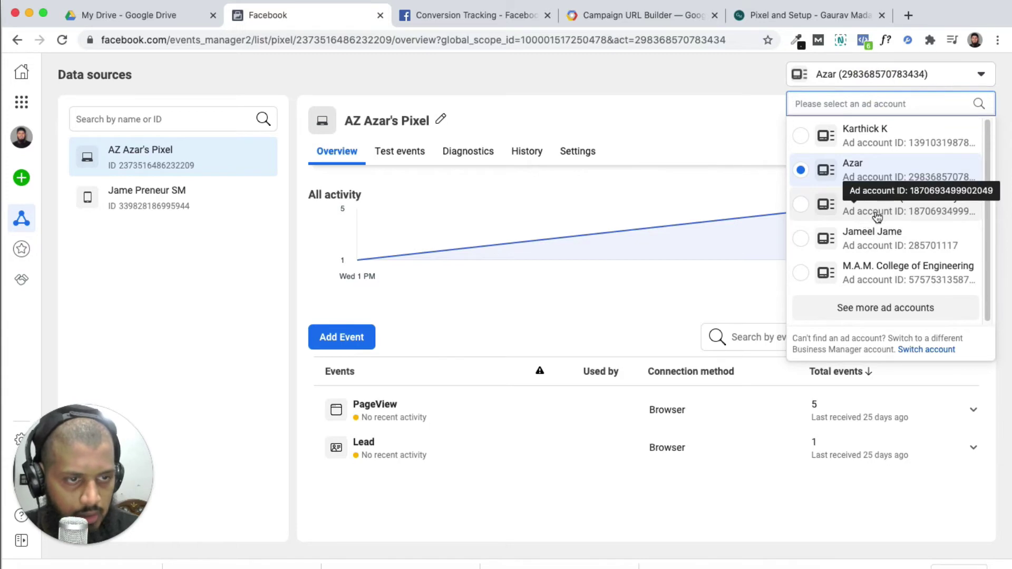
pyautogui.click(882, 306)
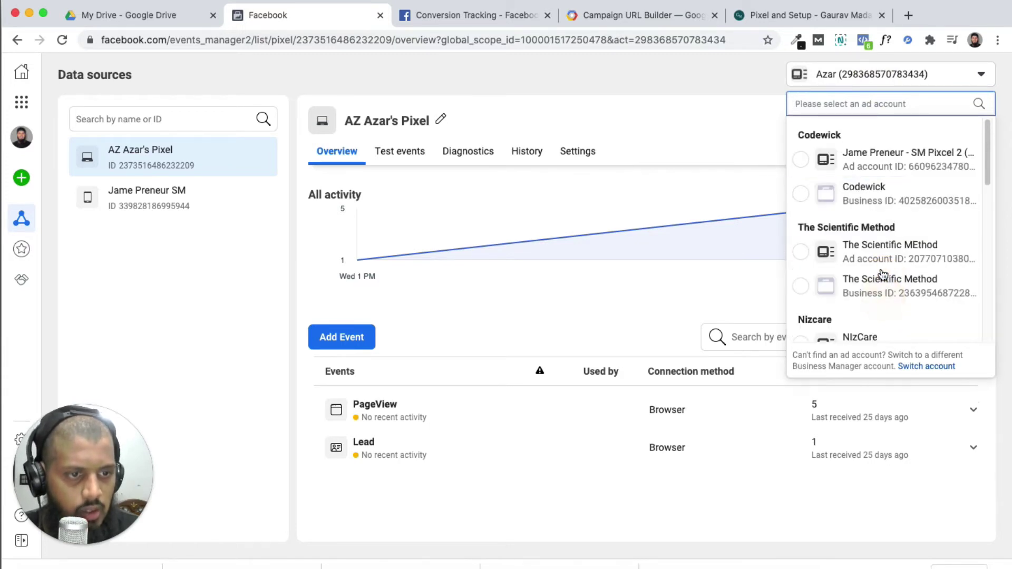
pyautogui.scroll(-5, 884, 274)
pyautogui.click(893, 134)
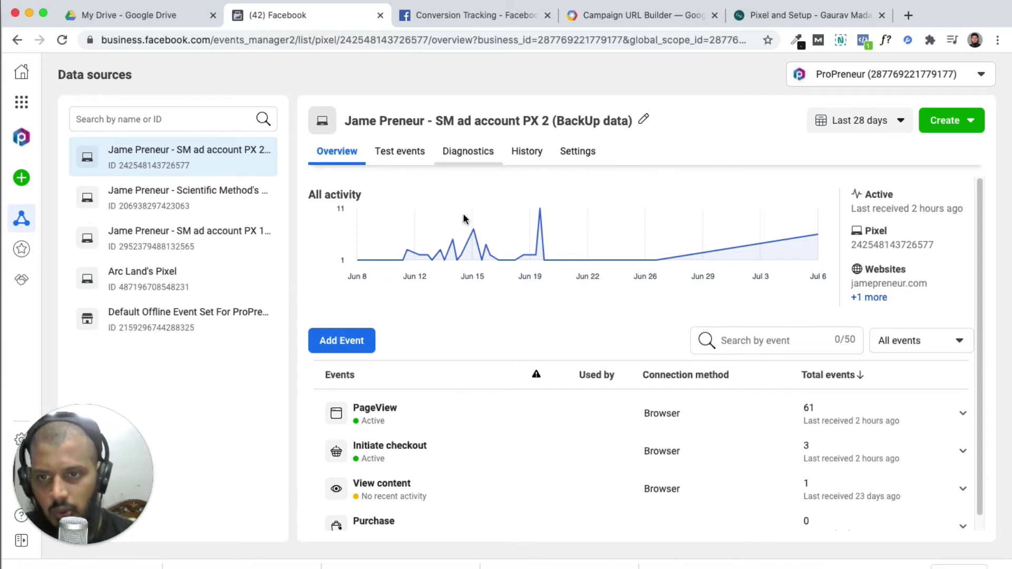
pyautogui.scroll(-1, 369, 395)
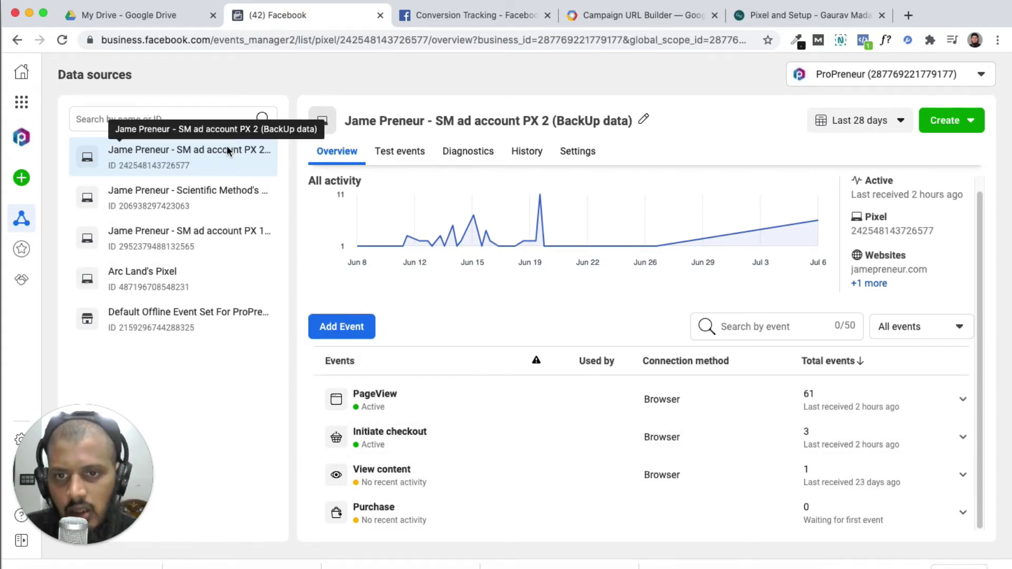
pyautogui.click(226, 202)
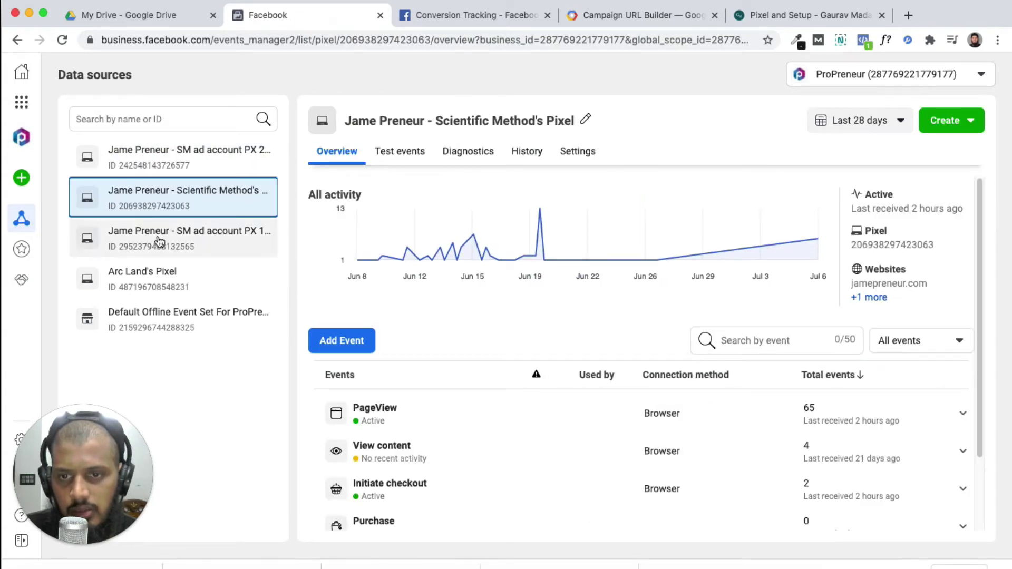
pyautogui.click(353, 342)
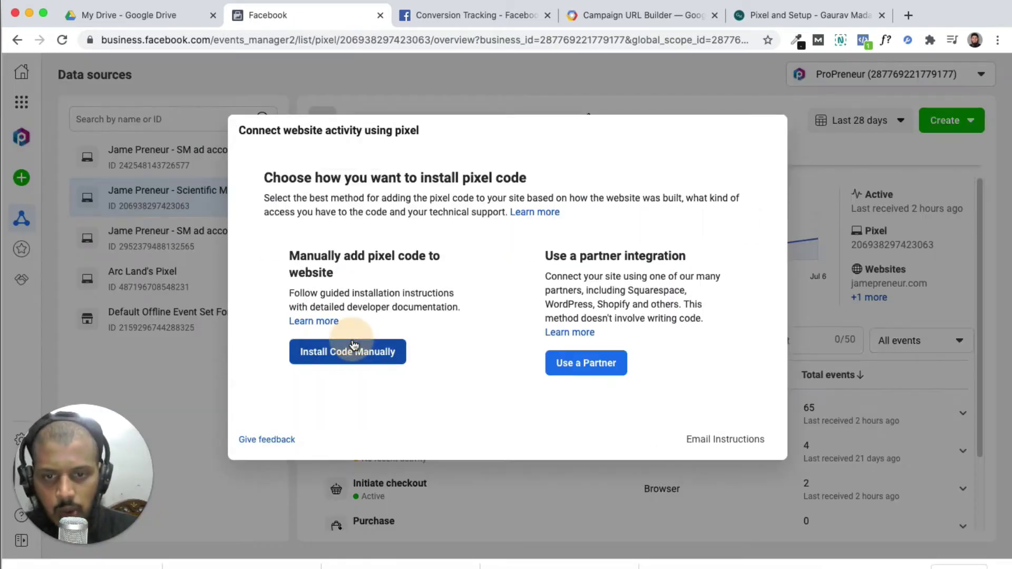
pyautogui.click(356, 358)
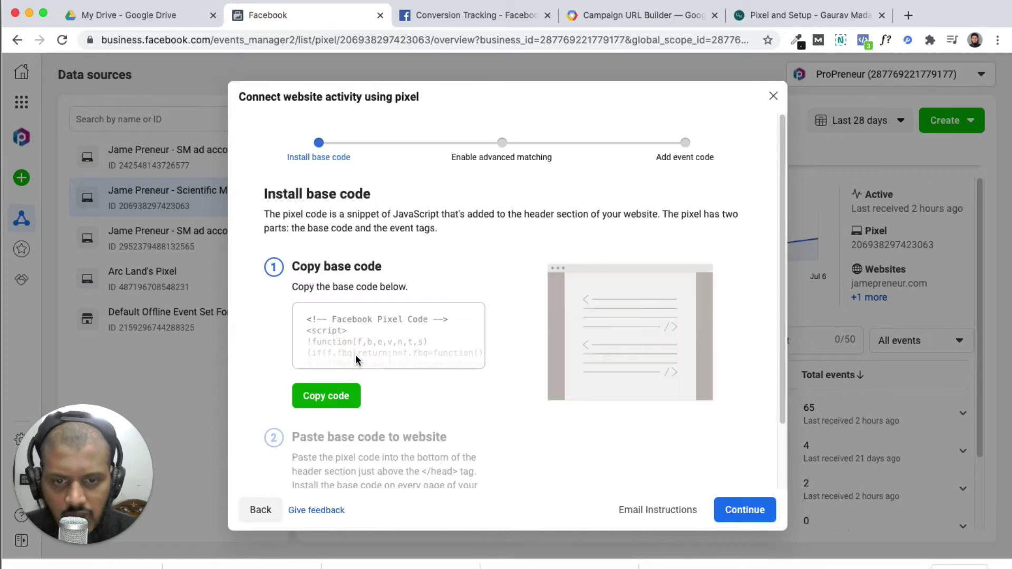
pyautogui.click(325, 395)
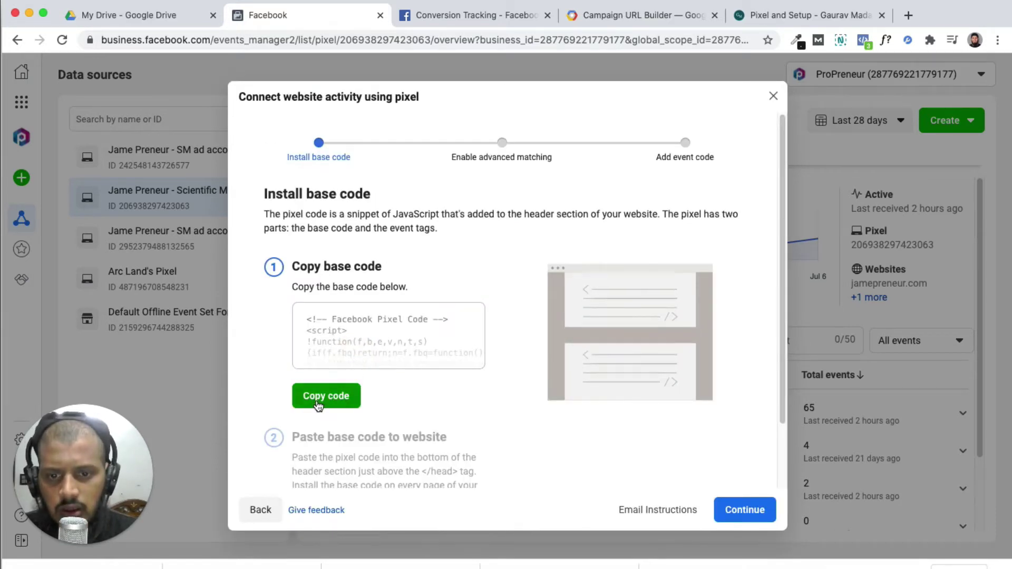
pyautogui.click(721, 514)
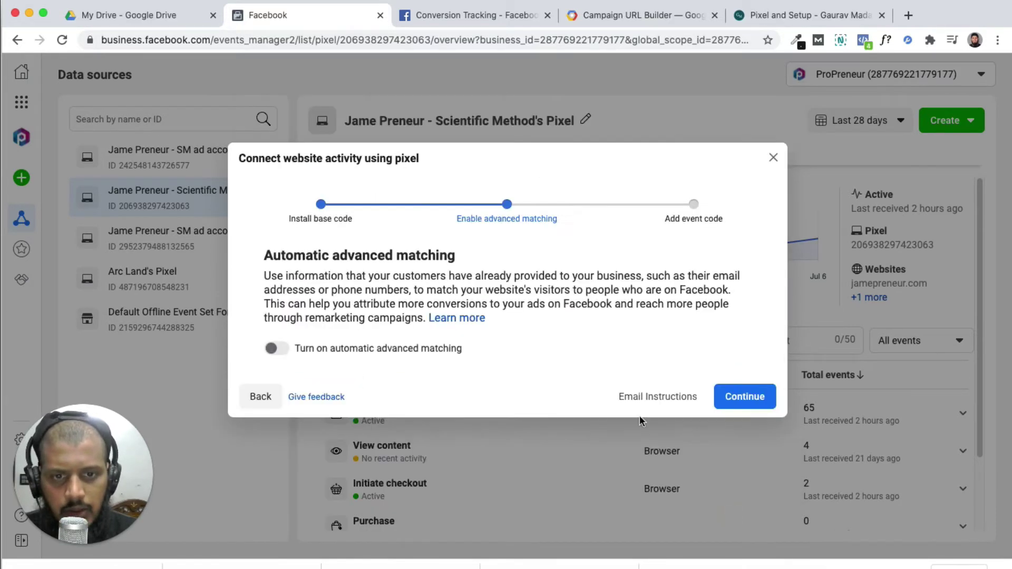
pyautogui.click(732, 396)
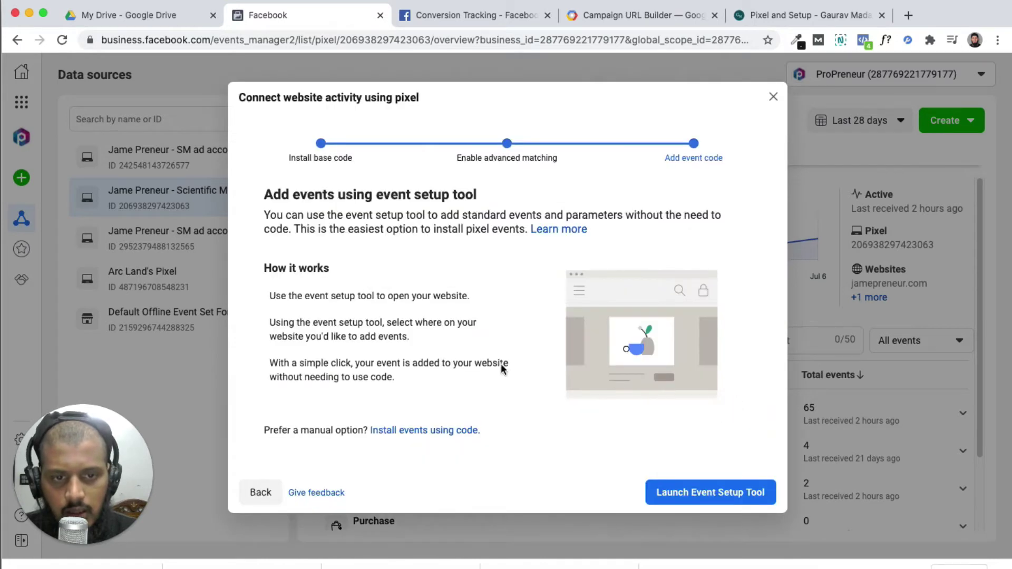
pyautogui.click(728, 499)
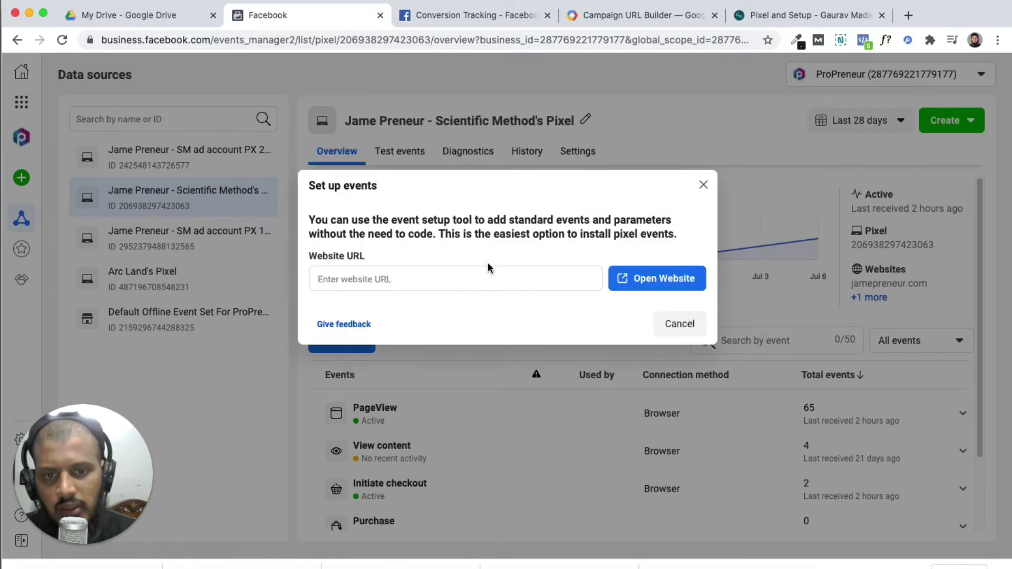
pyautogui.click(484, 278)
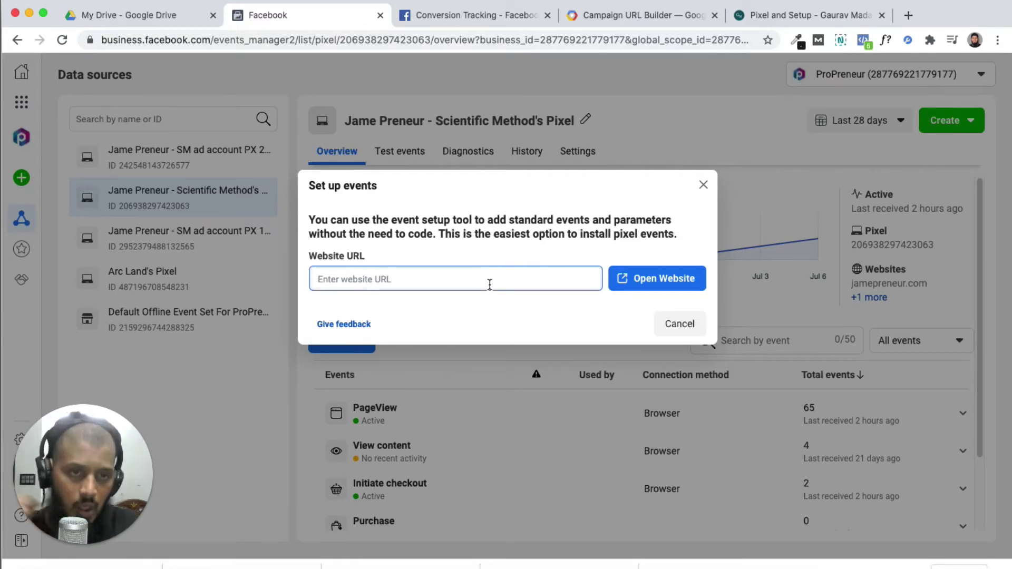
# Step: In a new tab, bring up the jamepreneur.com webinar registration page address
pyautogui.click(907, 13)
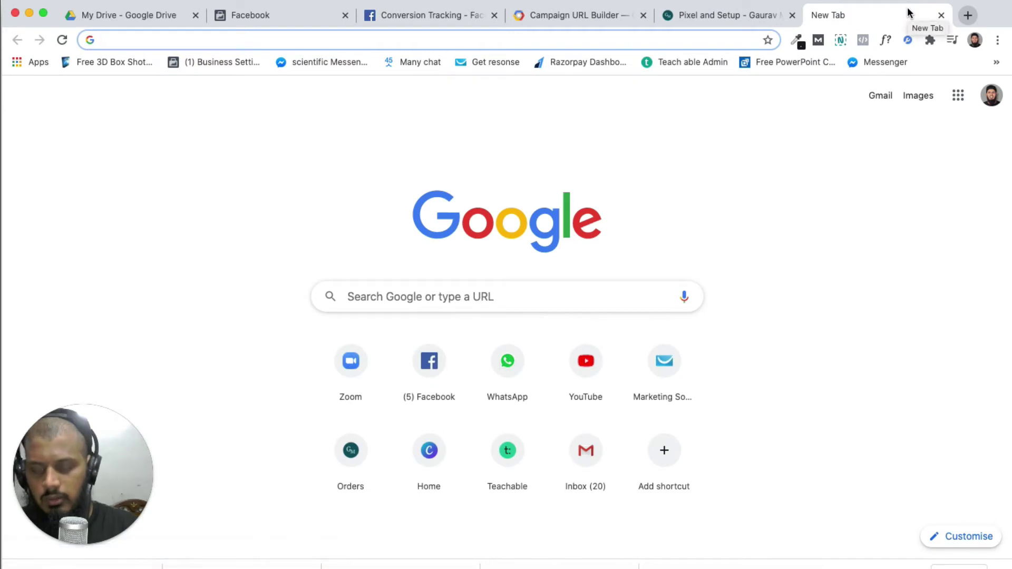
pyautogui.write('s')
pyautogui.press('BackSpace')
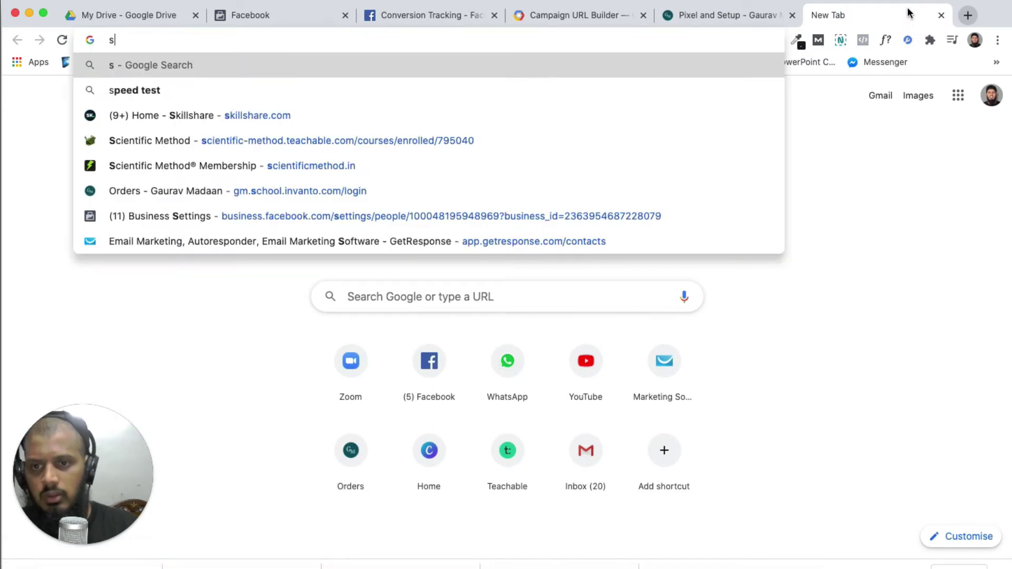
pyautogui.press('BackSpace')
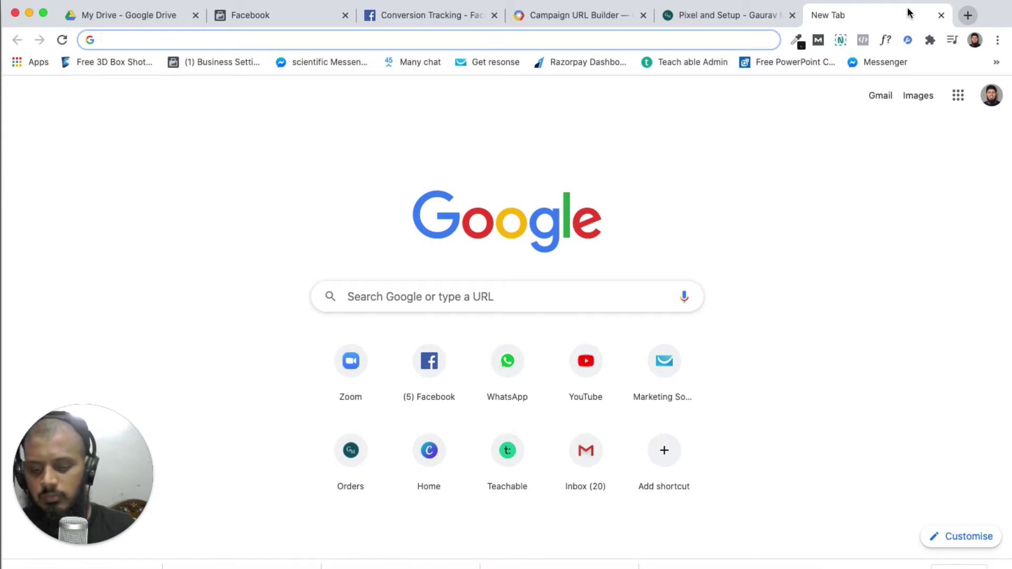
pyautogui.write('jamepreneur.com')
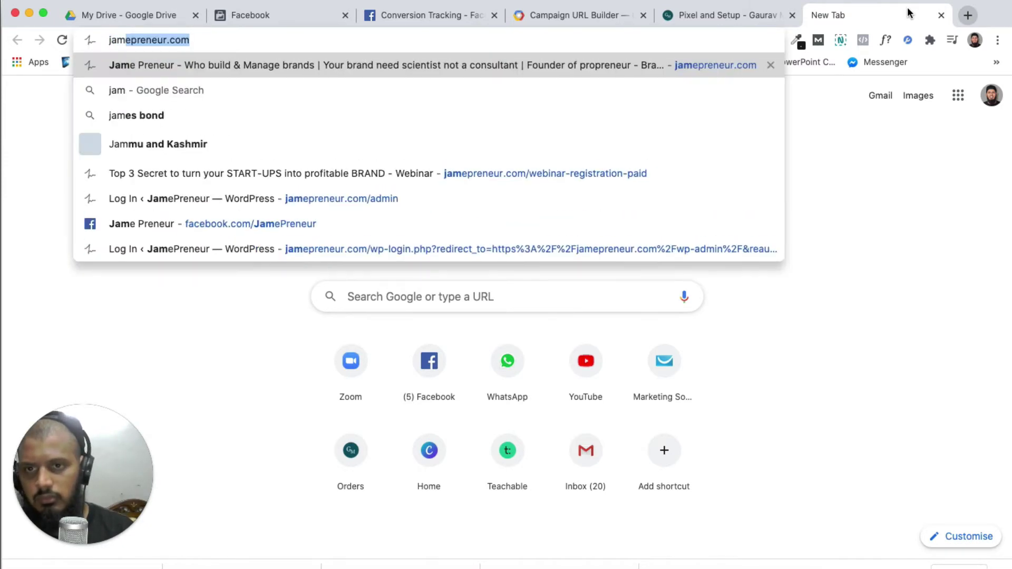
pyautogui.press('Right')
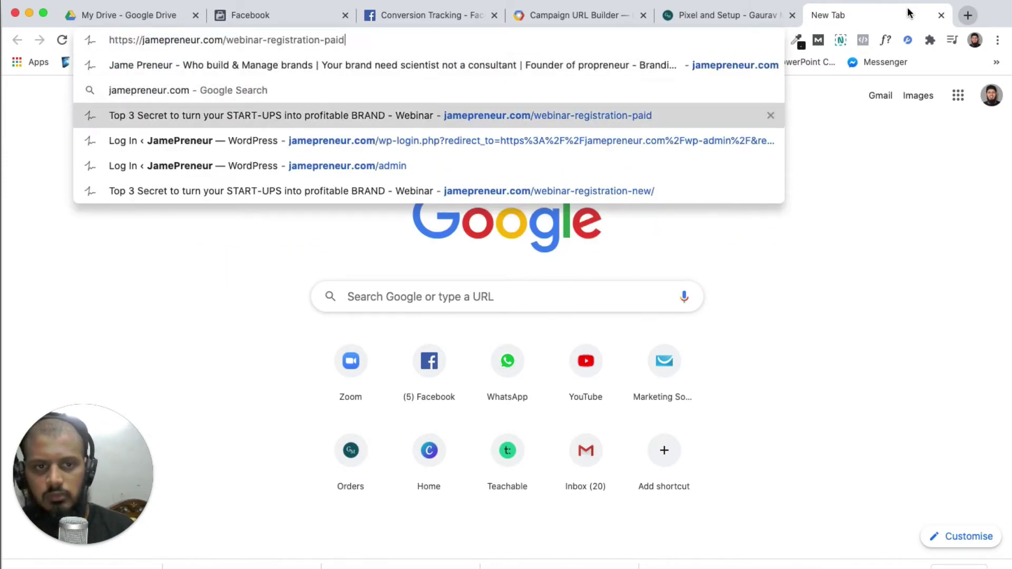
# Step: Change the domain to scientificmethod.in, load the page, and select its address
pyautogui.click(351, 39)
pyautogui.moveTo(222, 38); pyautogui.dragTo(143, 39)
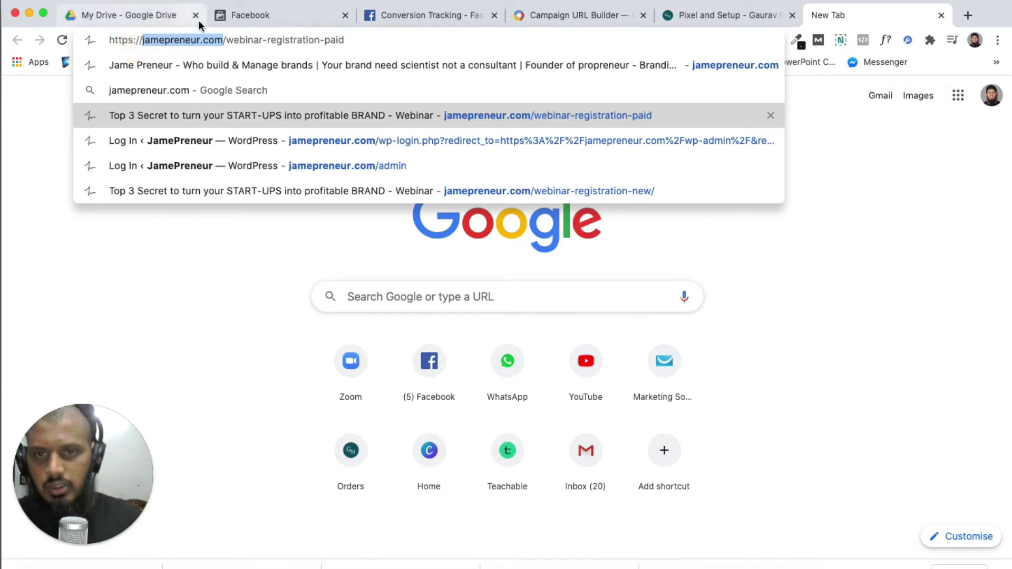
pyautogui.write('scien')
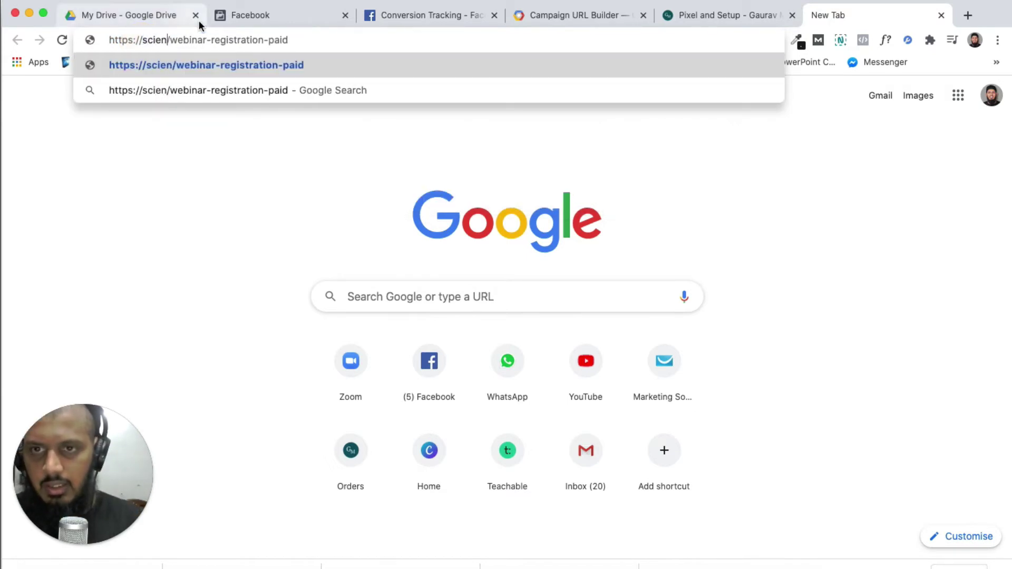
pyautogui.write('tificm')
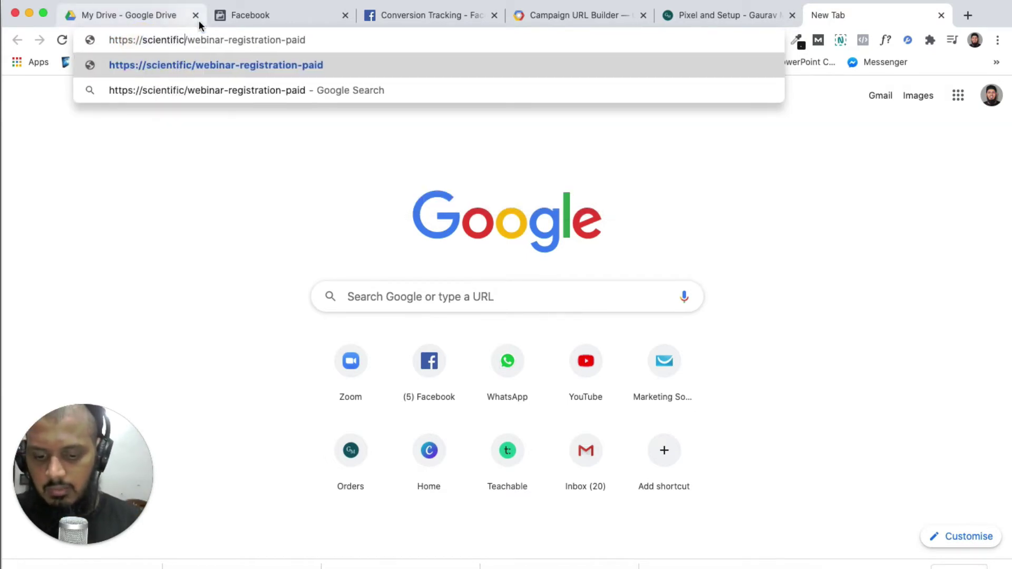
pyautogui.write('ethod')
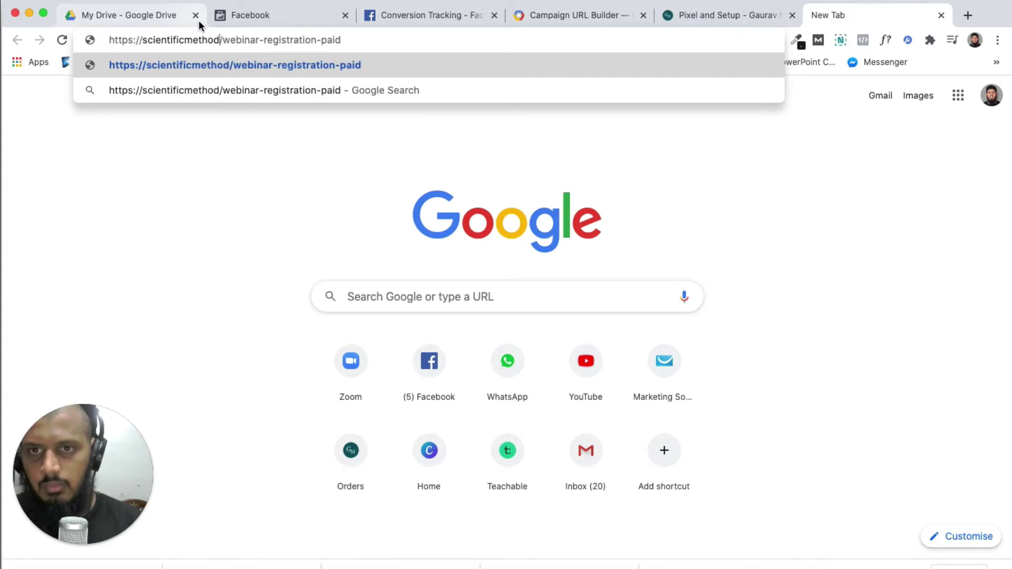
pyautogui.write('.in')
pyautogui.press('Return')
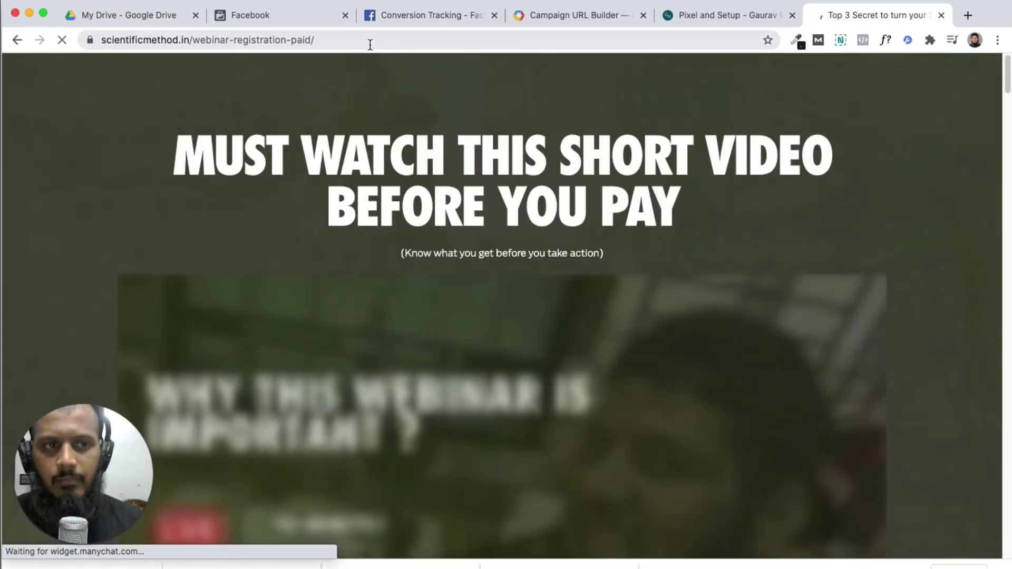
pyautogui.click(370, 44)
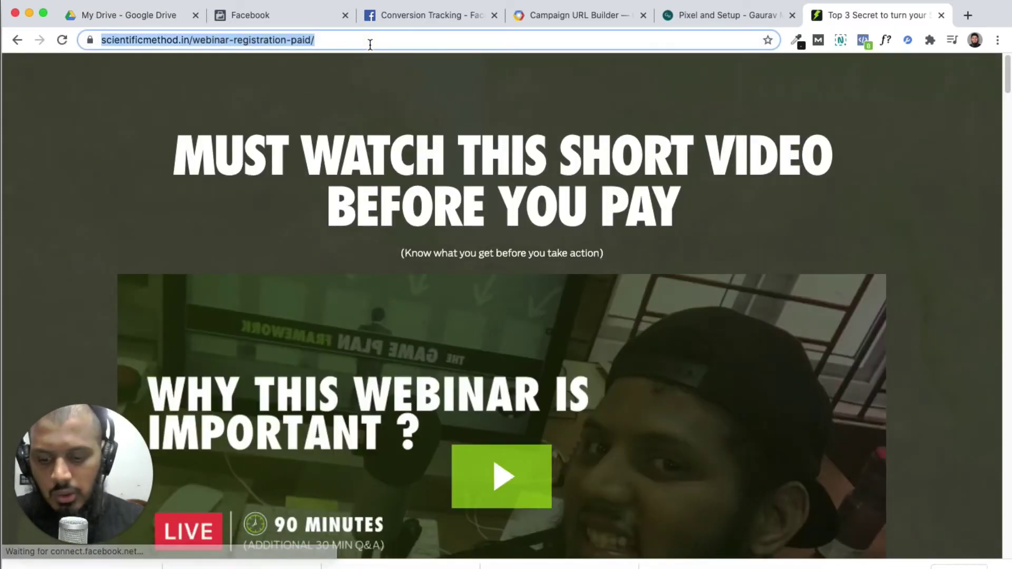
# Step: Paste the scientificmethod.in webinar page URL as the Set up events website and open it
pyautogui.click(706, 15)
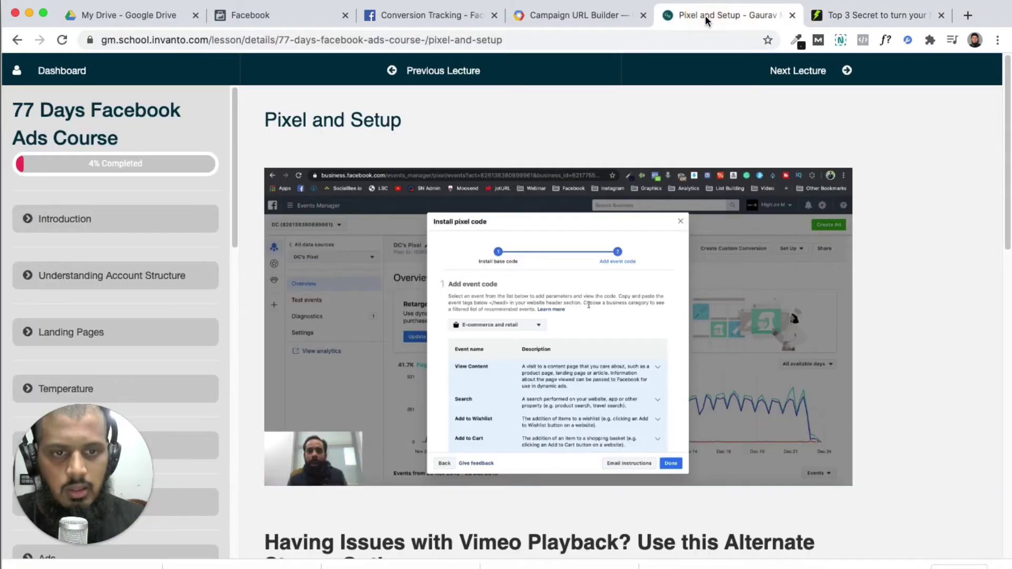
pyautogui.click(580, 17)
pyautogui.click(421, 21)
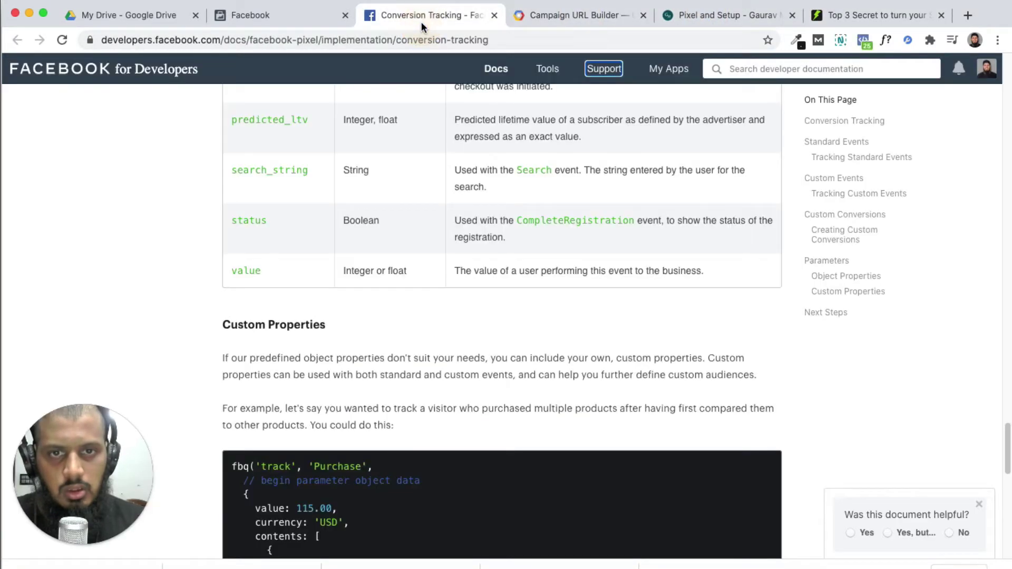
pyautogui.click(261, 18)
pyautogui.write('https://scientificmethod.in/webinar-registration-paid/')
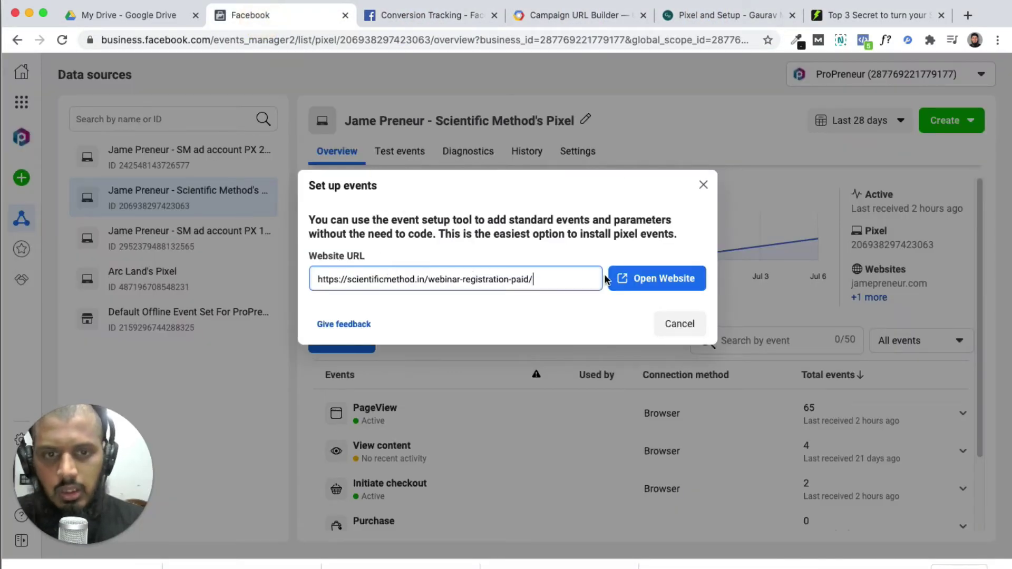
pyautogui.click(653, 279)
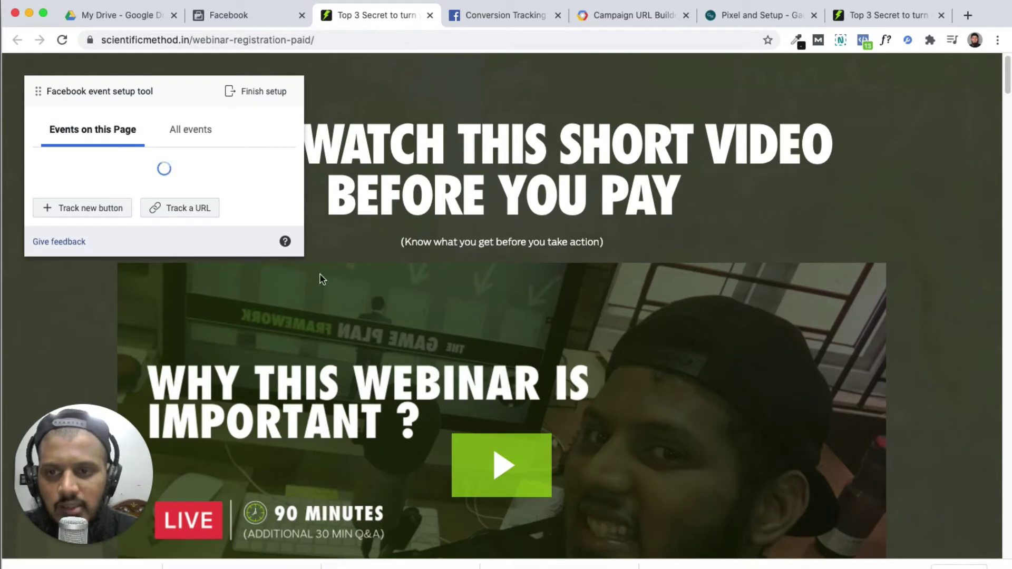
# Step: Scroll to the webinar registration form, test-submit it empty, then begin tracking a new button
pyautogui.scroll(-3, 470, 302)
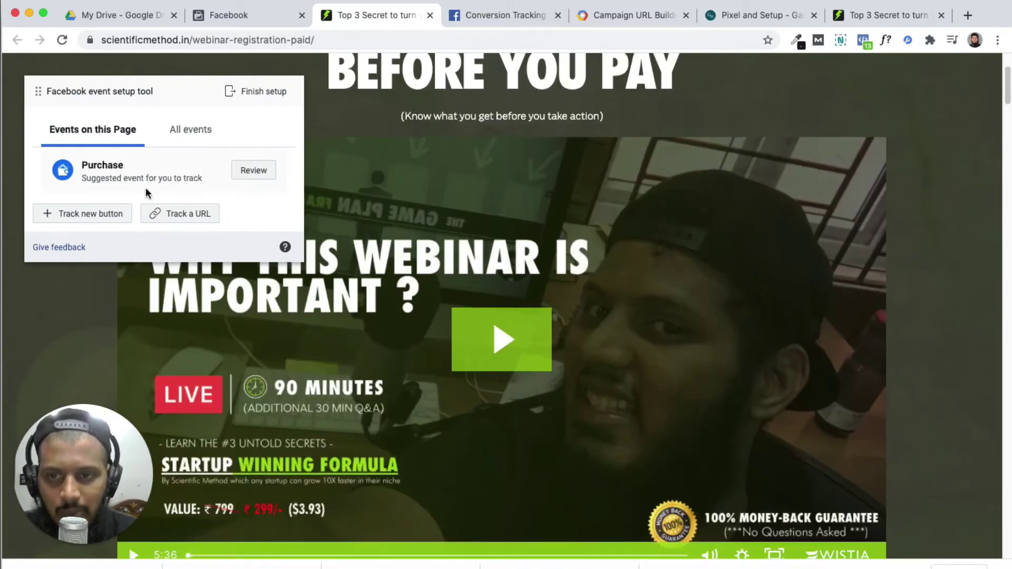
pyautogui.scroll(-8, 179, 179)
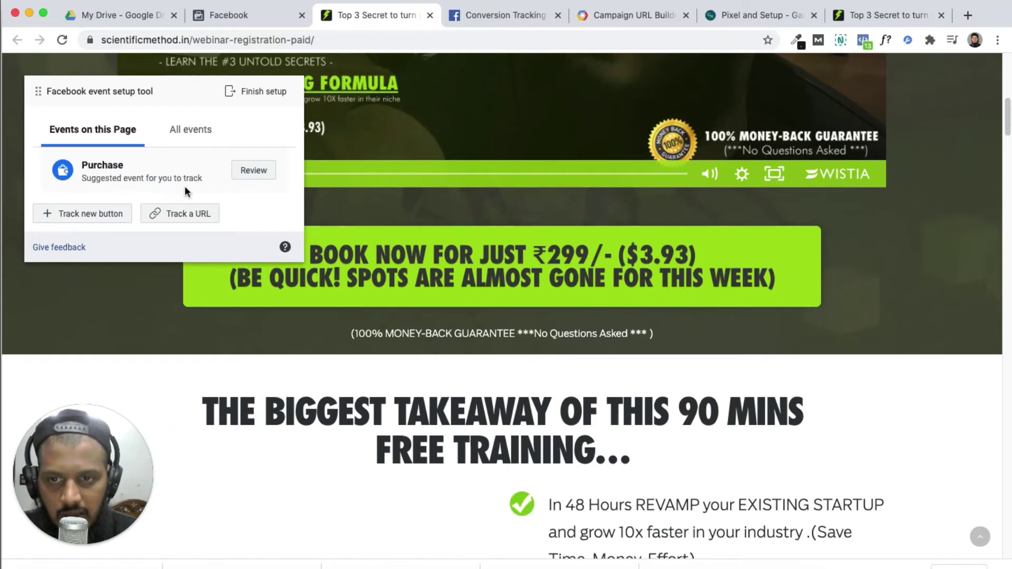
pyautogui.scroll(-15, 543, 306)
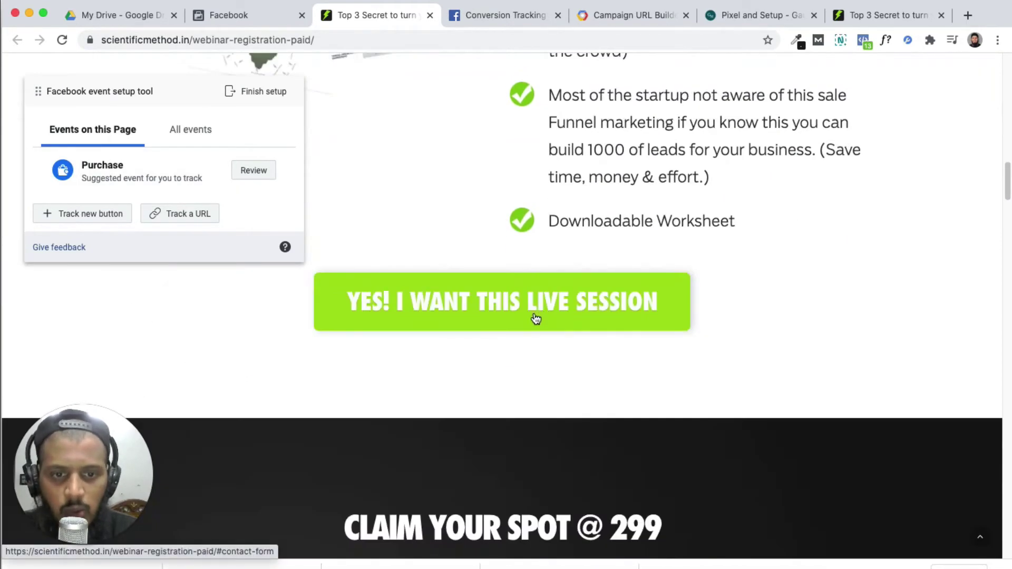
pyautogui.click(534, 314)
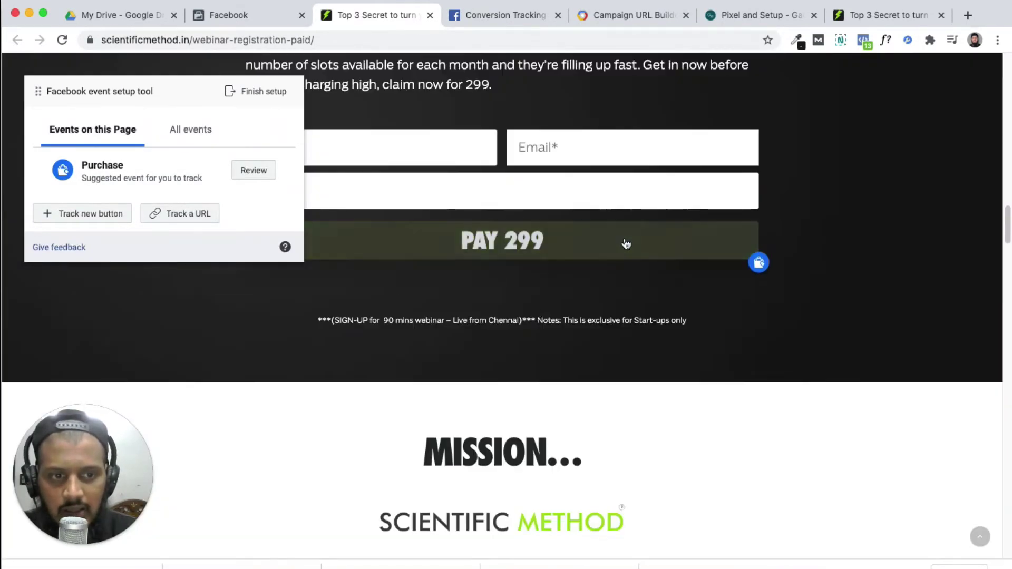
pyautogui.click(626, 243)
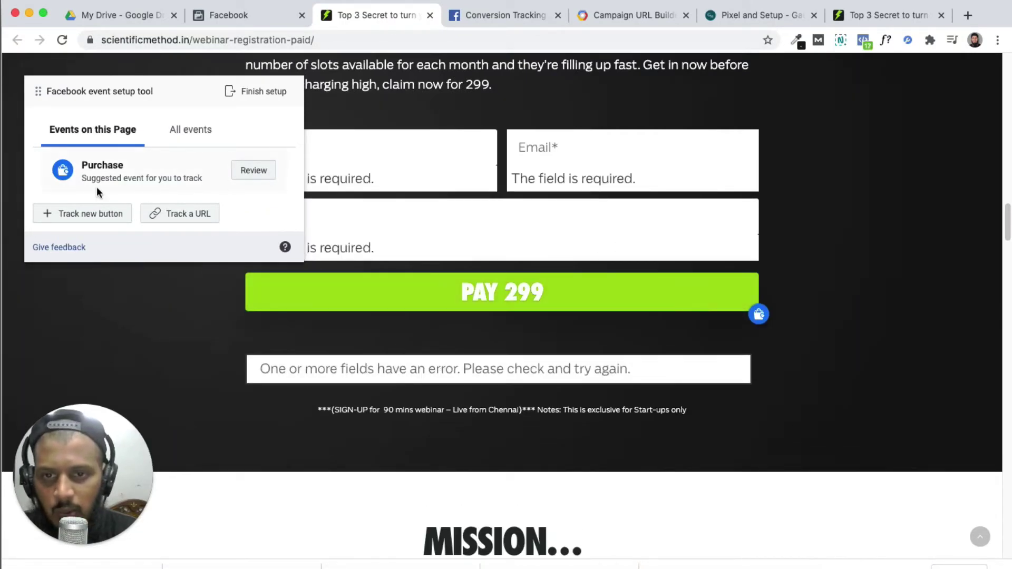
pyautogui.click(89, 216)
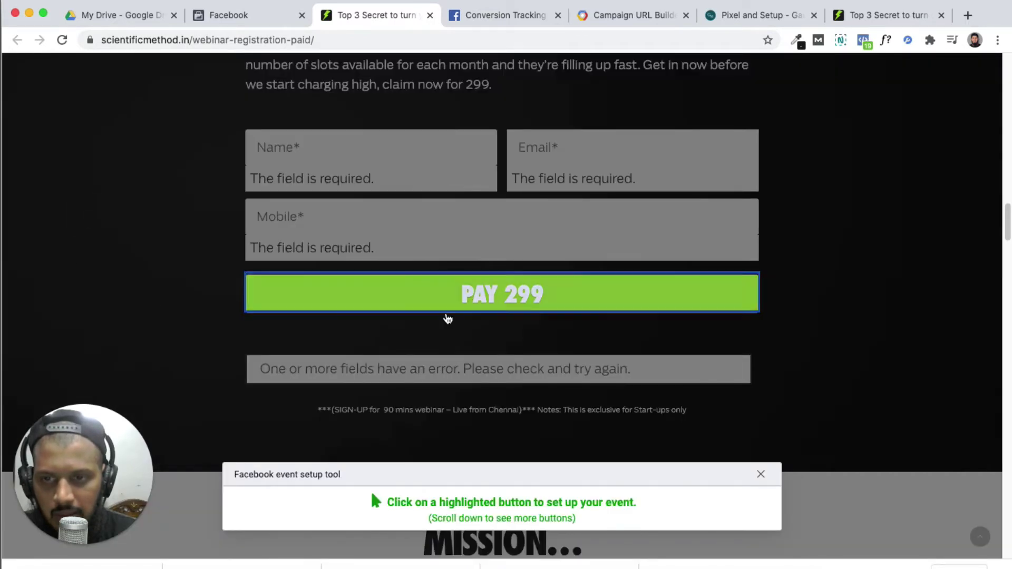
# Step: Track the PAY 299 button as a Purchase event with its value taken from the page
pyautogui.click(485, 302)
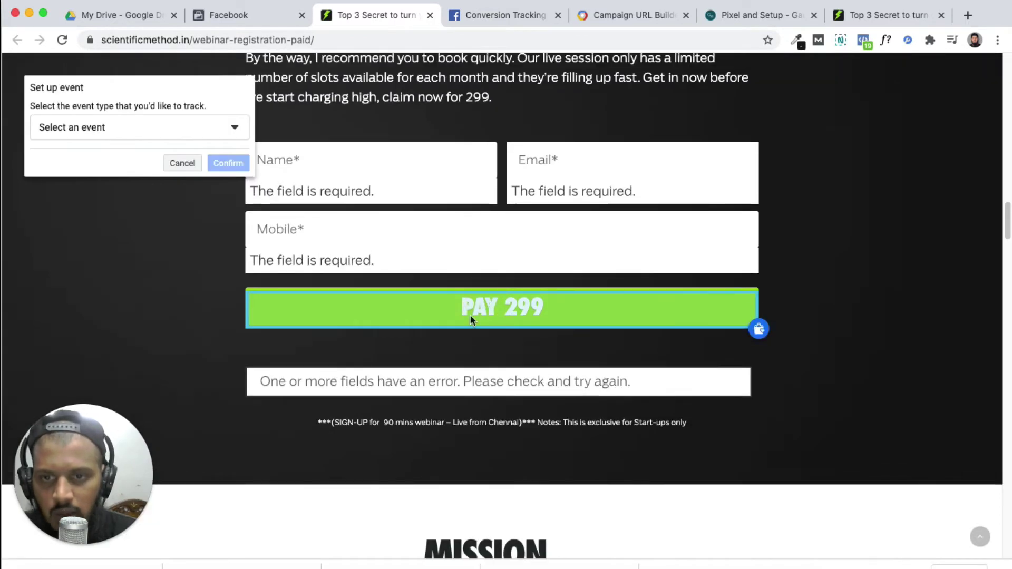
pyautogui.click(168, 131)
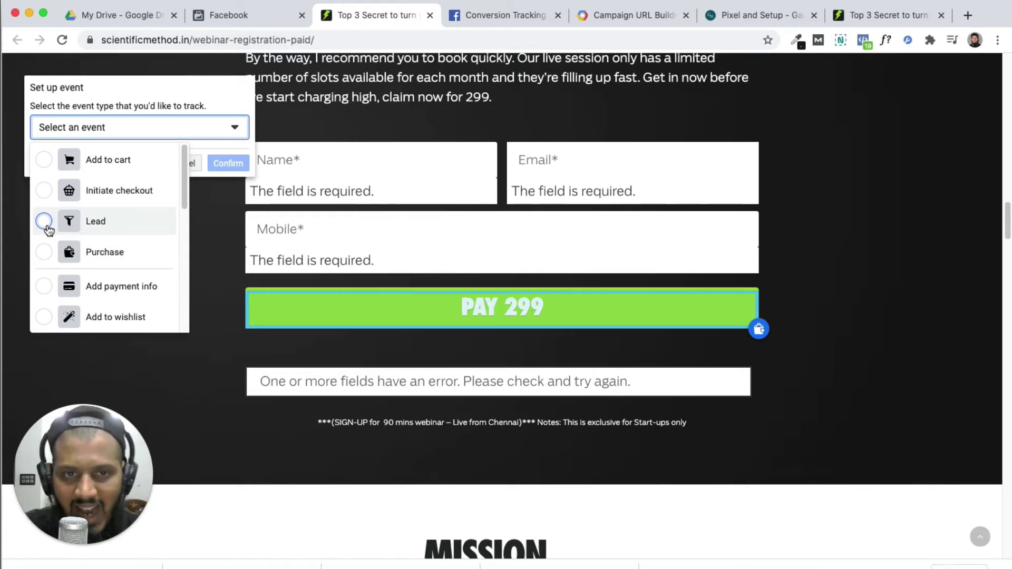
pyautogui.scroll(-1, 48, 264)
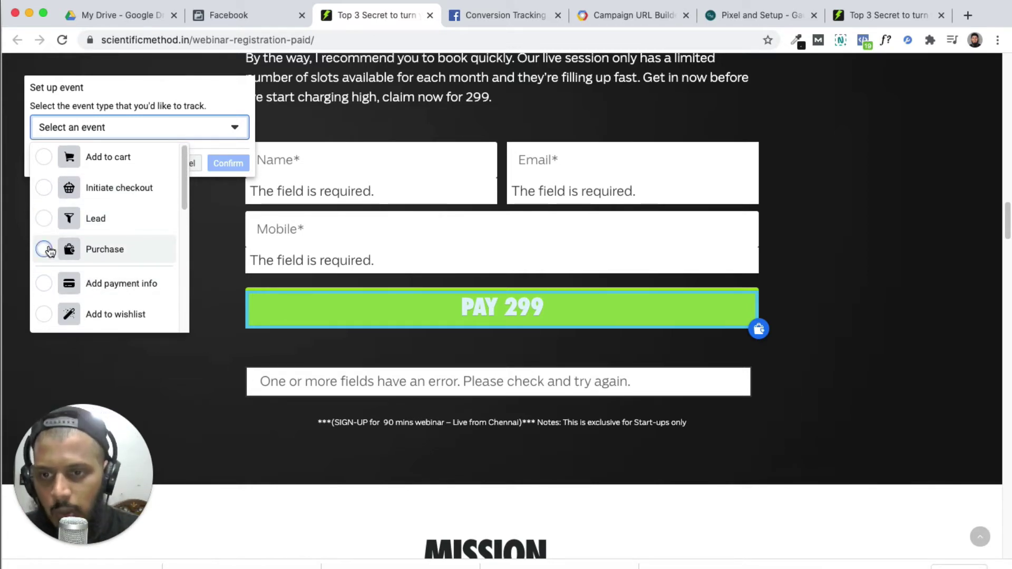
pyautogui.click(49, 248)
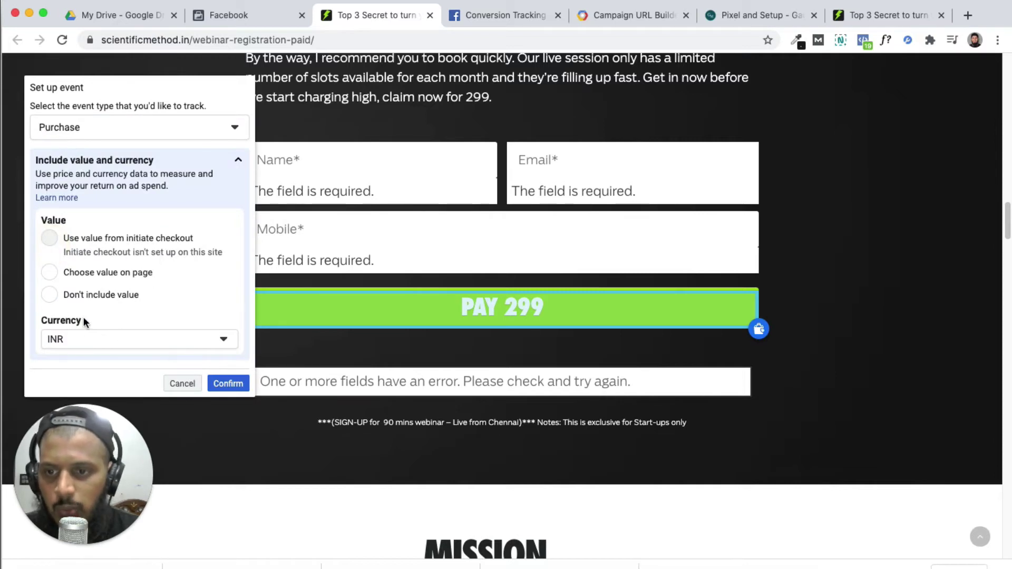
pyautogui.scroll(-2, 81, 305)
pyautogui.scroll(3, 84, 280)
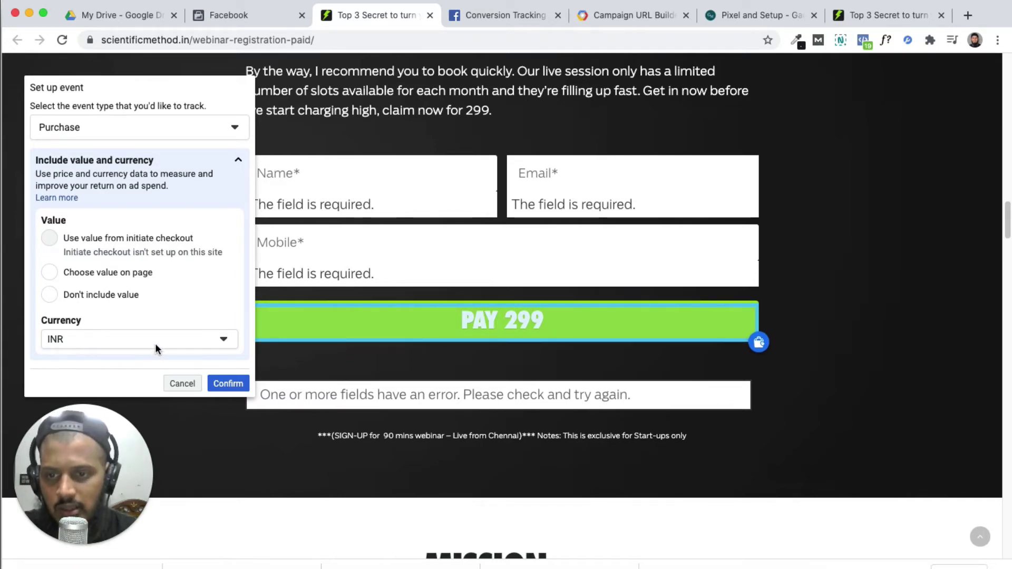
pyautogui.click(127, 276)
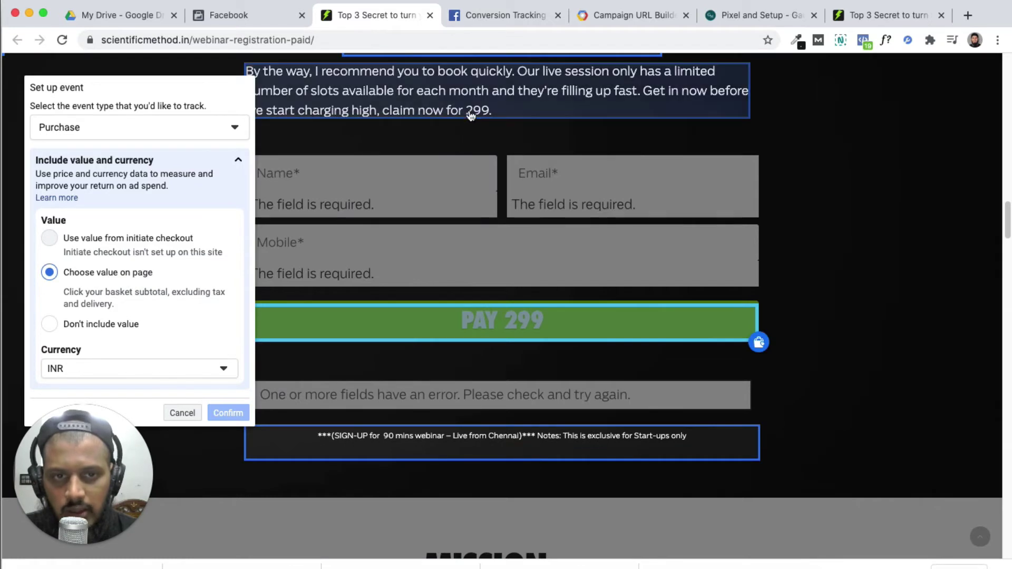
# Step: Use the CLAIM YOUR SPOT @ 299 heading as value, confirm, then delete the Purchase event
pyautogui.click(484, 112)
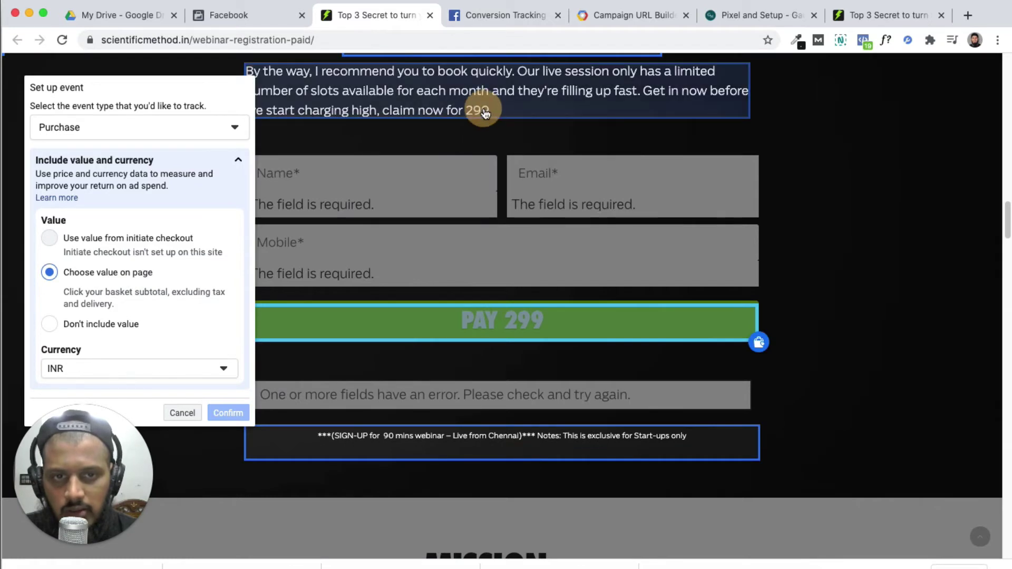
pyautogui.click(525, 322)
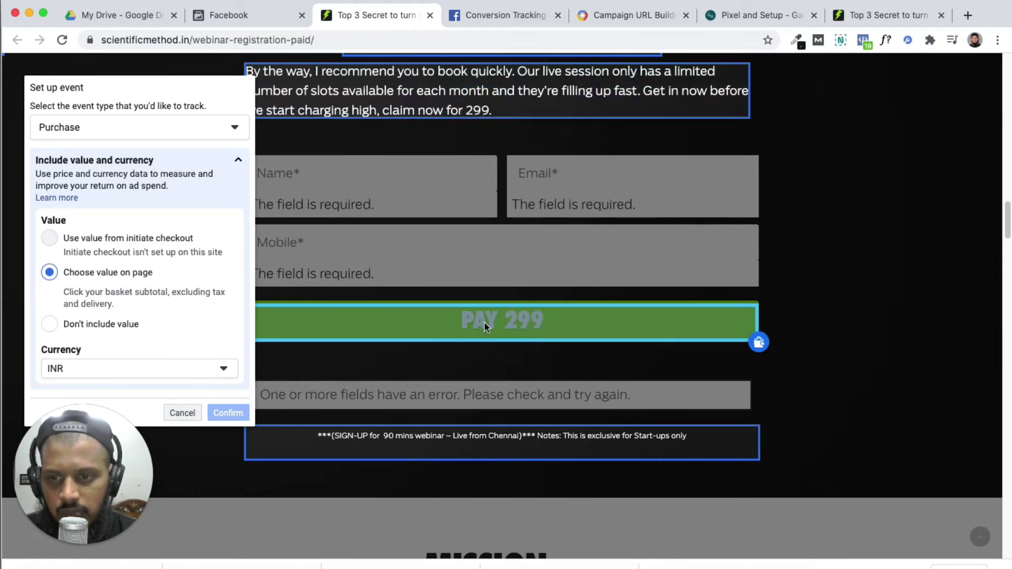
pyautogui.click(454, 321)
pyautogui.scroll(-4, 510, 393)
pyautogui.scroll(2, 510, 393)
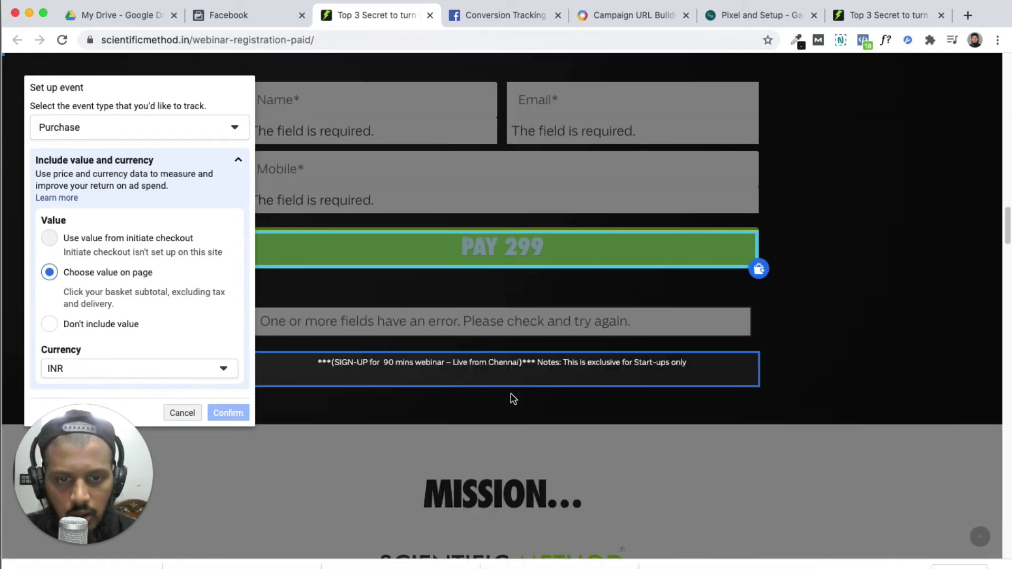
pyautogui.scroll(4, 512, 399)
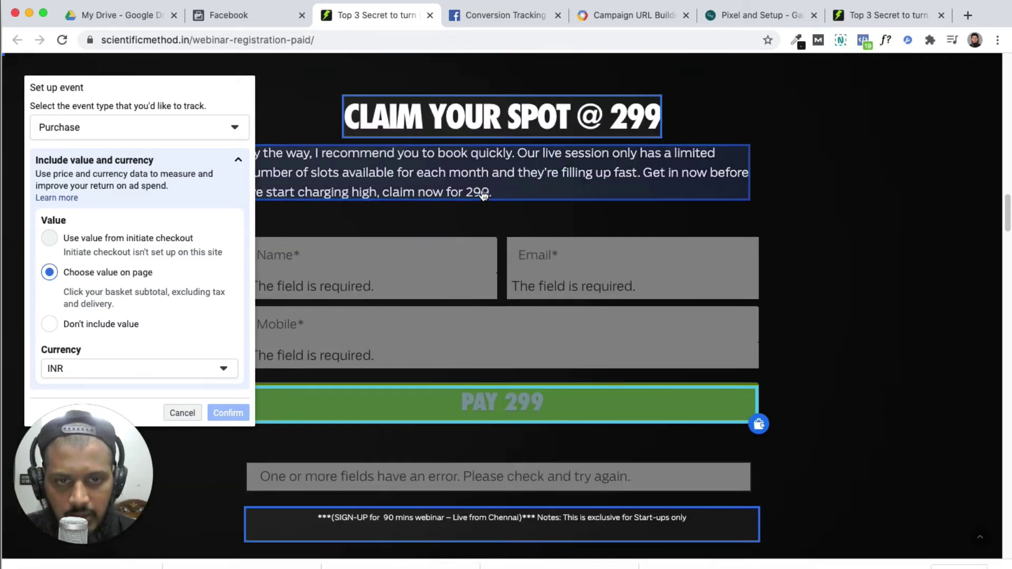
pyautogui.click(630, 118)
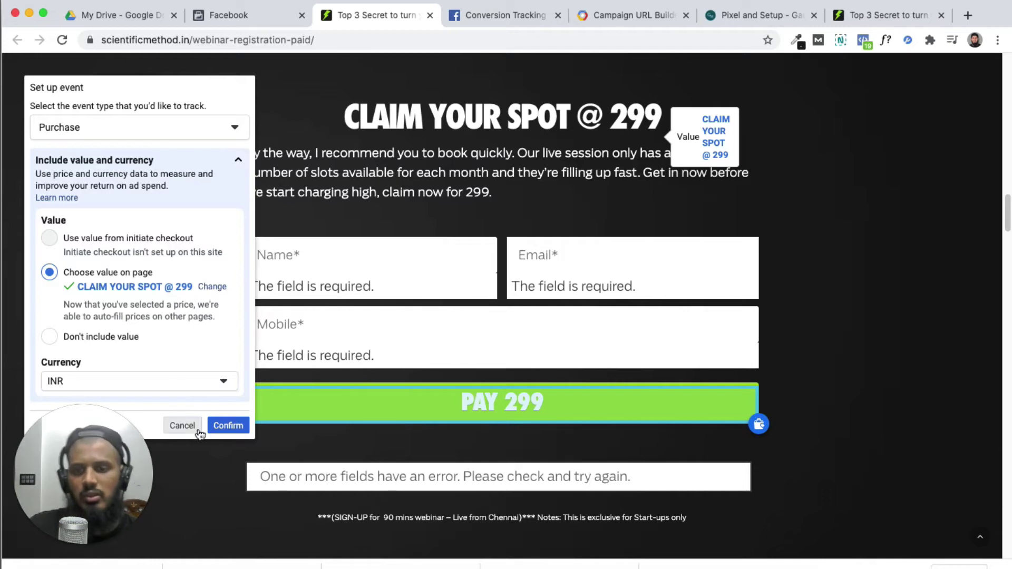
pyautogui.click(228, 426)
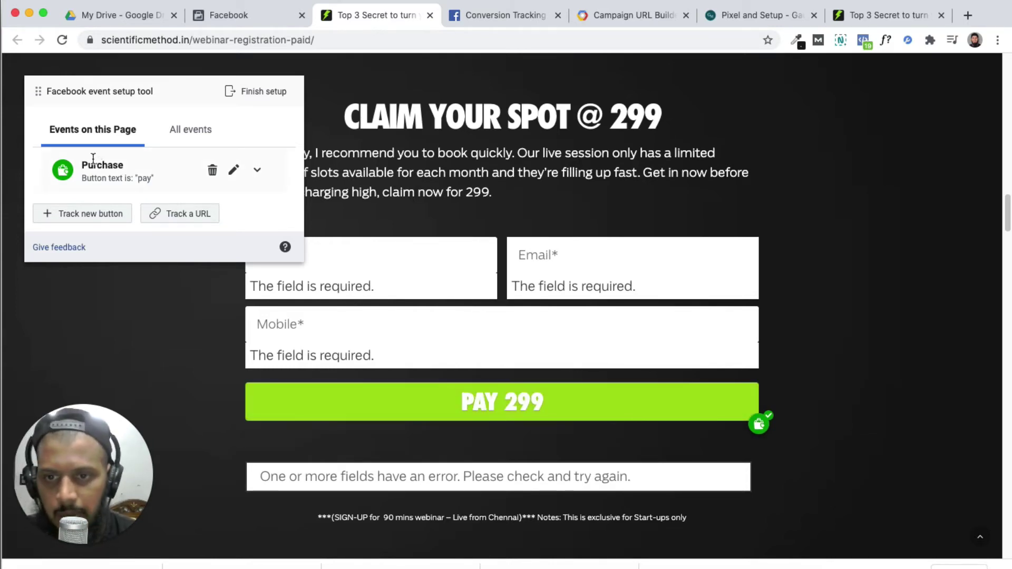
pyautogui.click(213, 170)
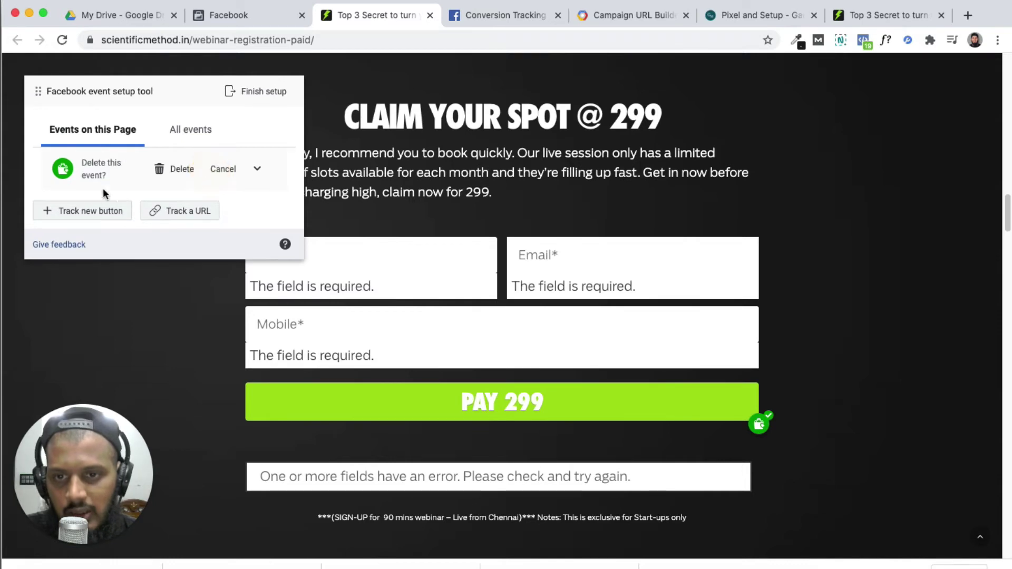
pyautogui.click(182, 169)
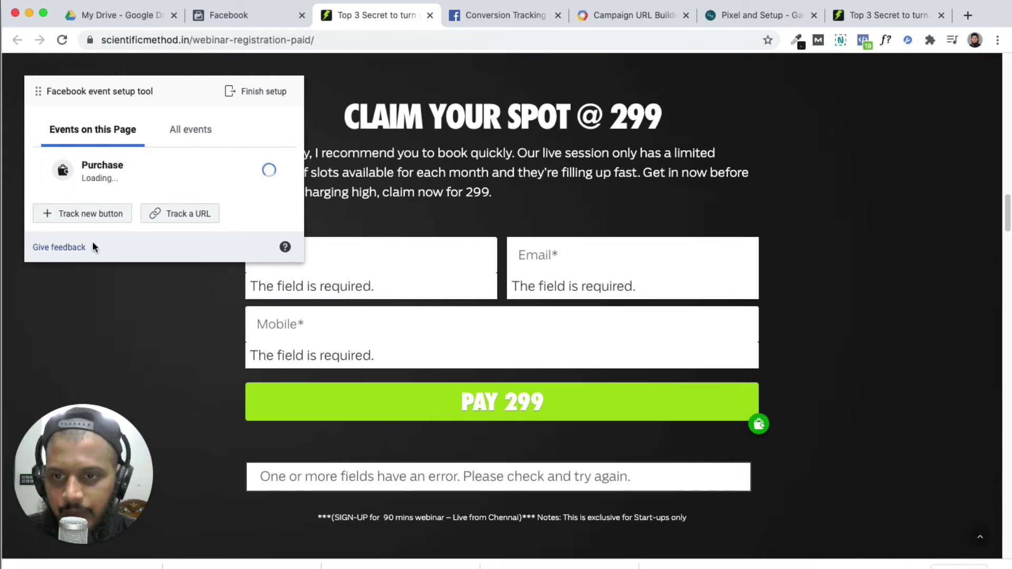
# Step: Track PAY 299 as Initiate checkout, valued from the heading's 299, accepting the duplicate-event warning
pyautogui.click(117, 221)
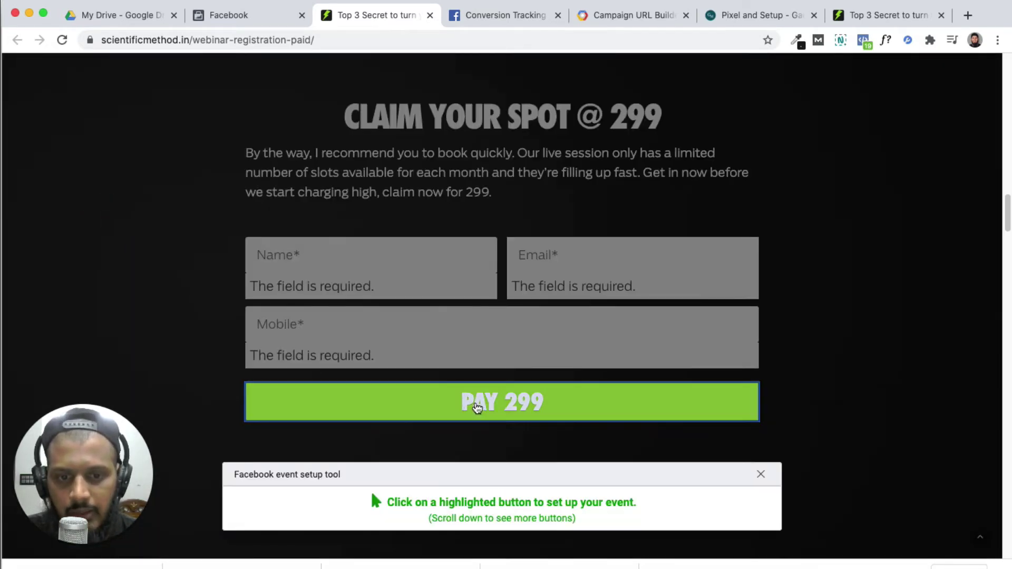
pyautogui.click(477, 408)
pyautogui.click(167, 127)
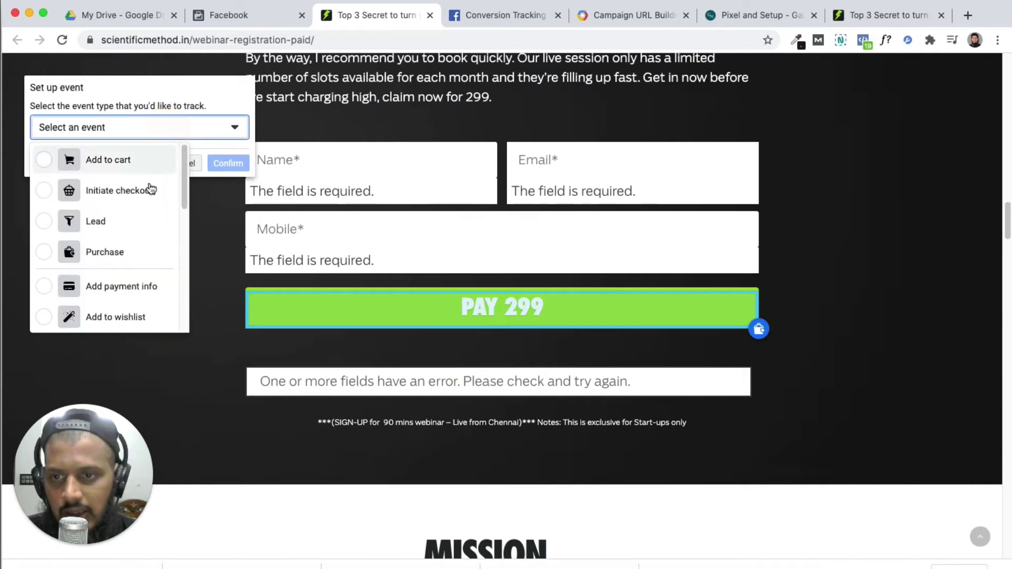
pyautogui.click(149, 193)
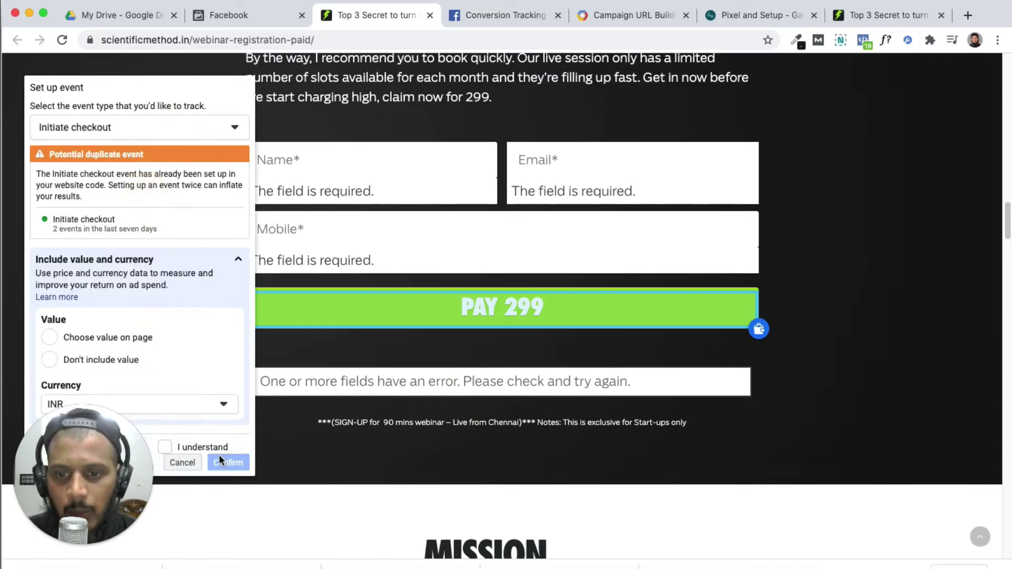
pyautogui.scroll(-2, 132, 342)
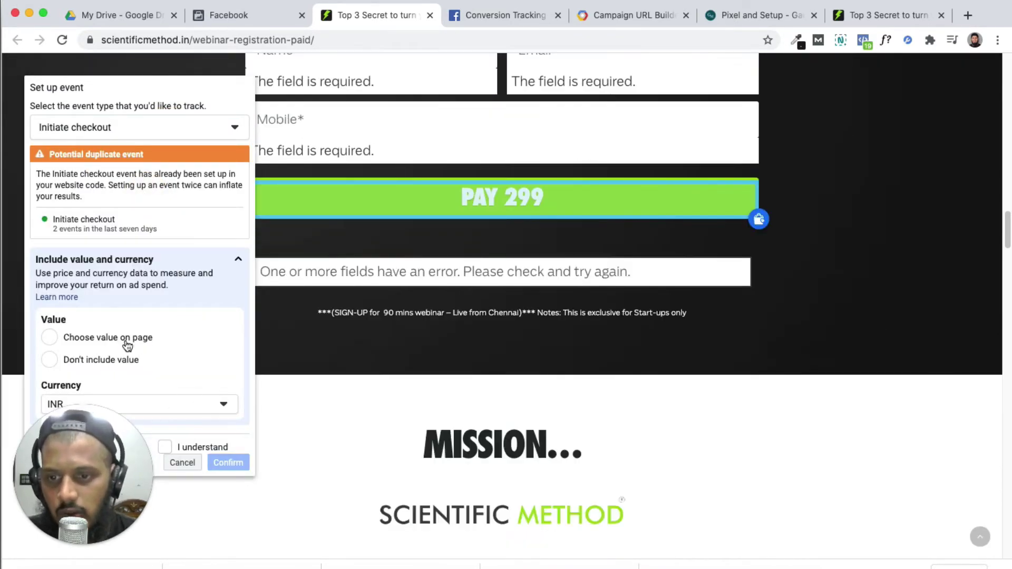
pyautogui.click(127, 343)
pyautogui.scroll(7, 533, 149)
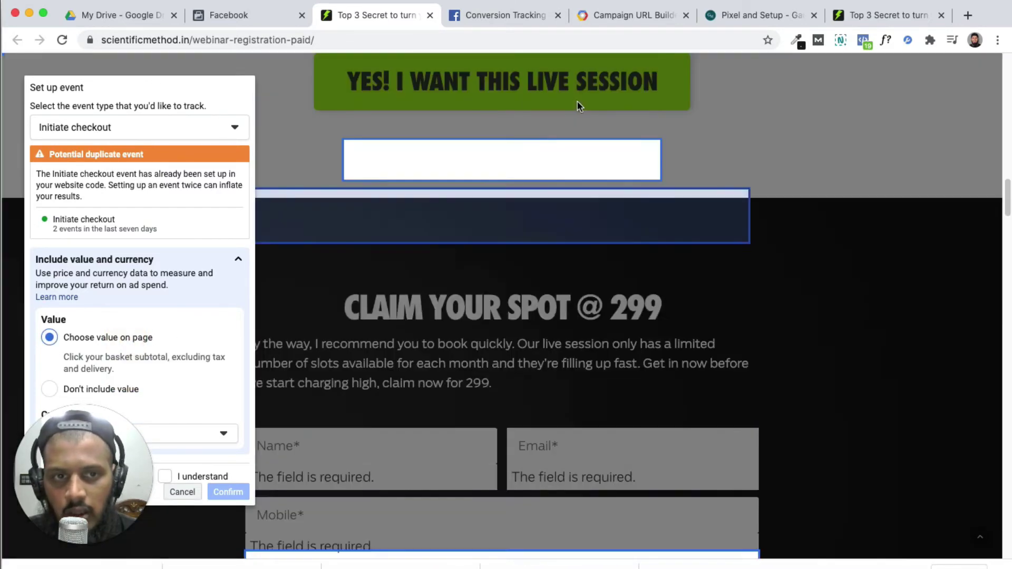
pyautogui.click(635, 307)
pyautogui.scroll(-1, 211, 405)
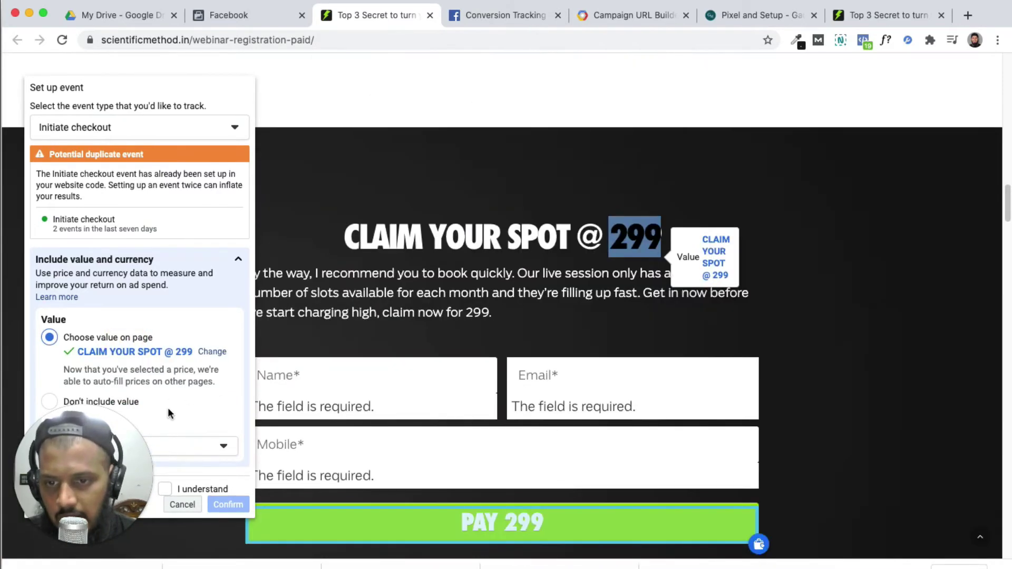
pyautogui.click(181, 489)
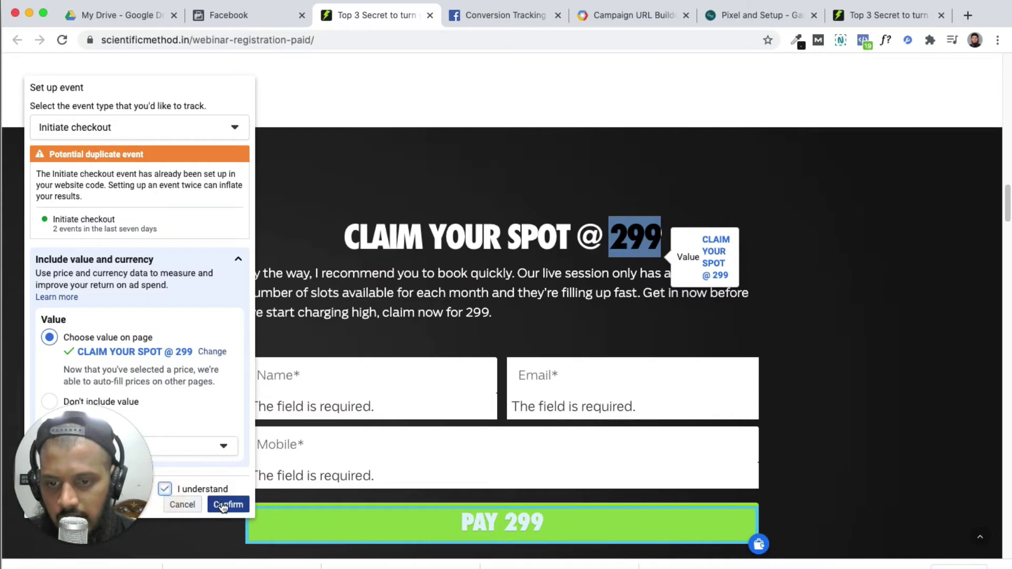
pyautogui.click(224, 505)
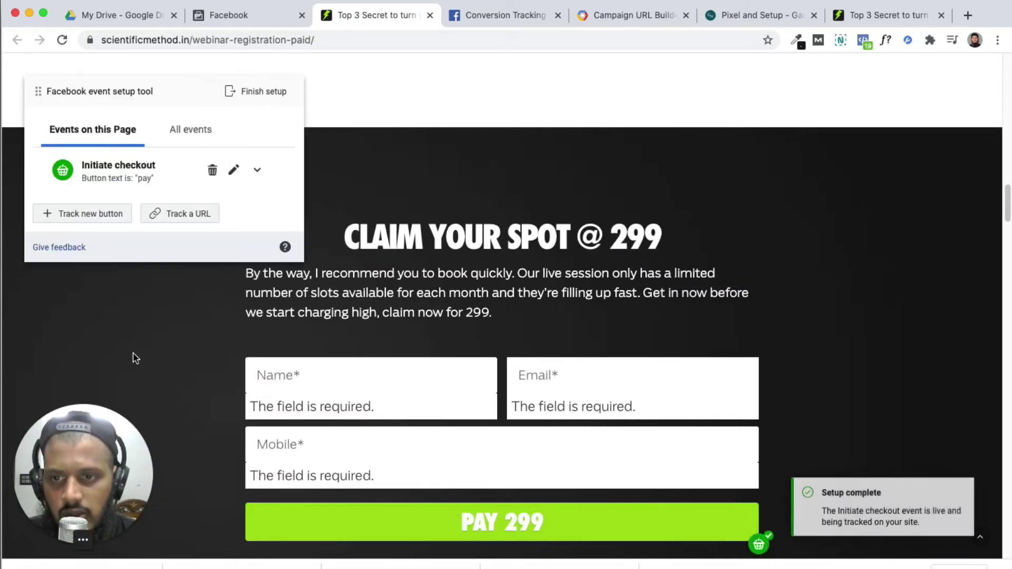
pyautogui.scroll(-2, 573, 481)
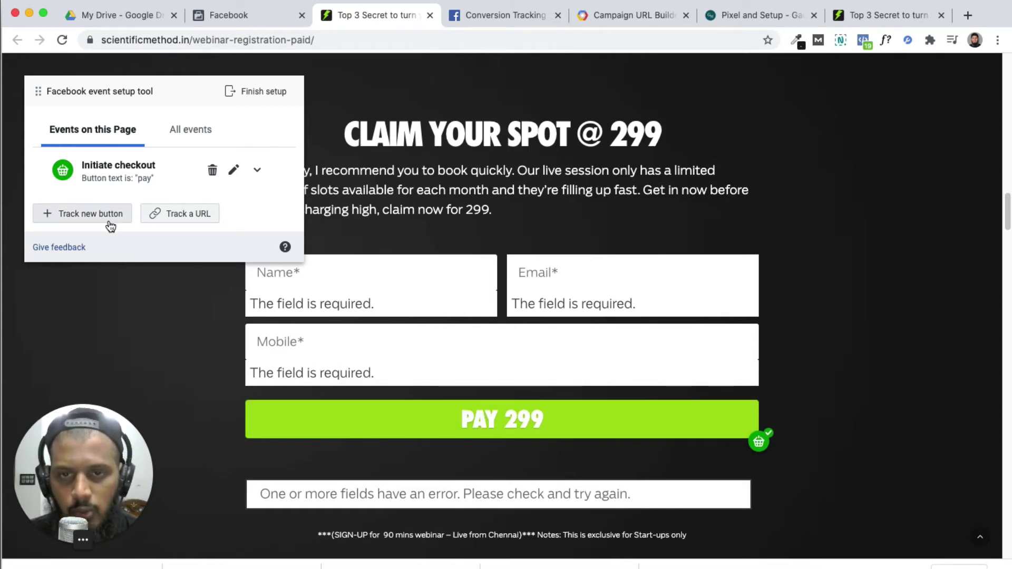
pyautogui.click(177, 223)
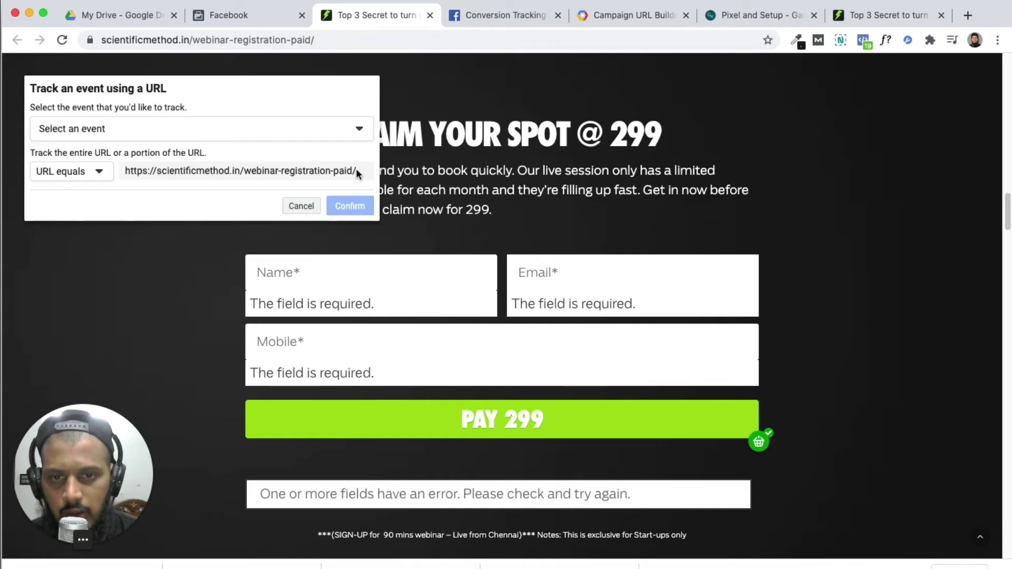
pyautogui.click(240, 130)
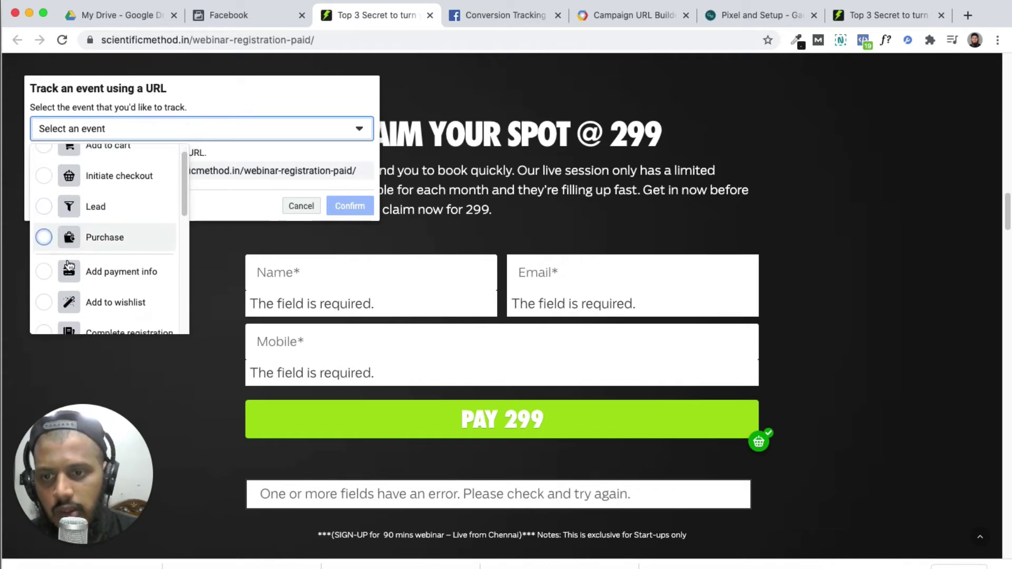
pyautogui.click(120, 246)
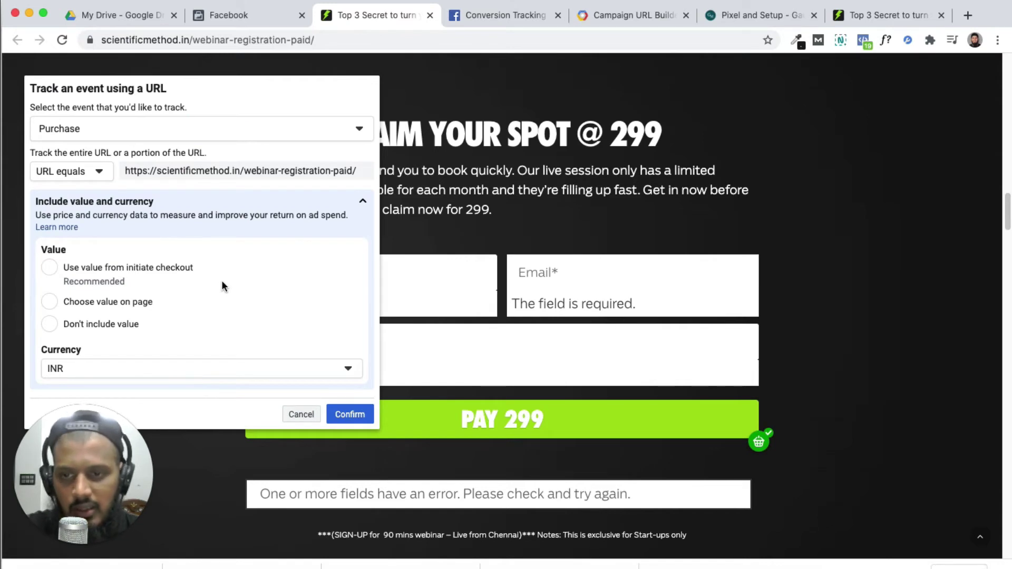
pyautogui.click(302, 415)
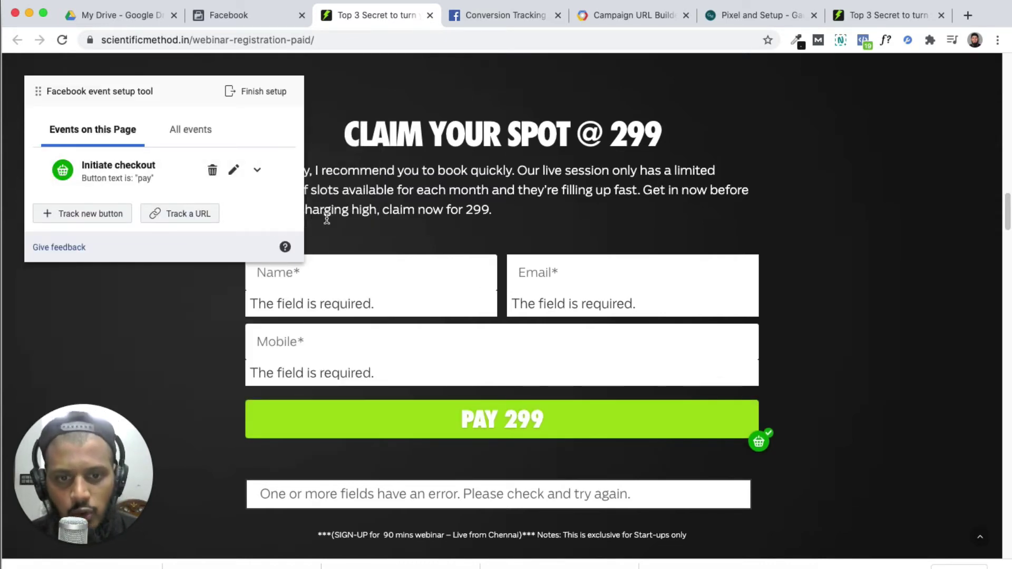
pyautogui.click(193, 133)
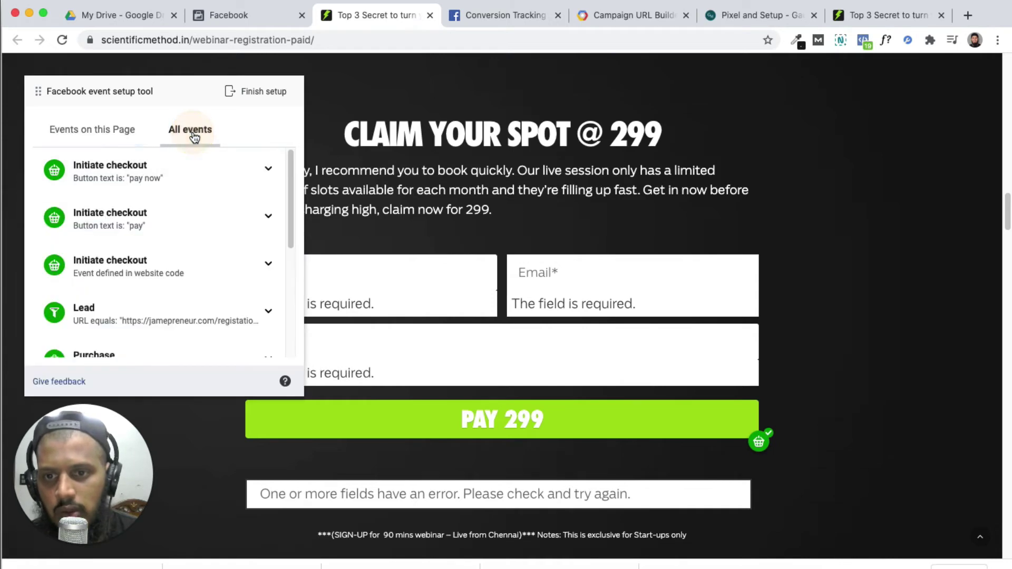
pyautogui.scroll(-2, 132, 311)
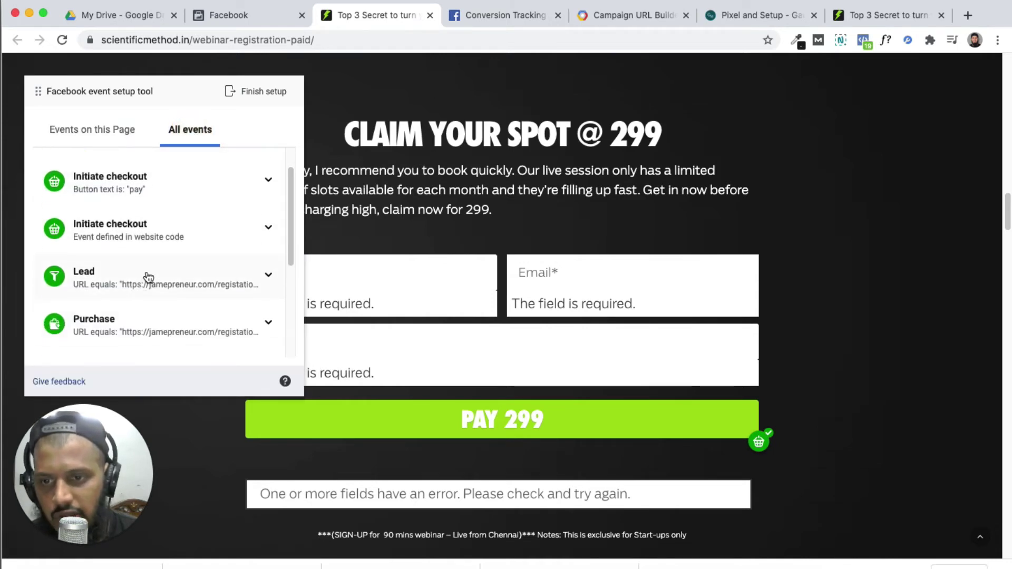
pyautogui.scroll(-5, 138, 304)
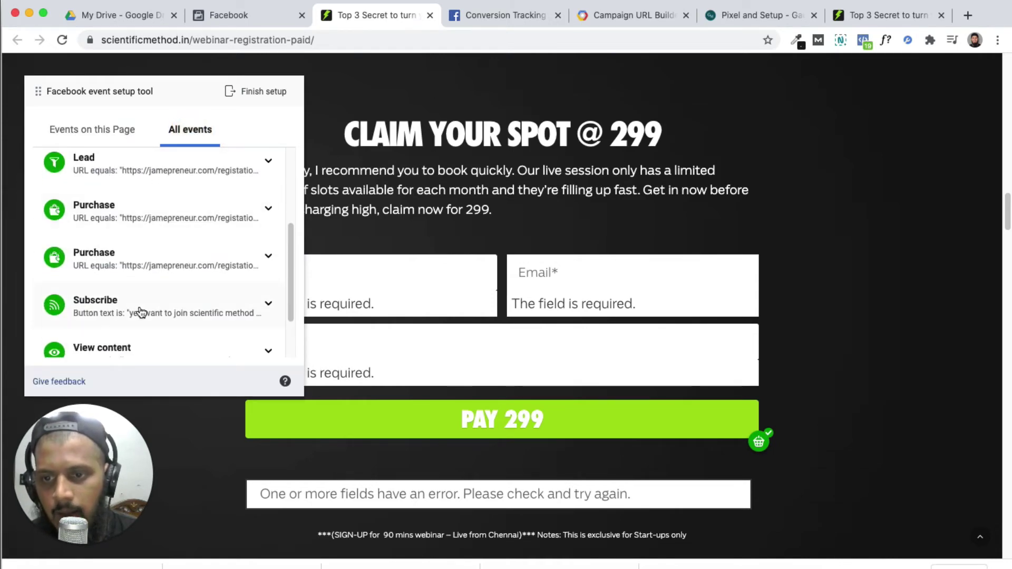
pyautogui.scroll(-2, 139, 311)
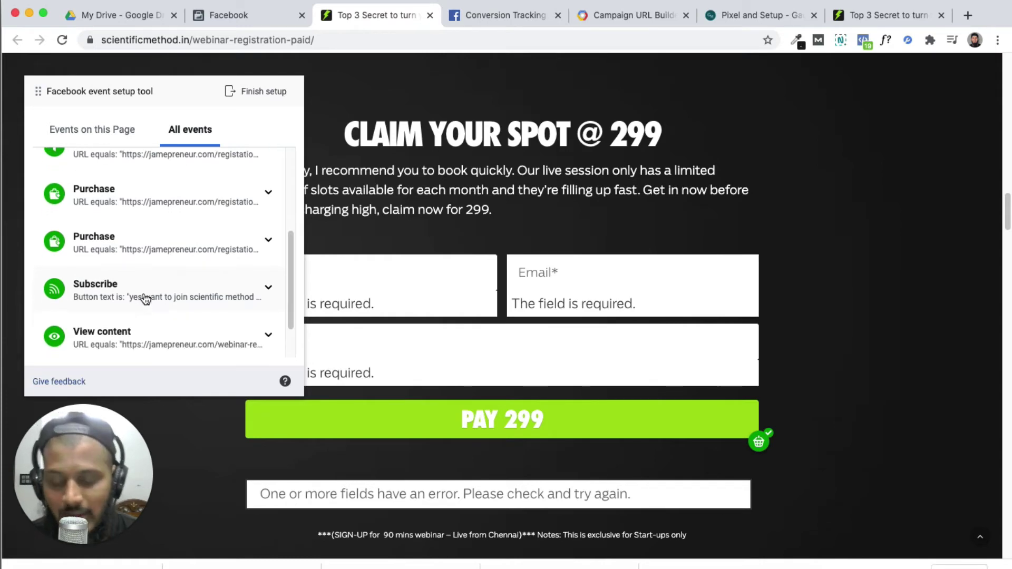
pyautogui.scroll(-2, 146, 299)
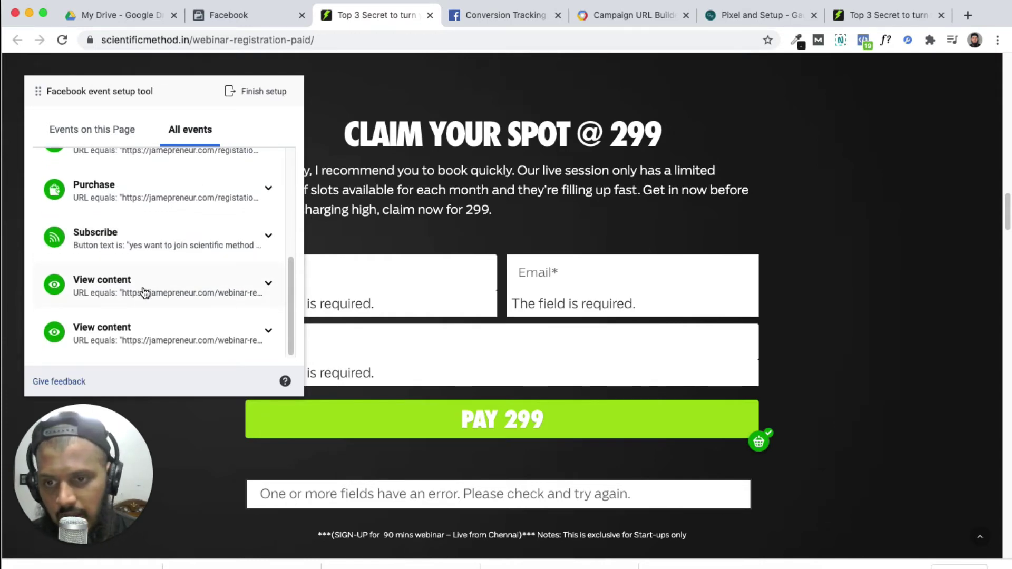
pyautogui.scroll(15, 141, 285)
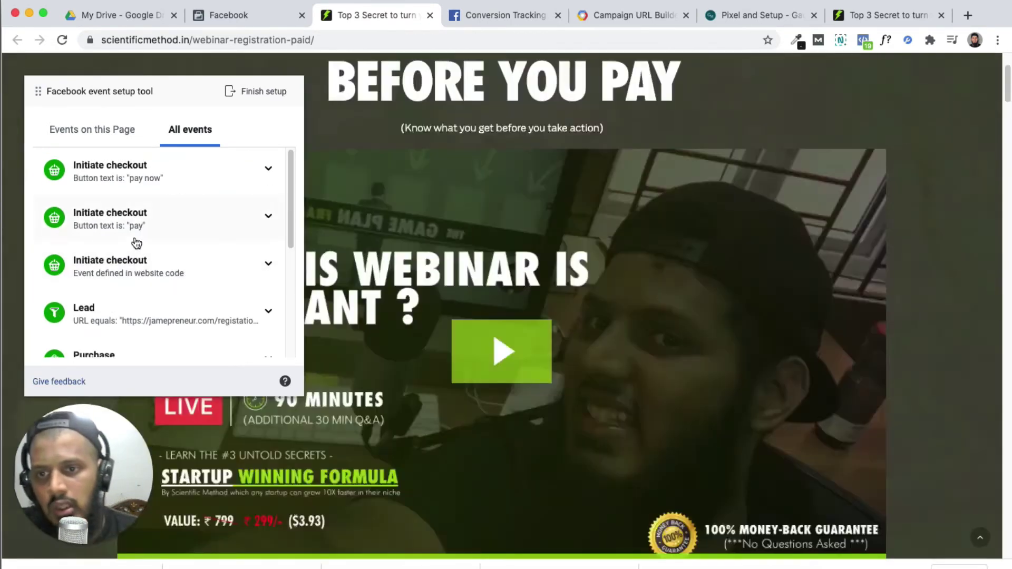
pyautogui.scroll(3, 137, 240)
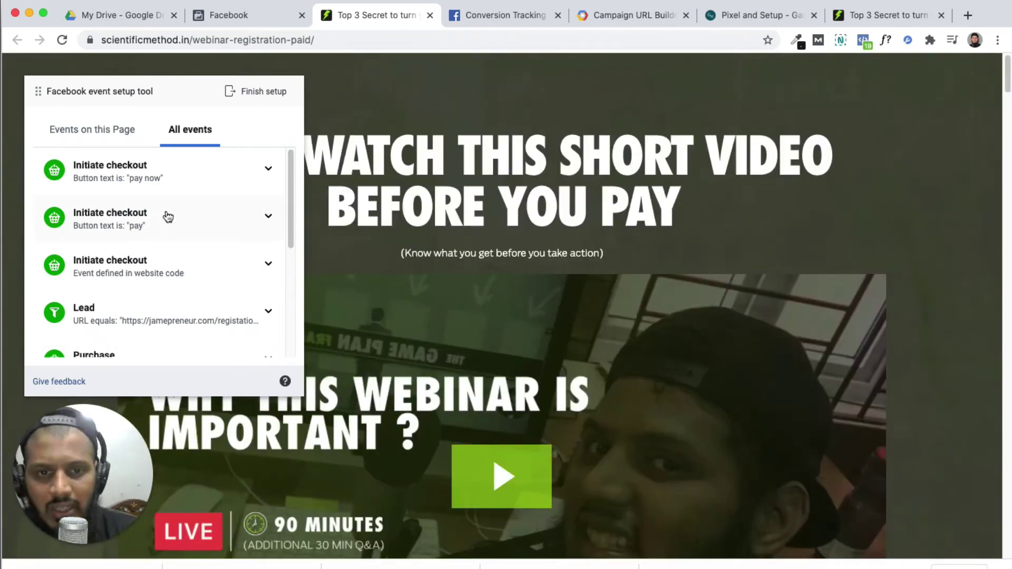
pyautogui.click(110, 143)
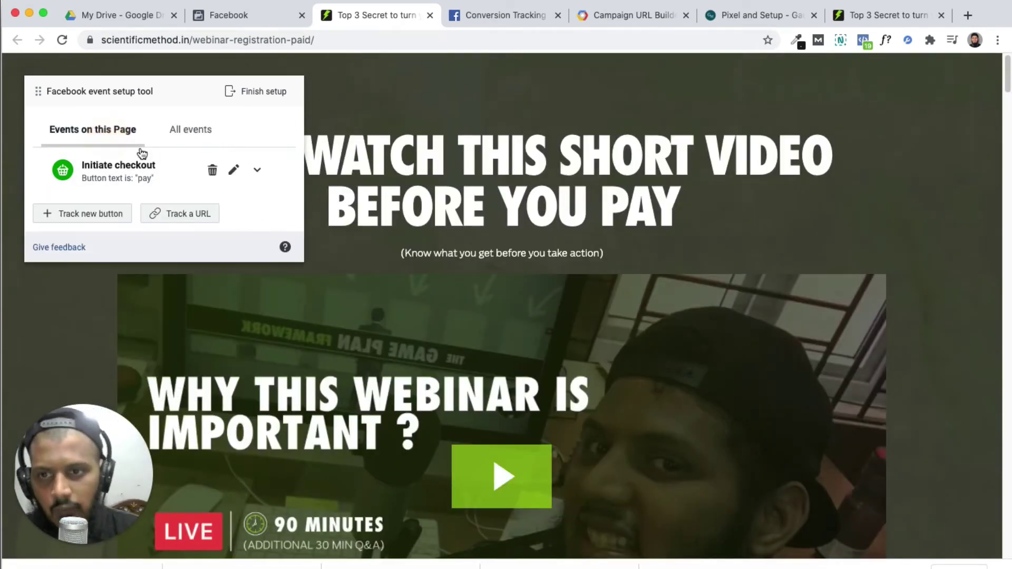
pyautogui.click(115, 217)
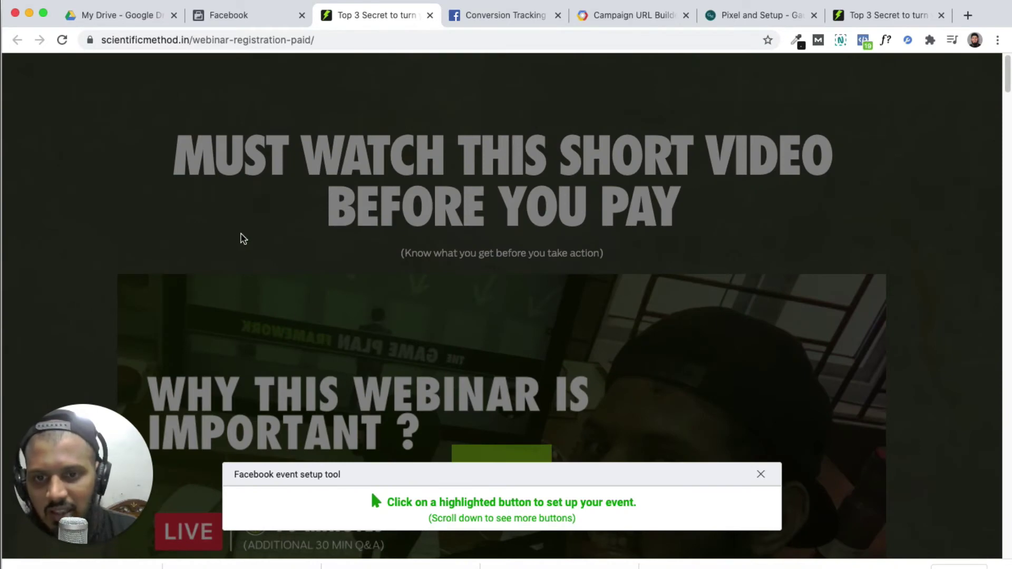
pyautogui.scroll(-10, 239, 235)
pyautogui.click(372, 79)
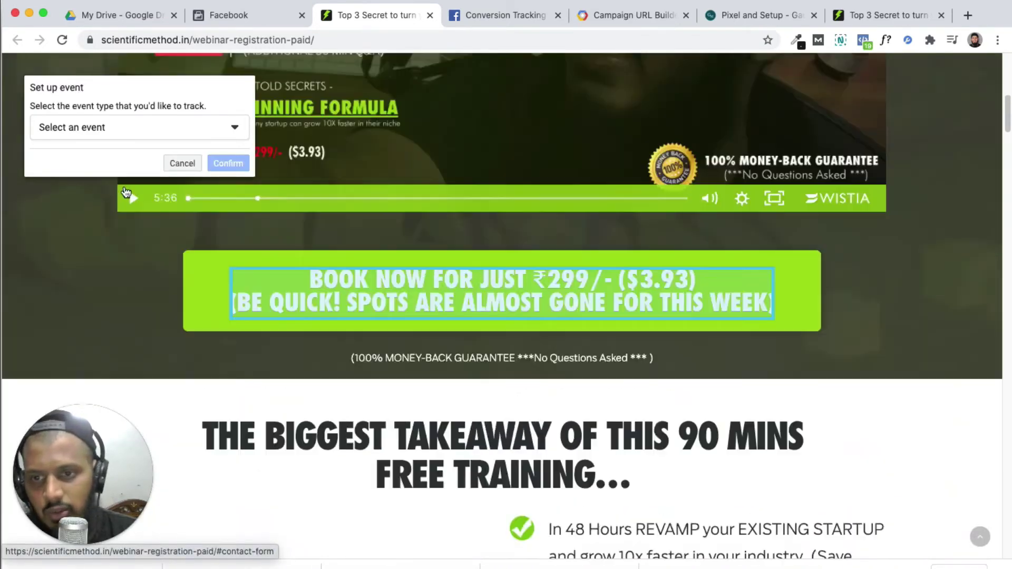
pyautogui.click(181, 126)
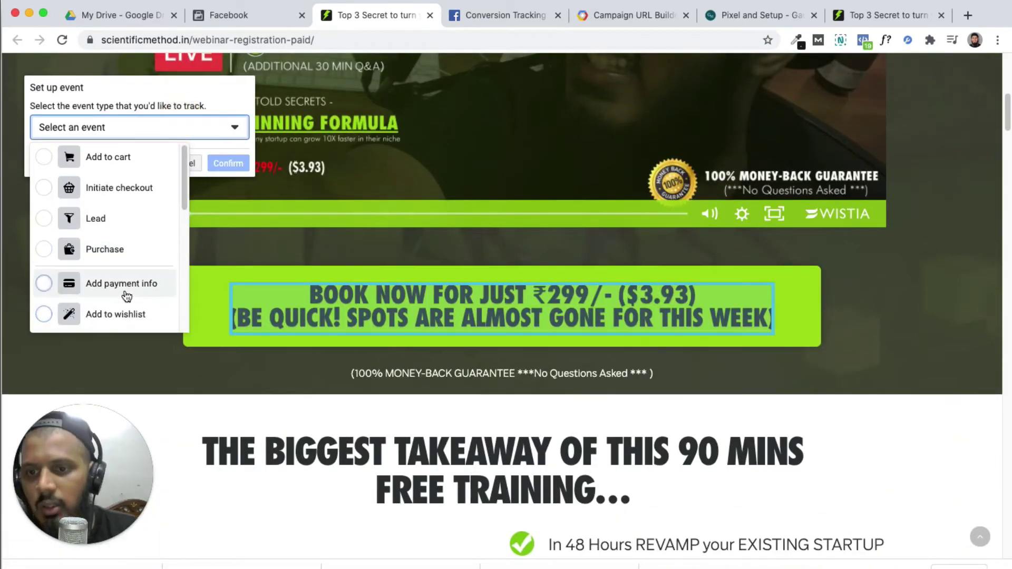
pyautogui.scroll(-1, 129, 292)
pyautogui.scroll(-1, 130, 292)
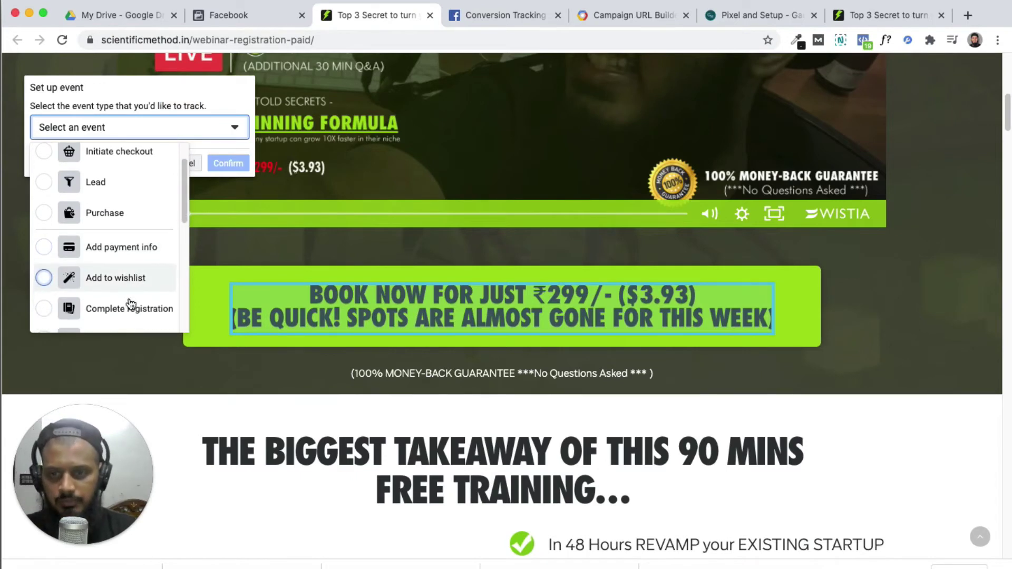
pyautogui.scroll(-1, 133, 297)
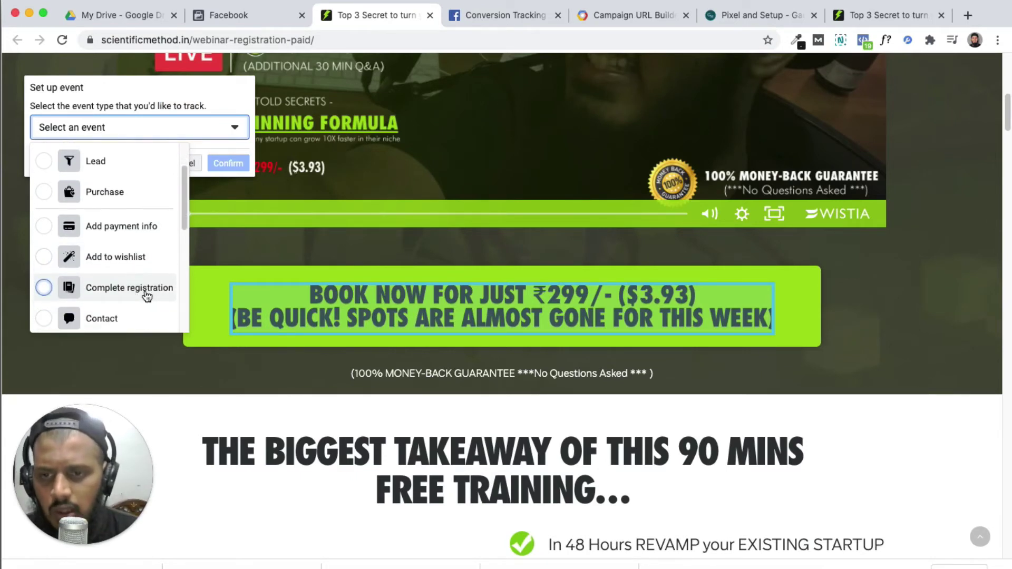
pyautogui.scroll(-1, 146, 298)
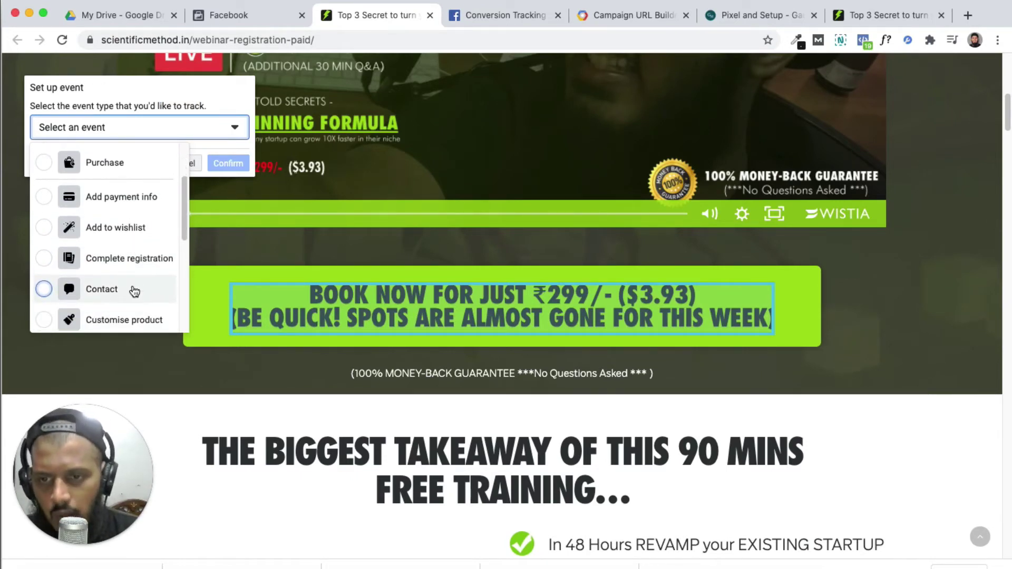
pyautogui.scroll(-3, 132, 311)
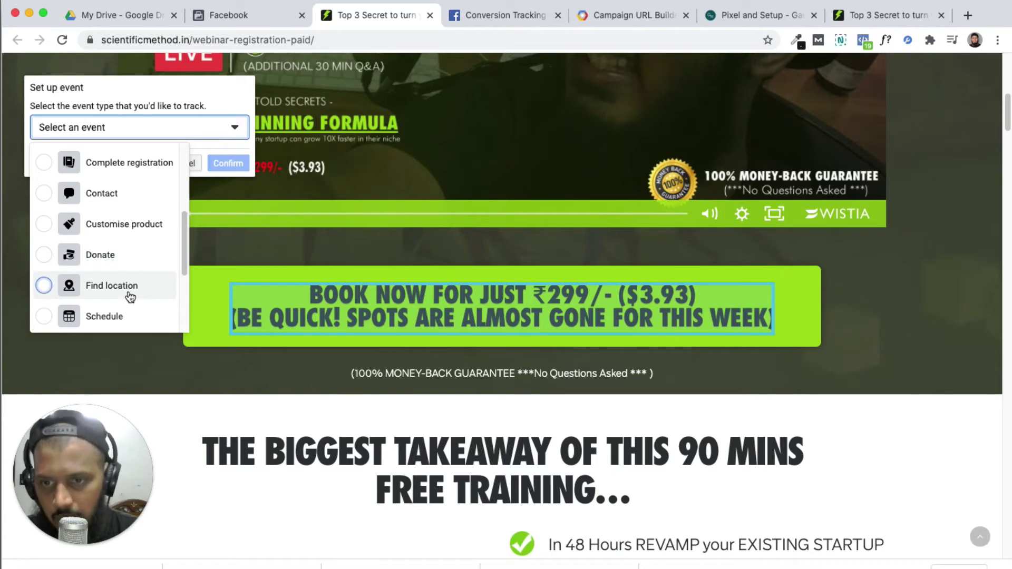
pyautogui.scroll(-1, 129, 296)
pyautogui.scroll(-3, 130, 296)
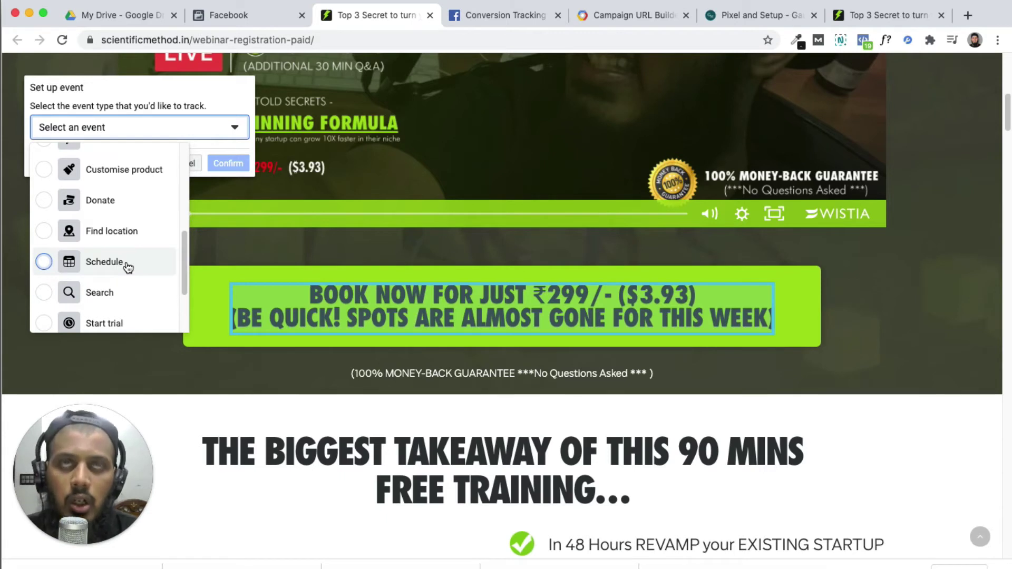
pyautogui.scroll(-5, 107, 308)
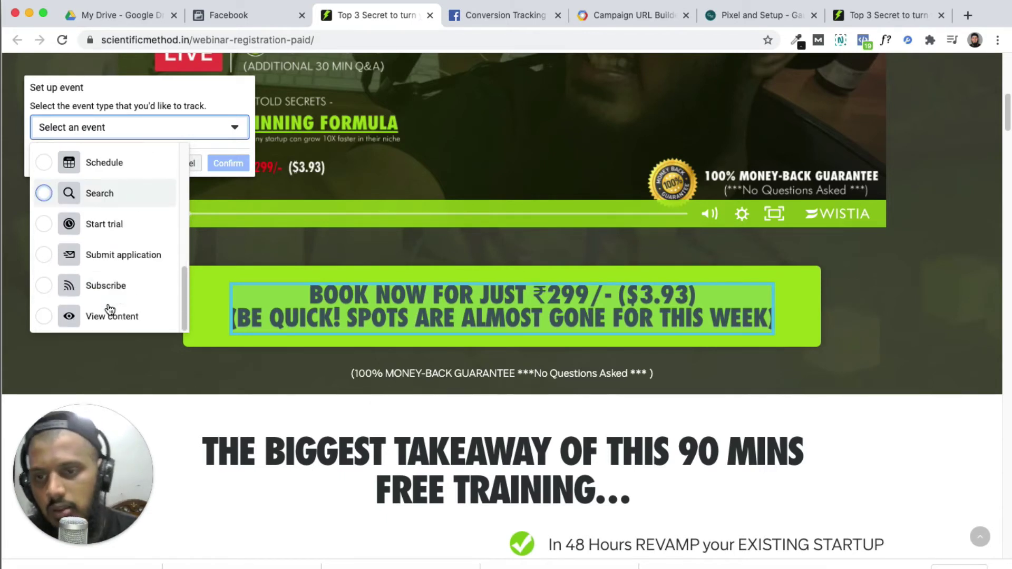
pyautogui.scroll(-1, 118, 301)
pyautogui.scroll(10, 108, 251)
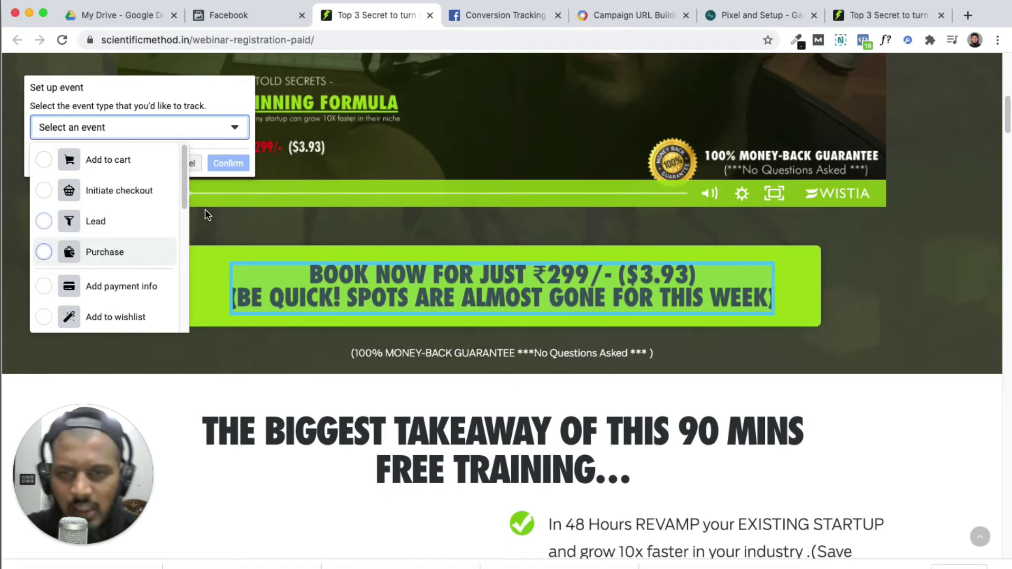
pyautogui.click(209, 147)
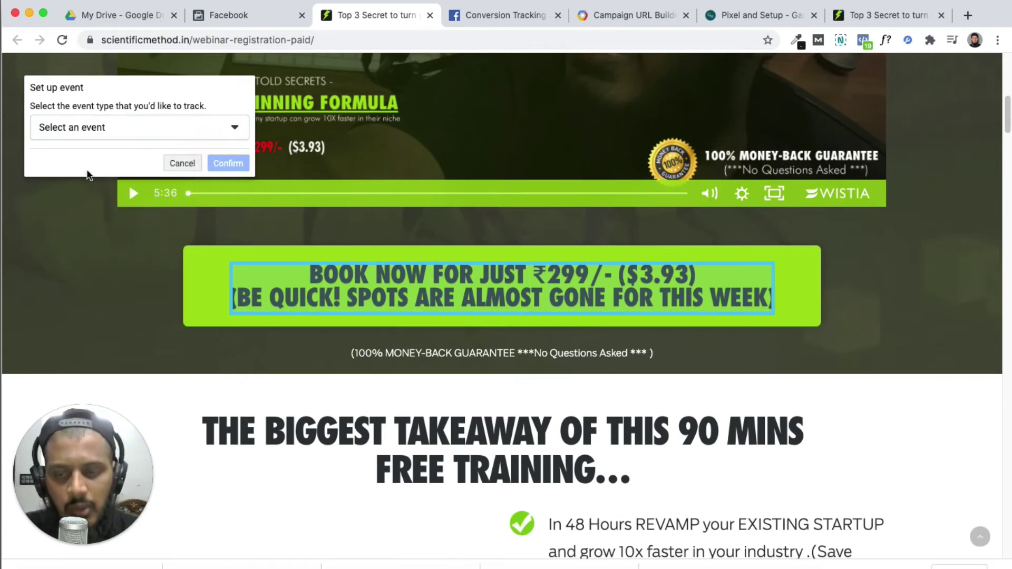
# Step: Close the Set up events dialog on the Facebook tab and go to Ads Manager
pyautogui.click(241, 16)
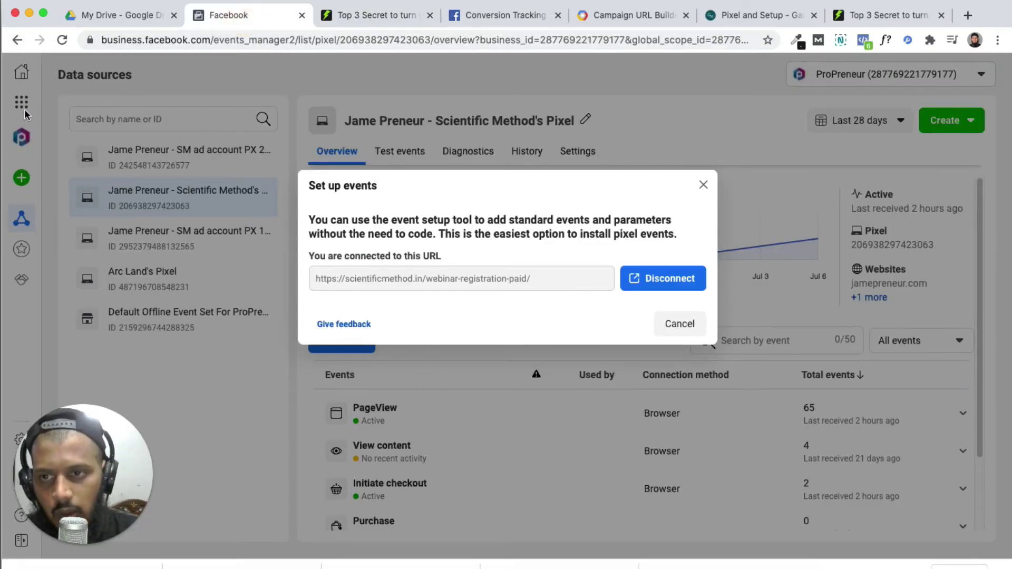
pyautogui.click(702, 184)
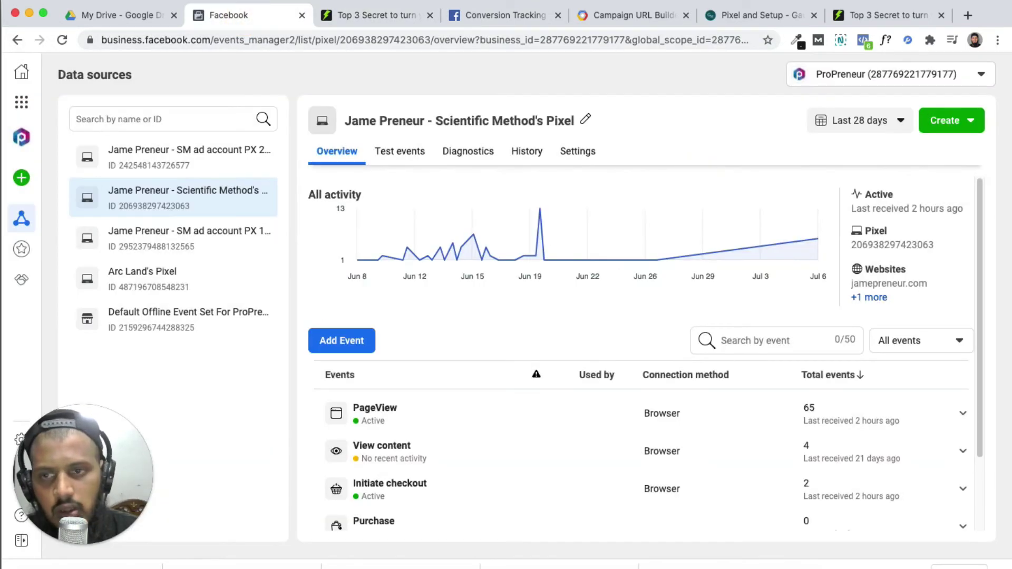
pyautogui.click(21, 102)
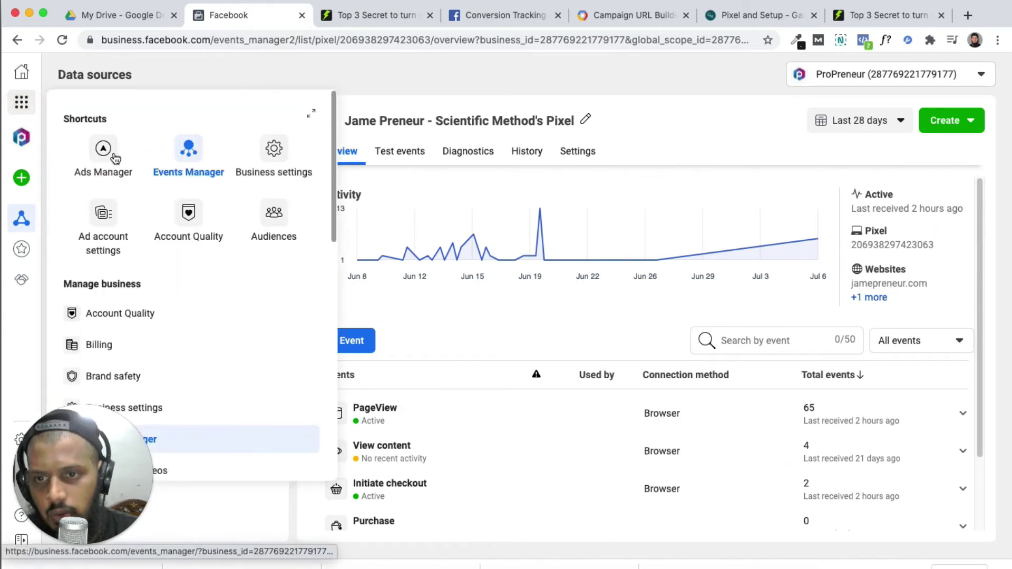
pyautogui.click(108, 160)
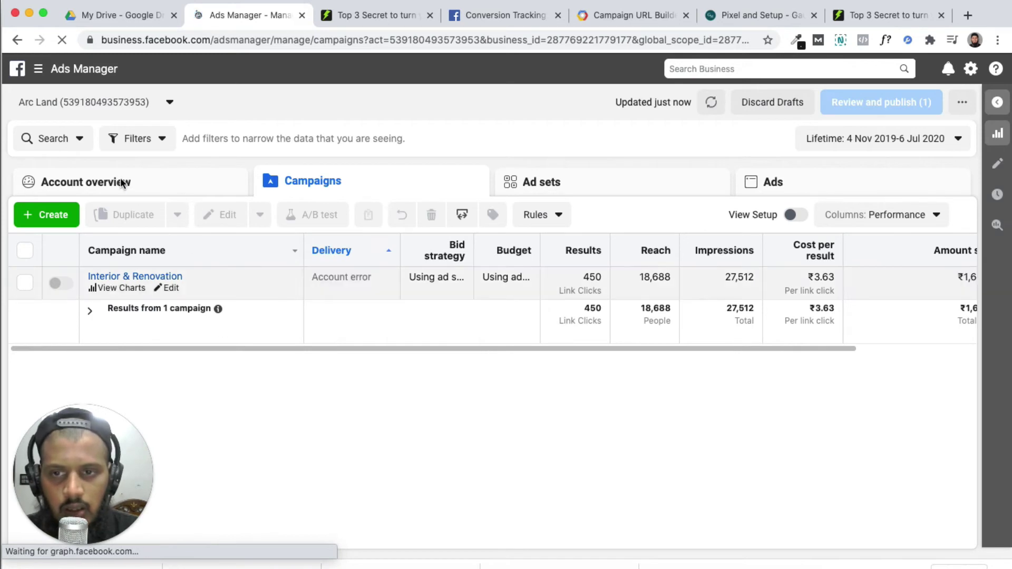
# Step: Switch Ads Manager to the Scientific Method (Current Live) ad account
pyautogui.click(114, 104)
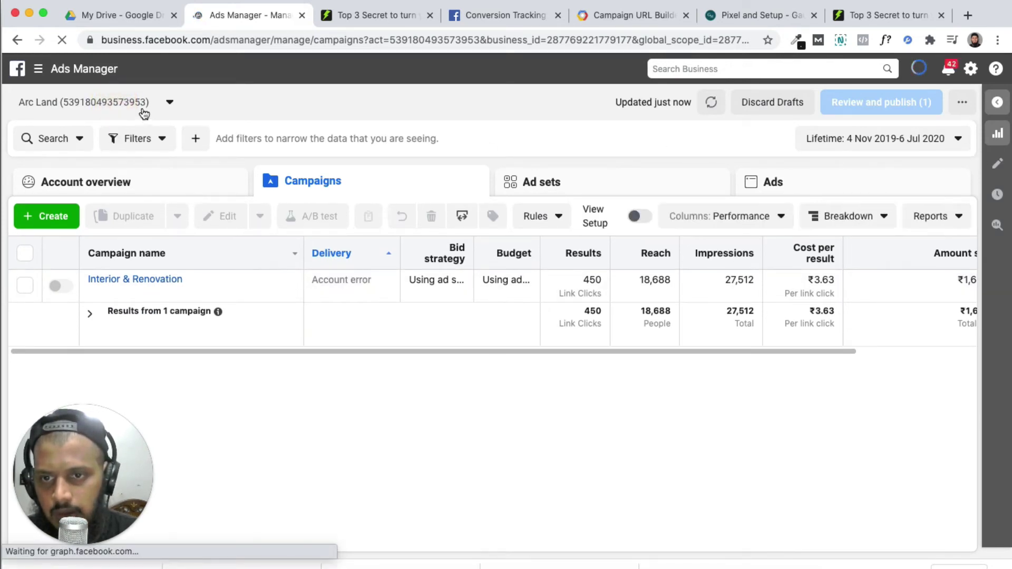
pyautogui.click(143, 108)
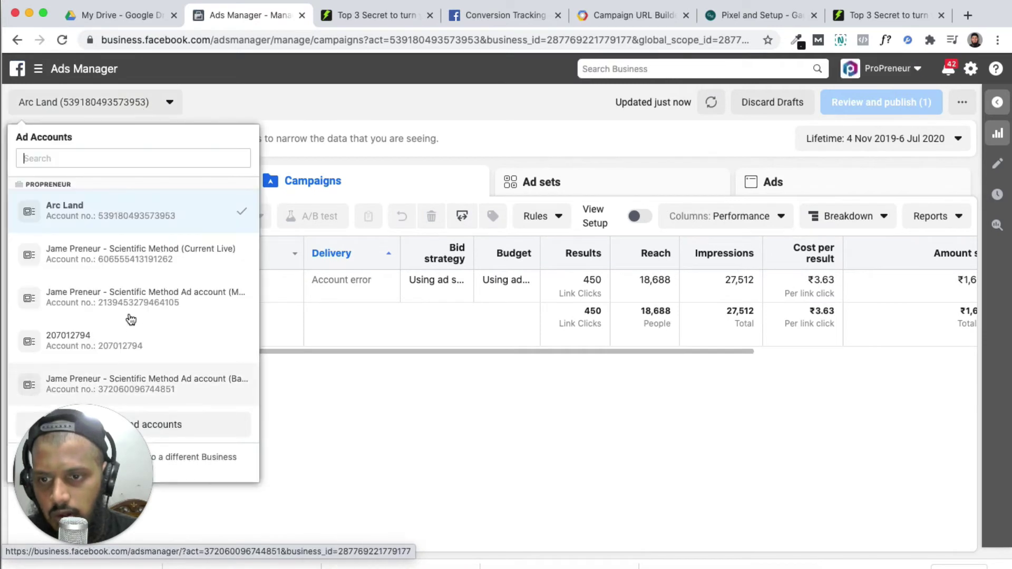
pyautogui.click(150, 255)
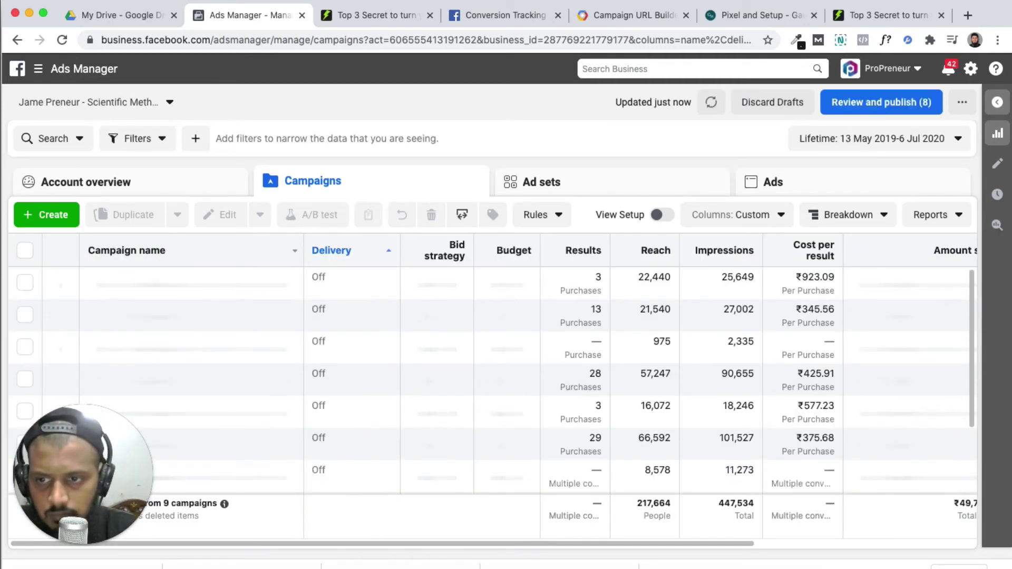
# Step: Highlight the Purchases results of the Remarketing and Vishnu campaigns, briefly checking the mind map
pyautogui.click(592, 322)
pyautogui.moveTo(601, 325); pyautogui.dragTo(564, 325)
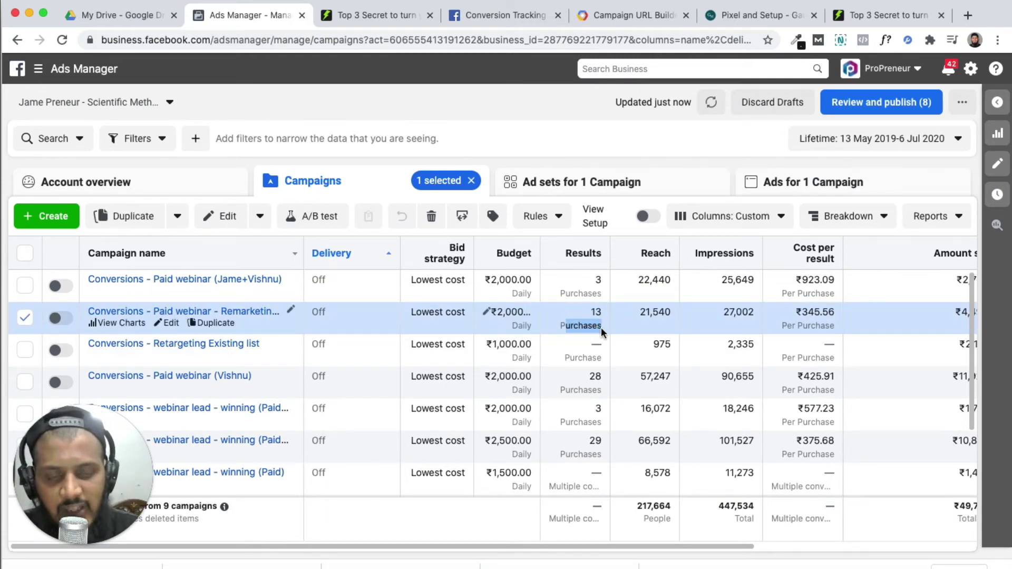
pyautogui.click(601, 331)
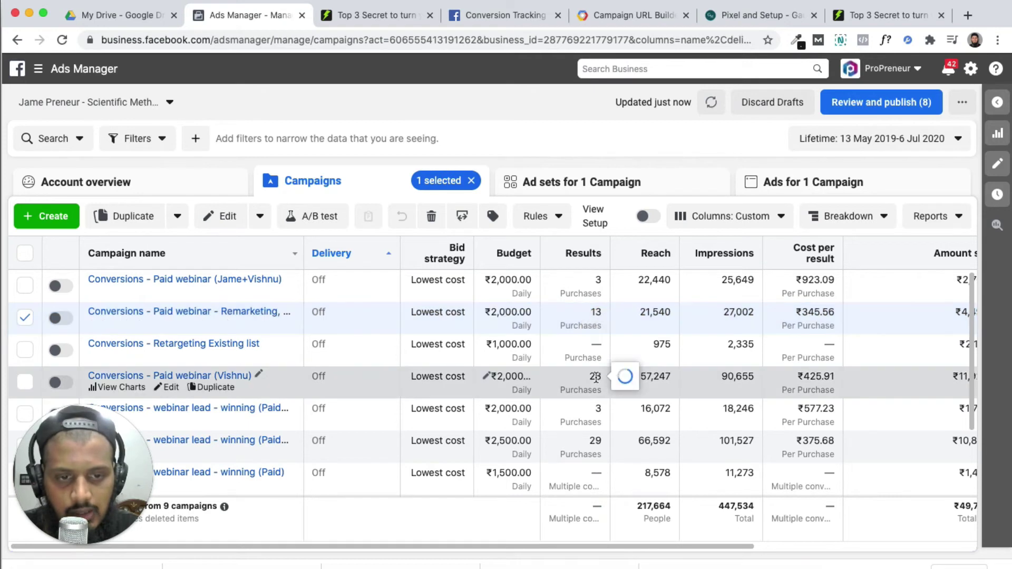
pyautogui.doubleClick(558, 390)
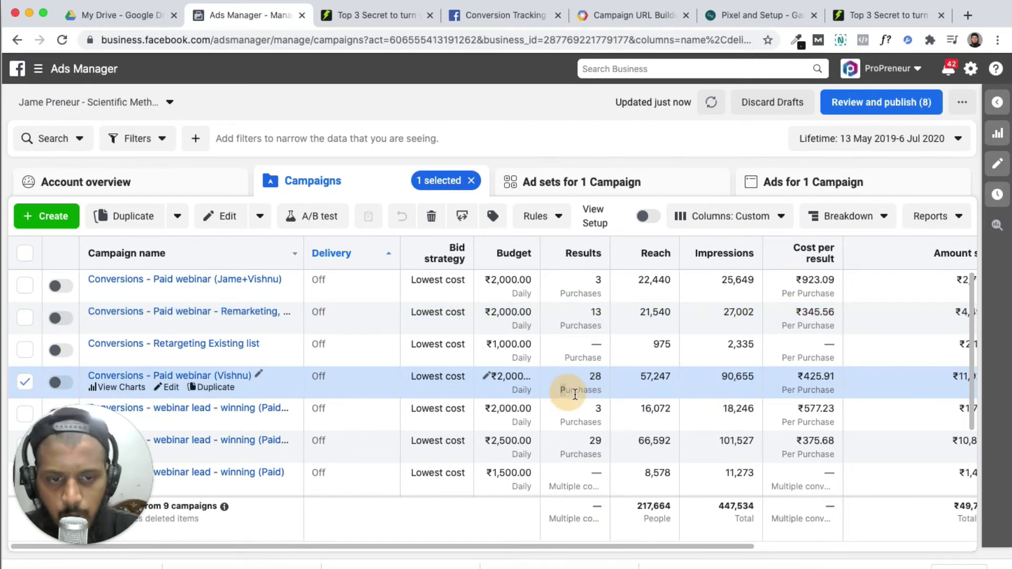
pyautogui.moveTo(579, 389); pyautogui.dragTo(608, 397)
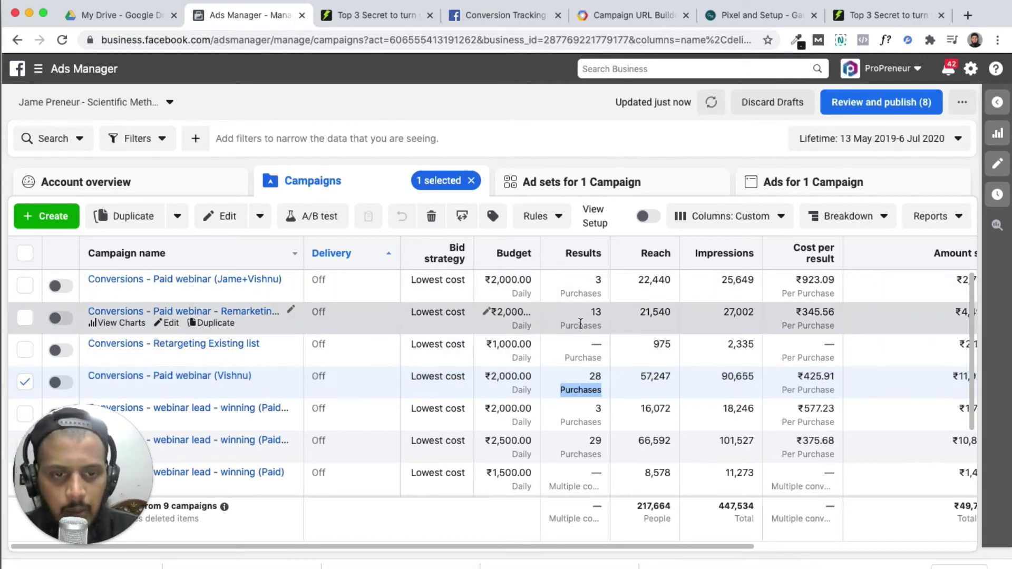
pyautogui.moveTo(557, 329); pyautogui.dragTo(598, 325)
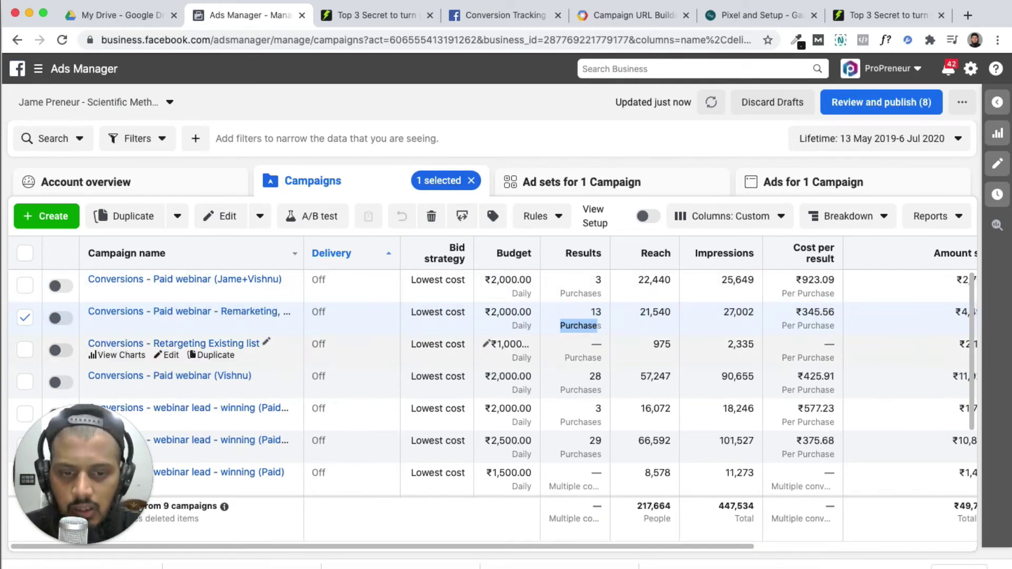
pyautogui.press('super+Tab')
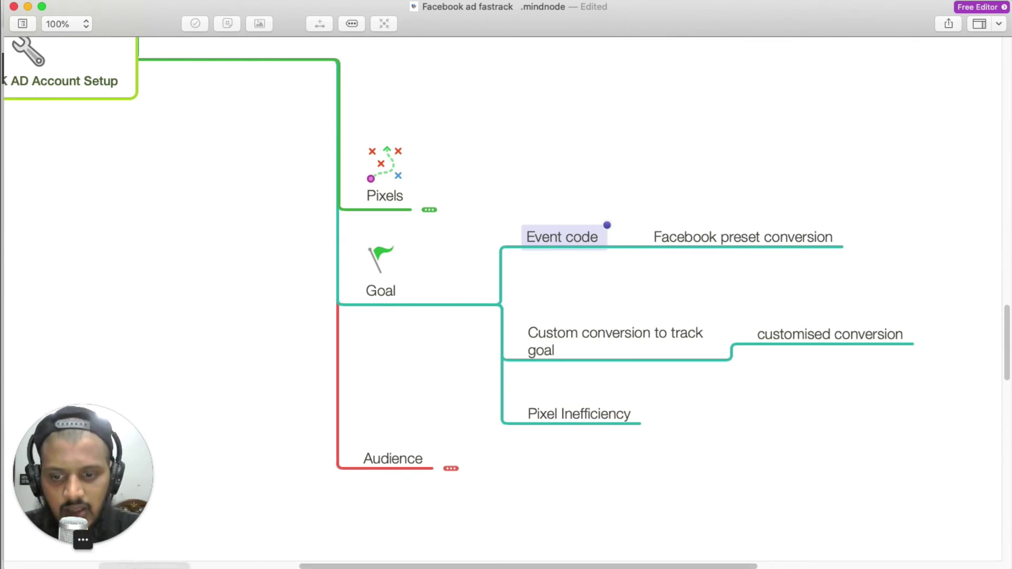
pyautogui.press('super+Tab')
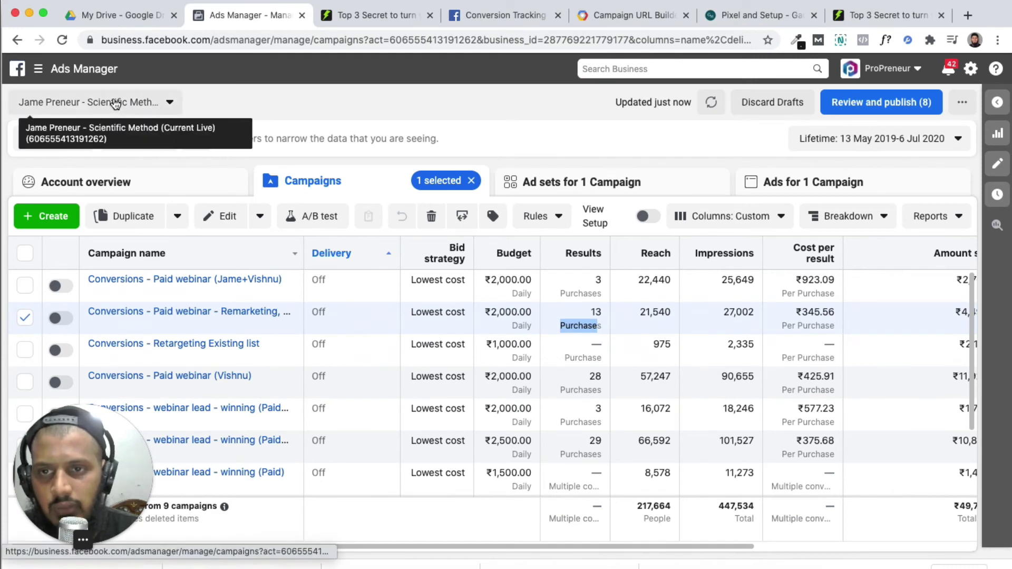
# Step: Go to Events Manager and select the Scientific Method ad account to view its pixel overview
pyautogui.click(38, 68)
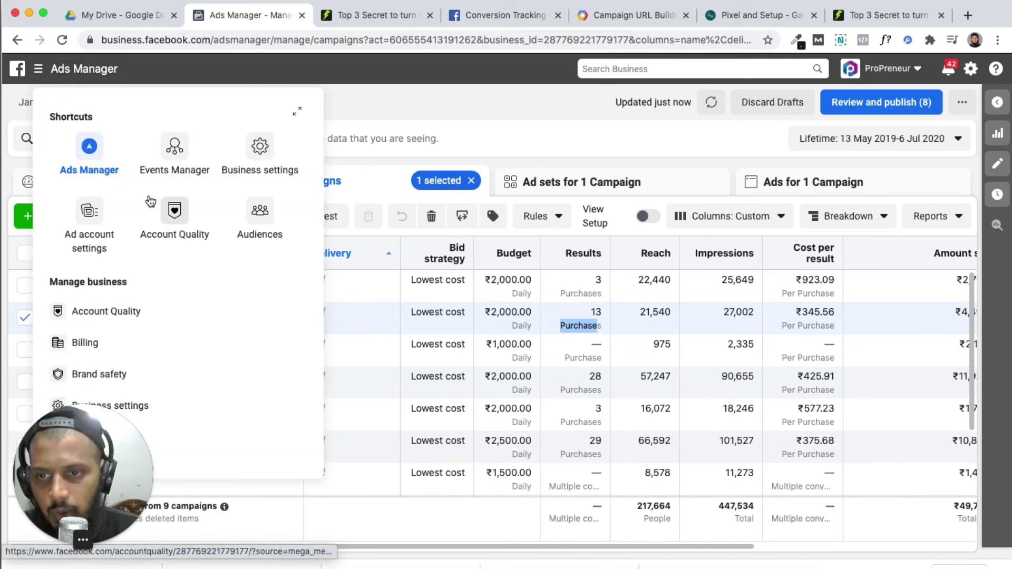
pyautogui.click(176, 145)
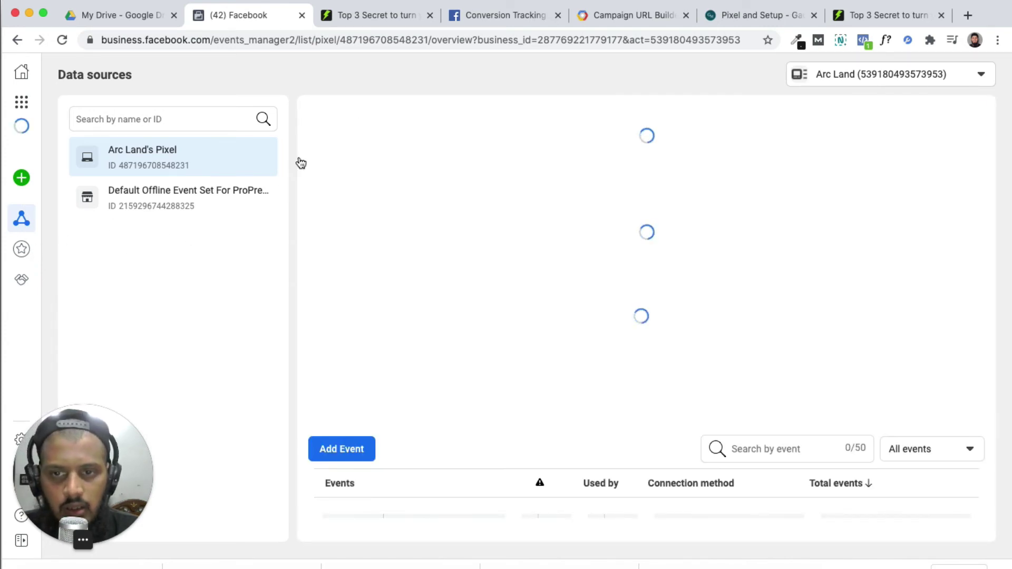
pyautogui.click(843, 77)
pyautogui.click(915, 215)
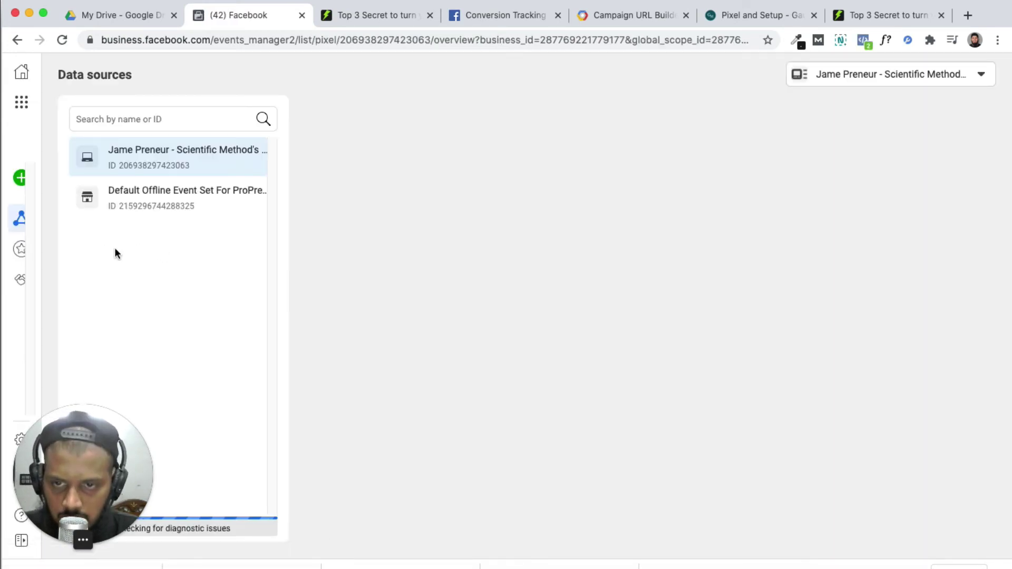
pyautogui.moveTo(20, 219)
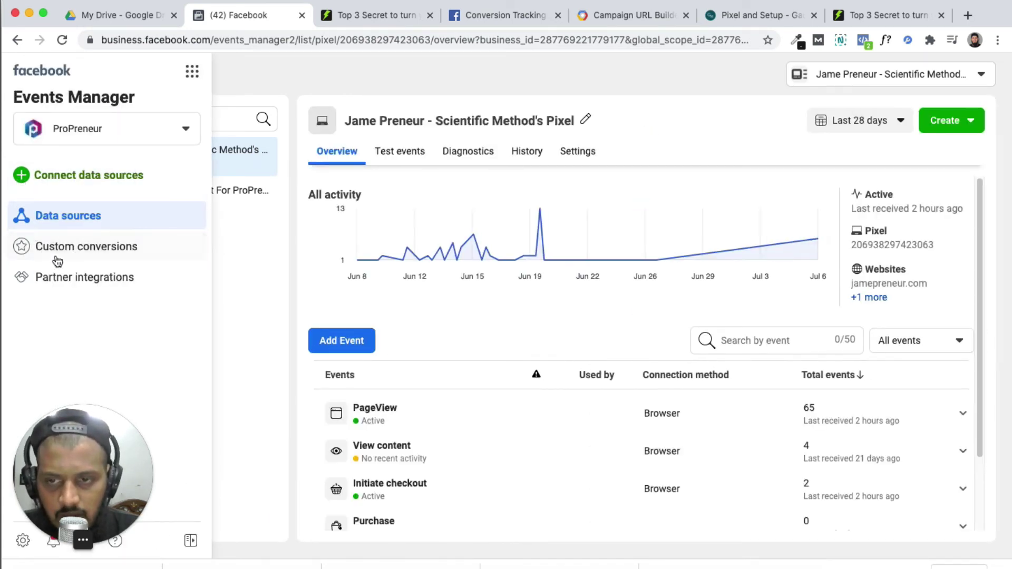
# Step: Start a new custom conversion named Webinar 299
pyautogui.click(100, 254)
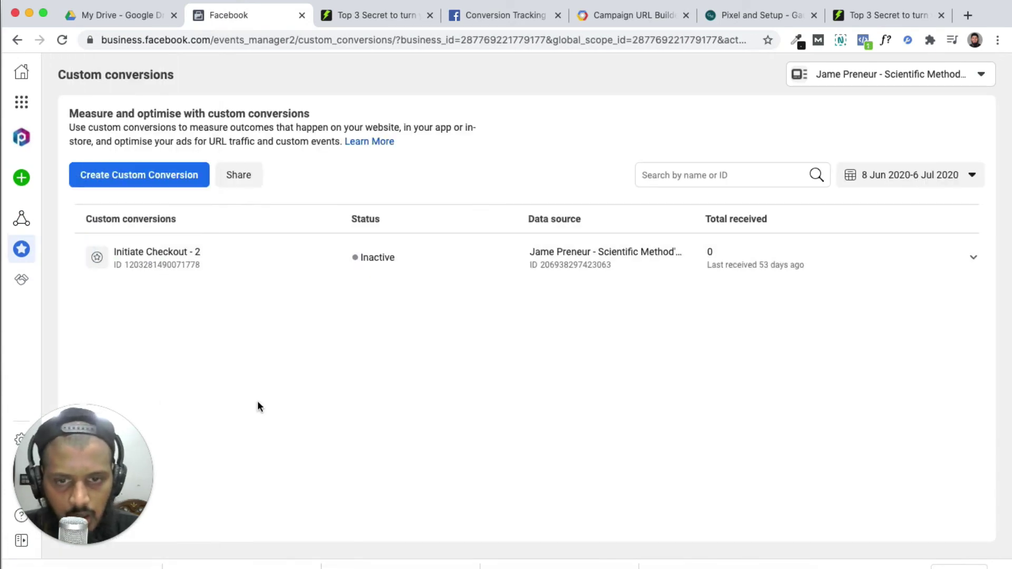
pyautogui.click(163, 176)
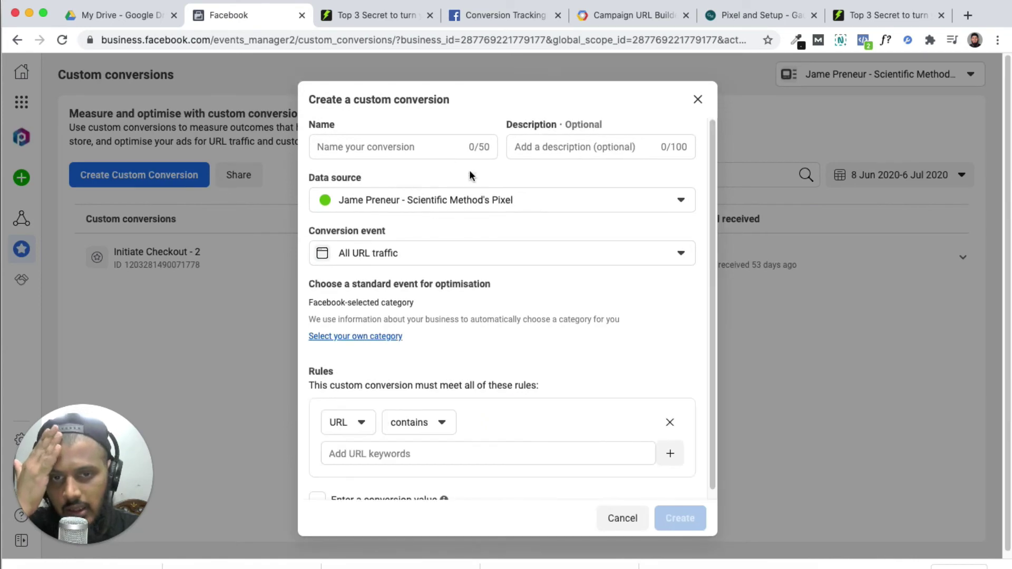
pyautogui.click(438, 152)
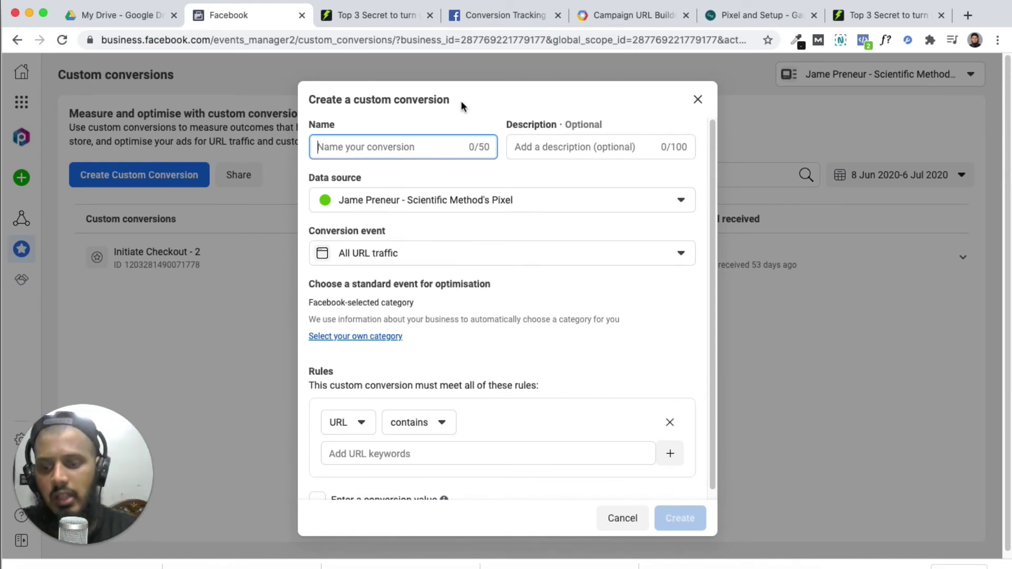
pyautogui.write('Webinar 299')
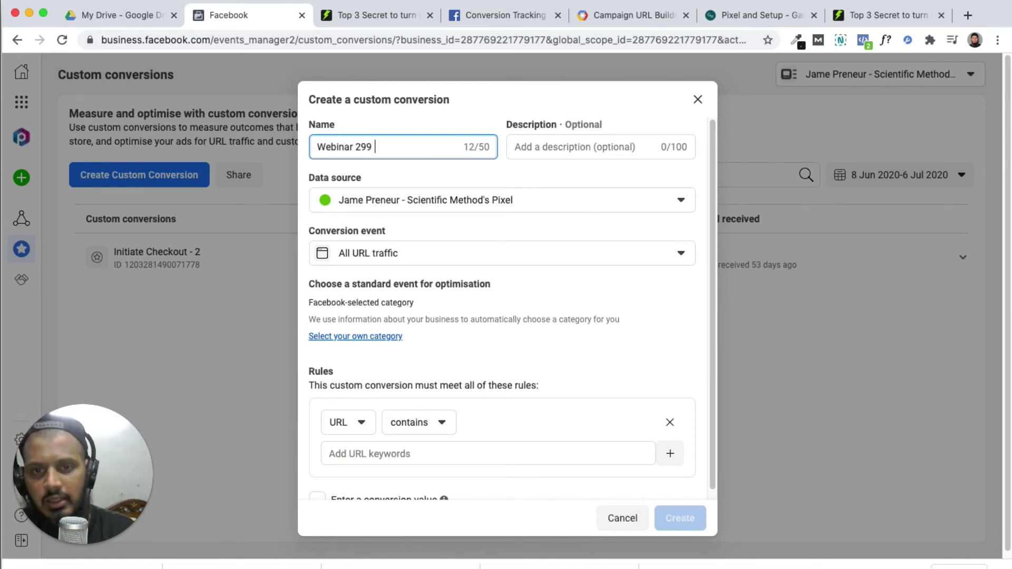
# Step: Set the data source to the Scientific Method pixel and the event to All URL traffic
pyautogui.click(624, 157)
pyautogui.click(535, 202)
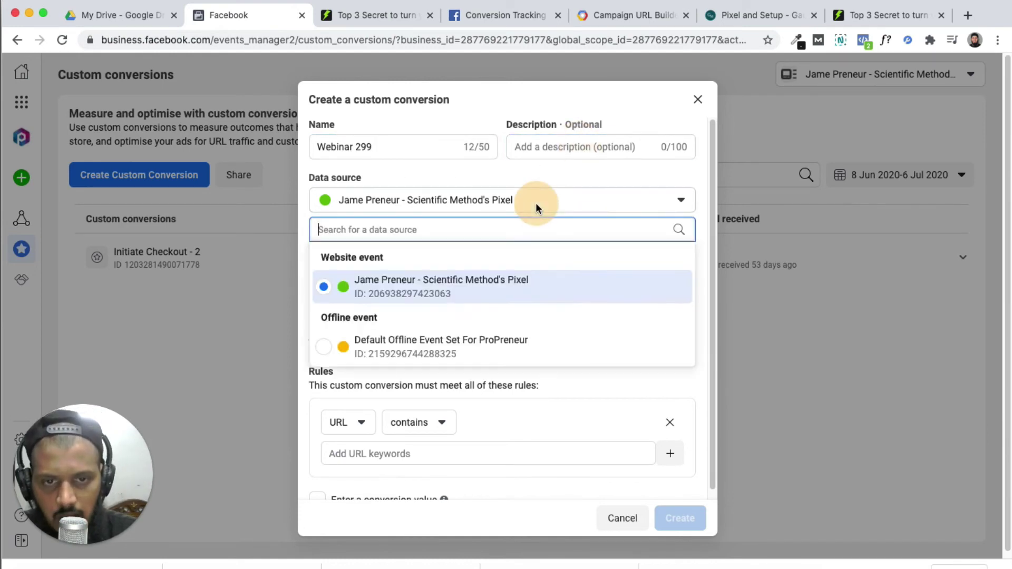
pyautogui.click(503, 281)
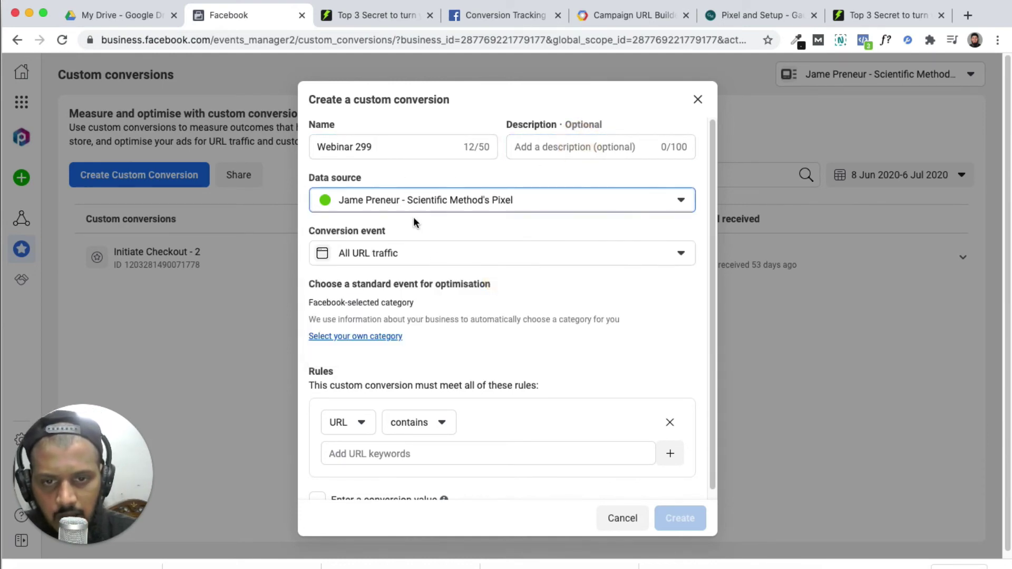
pyautogui.click(444, 258)
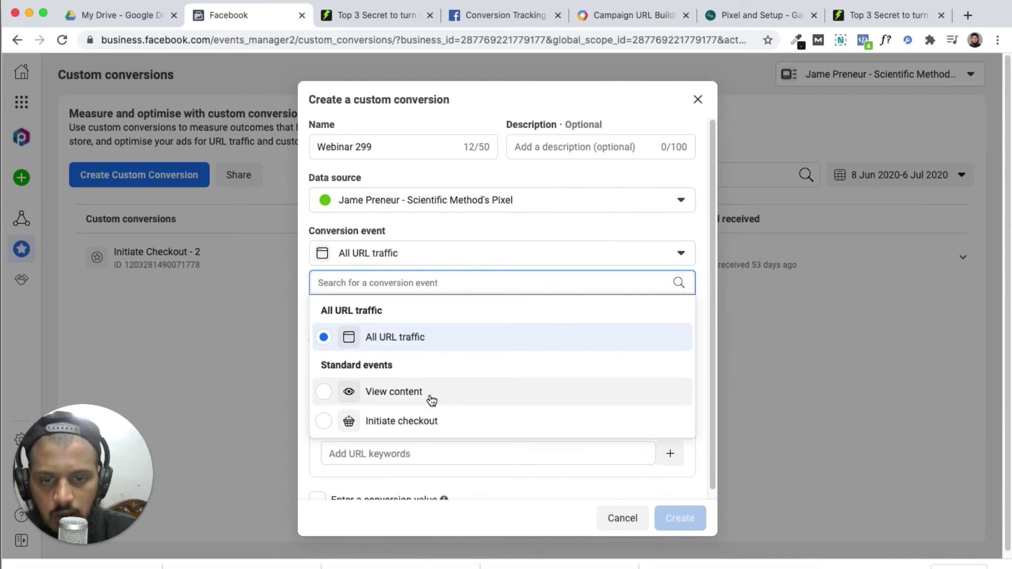
pyautogui.click(409, 337)
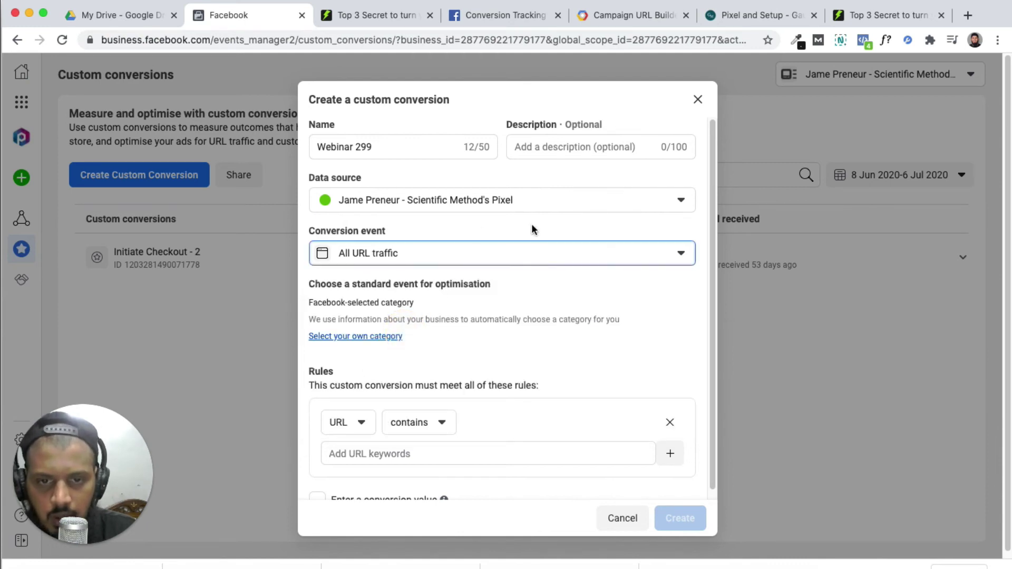
# Step: Copy the webinar-registration-paid page URL from its tab and return to the form
pyautogui.click(885, 15)
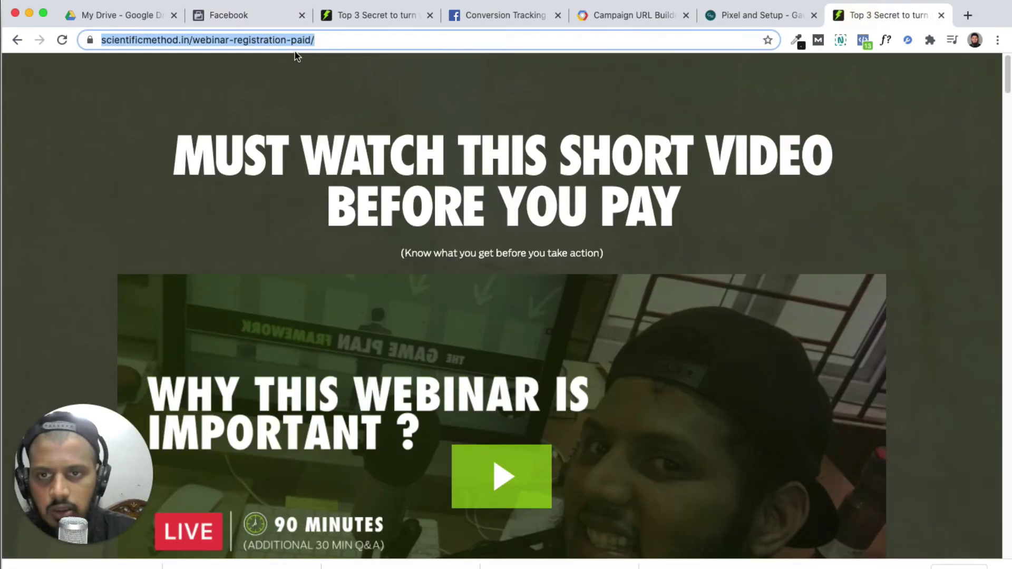
pyautogui.rightClick(283, 39)
pyautogui.click(331, 120)
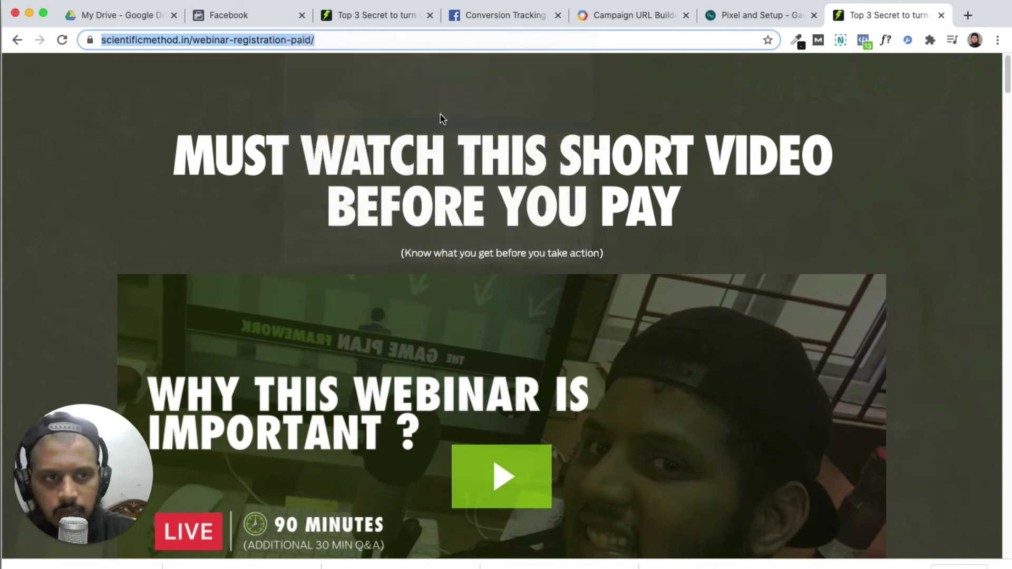
pyautogui.click(245, 16)
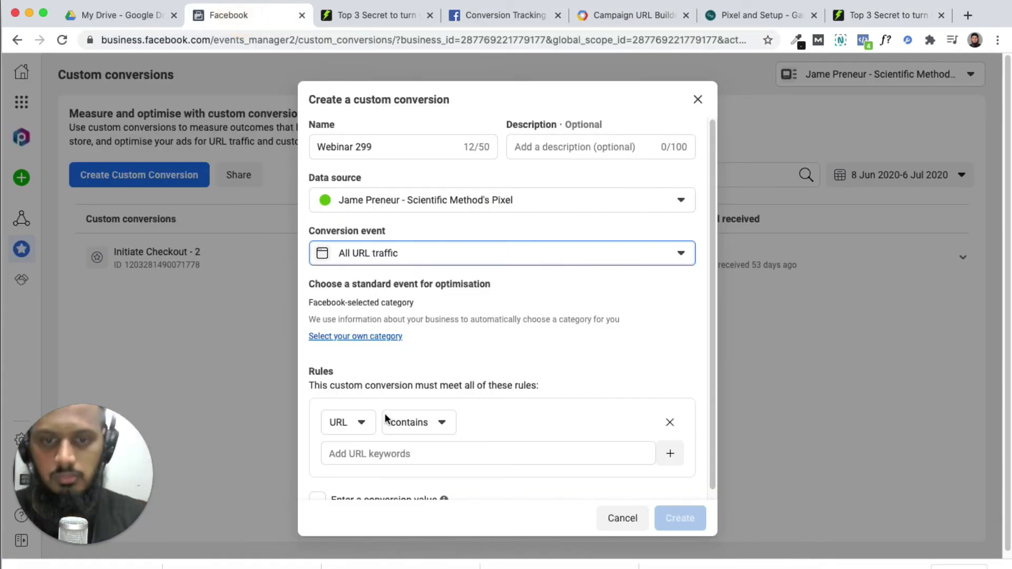
# Step: Start a URL contains rule with the keyword thankyou
pyautogui.scroll(-1, 406, 431)
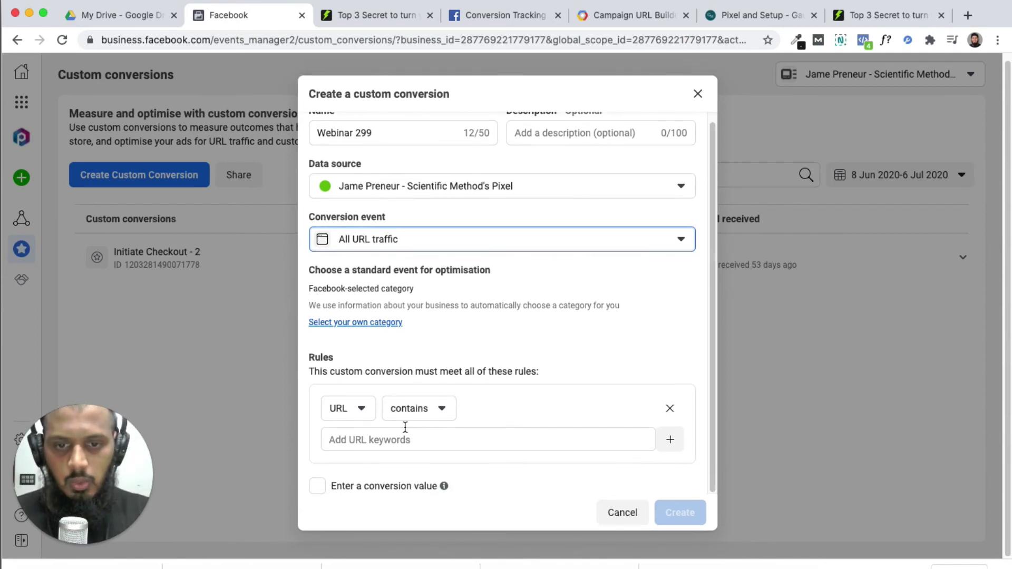
pyautogui.click(410, 240)
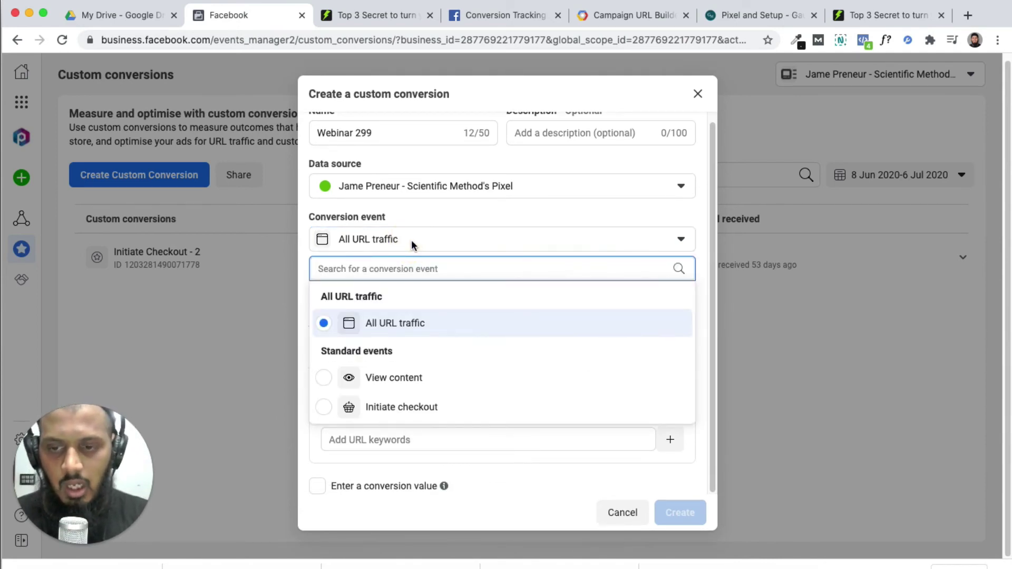
pyautogui.click(411, 239)
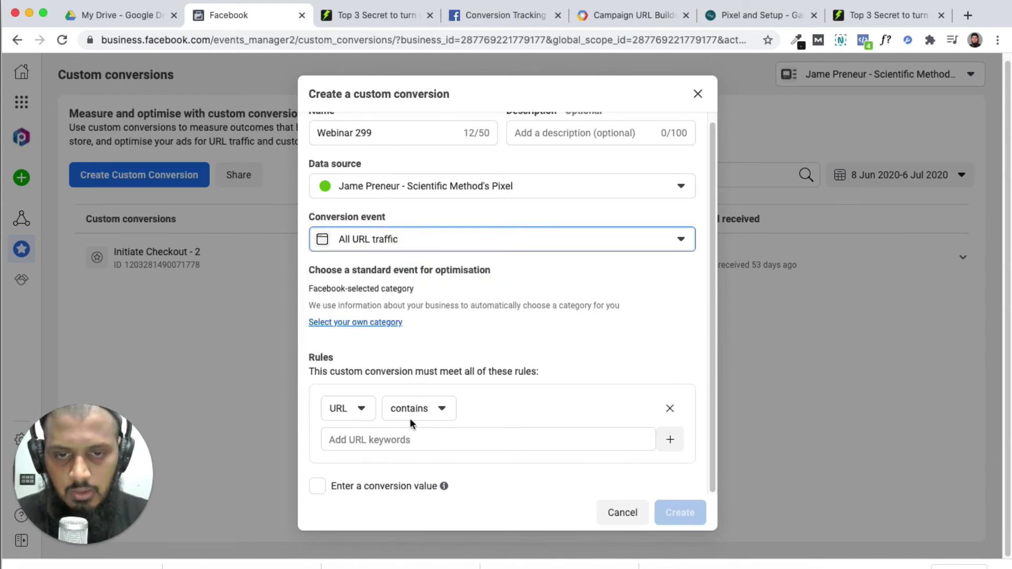
pyautogui.click(389, 441)
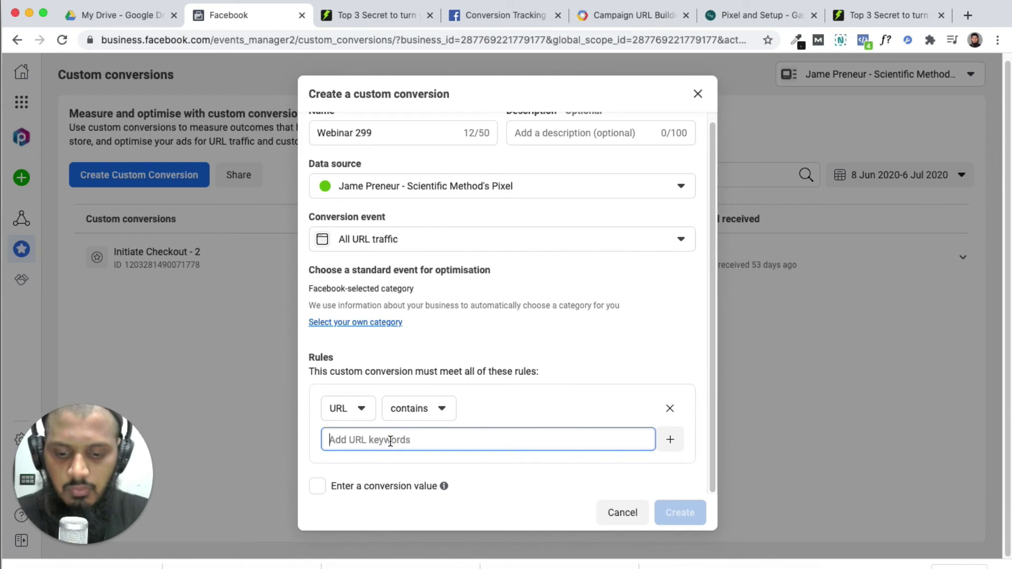
pyautogui.write('t')
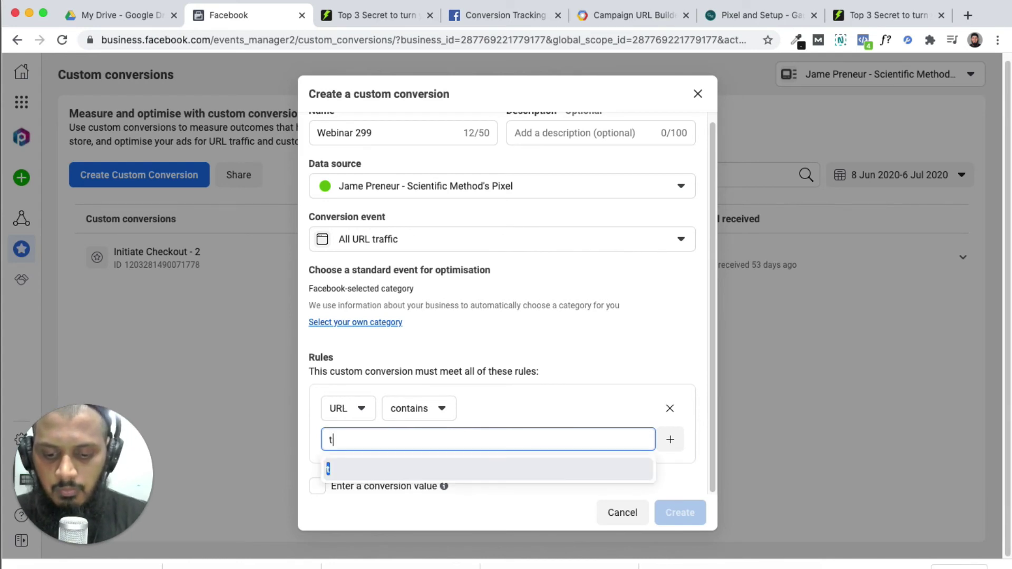
pyautogui.write('hankyou')
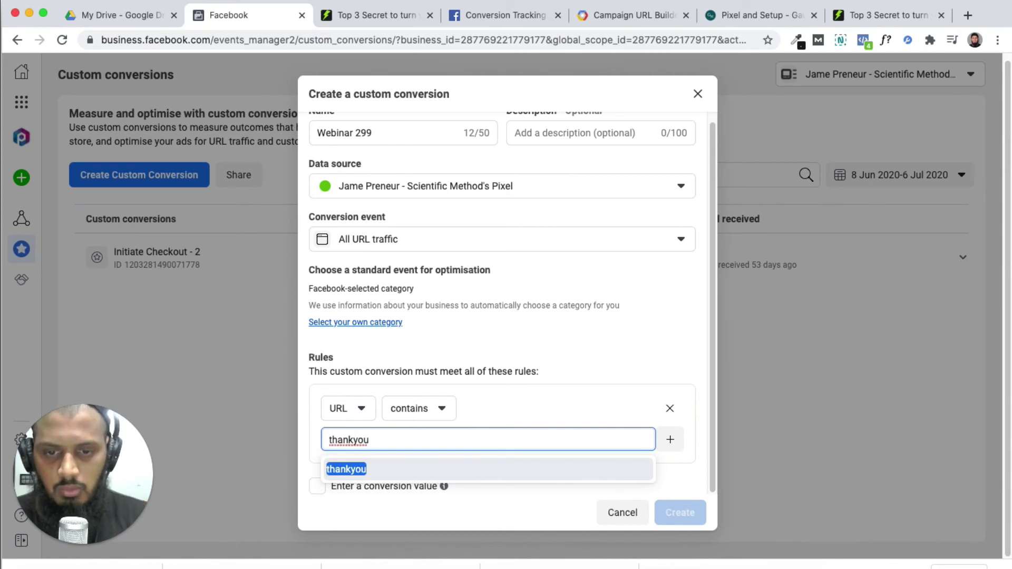
pyautogui.press('Left')
pyautogui.press('Left')
pyautogui.press('Left')
pyautogui.press('Left')
pyautogui.press('Left')
pyautogui.press('Left')
pyautogui.press('Left')
pyautogui.press('Left')
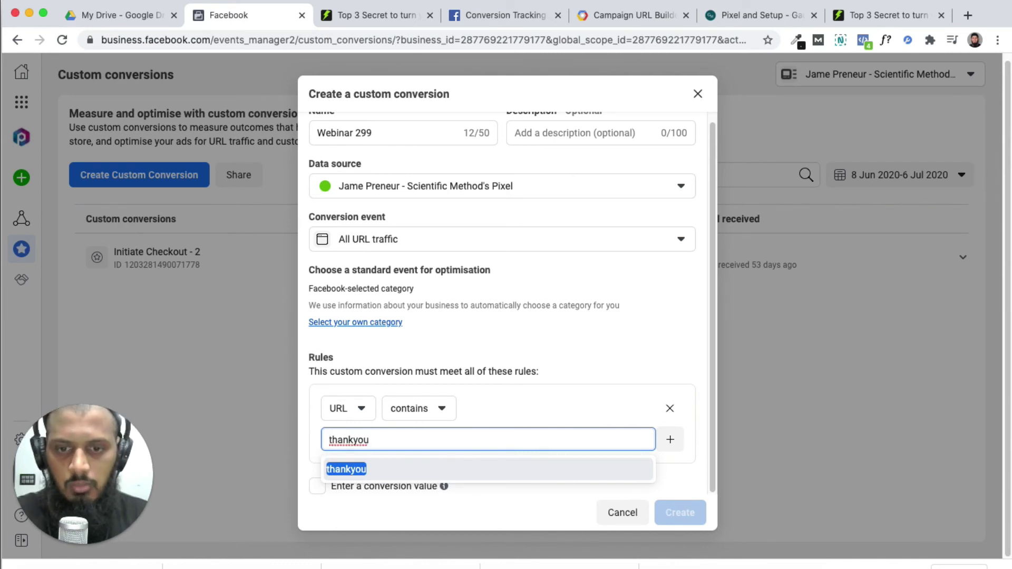
pyautogui.click(468, 444)
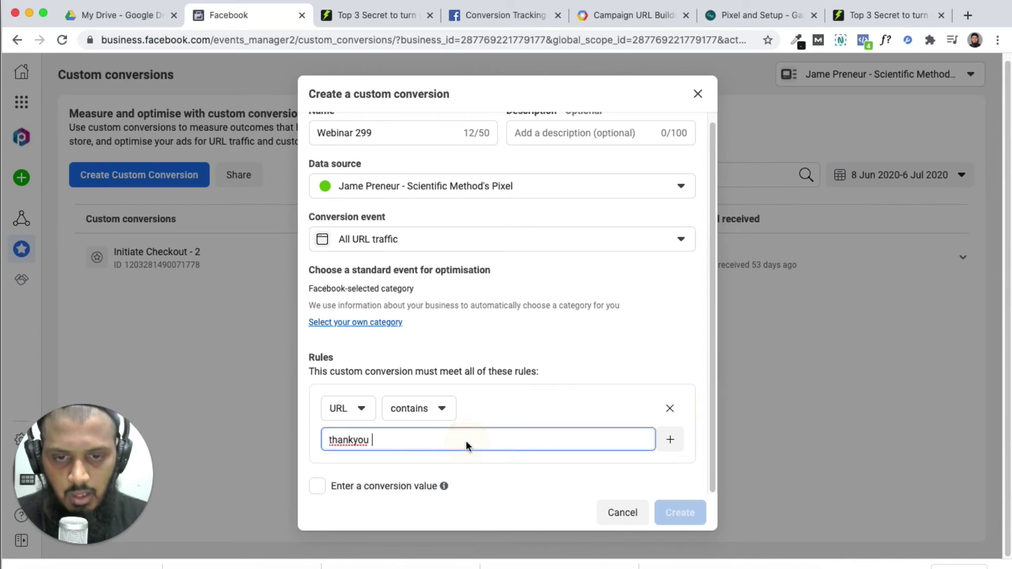
pyautogui.click(431, 413)
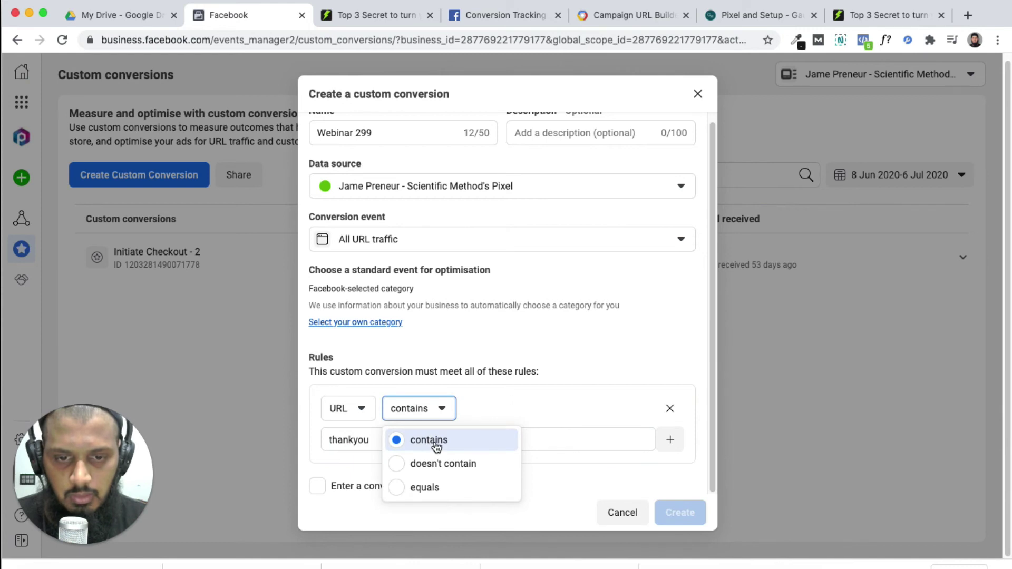
pyautogui.click(553, 439)
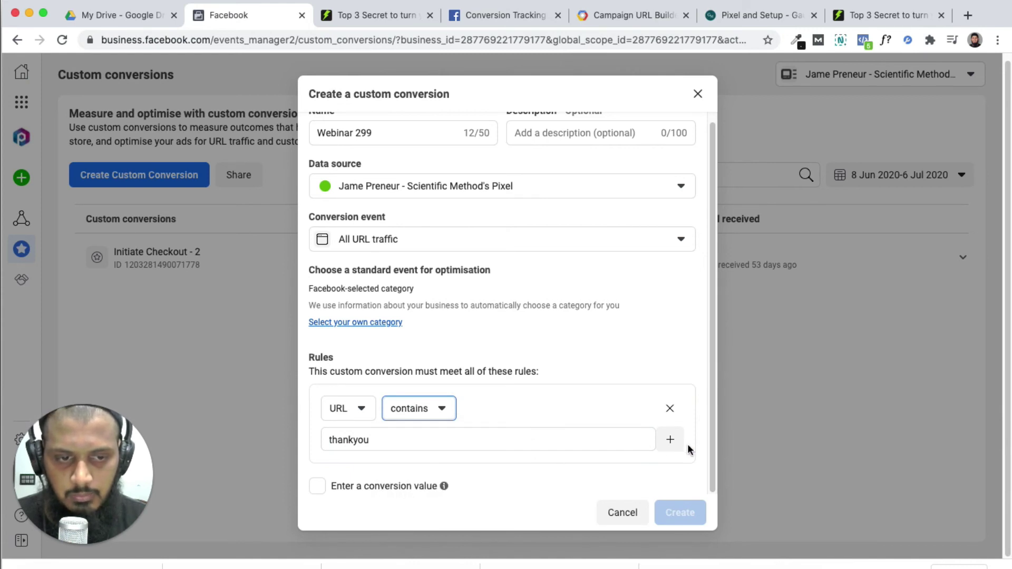
pyautogui.click(425, 440)
pyautogui.moveTo(395, 440); pyautogui.dragTo(270, 436)
pyautogui.press('super+v')
pyautogui.click(586, 469)
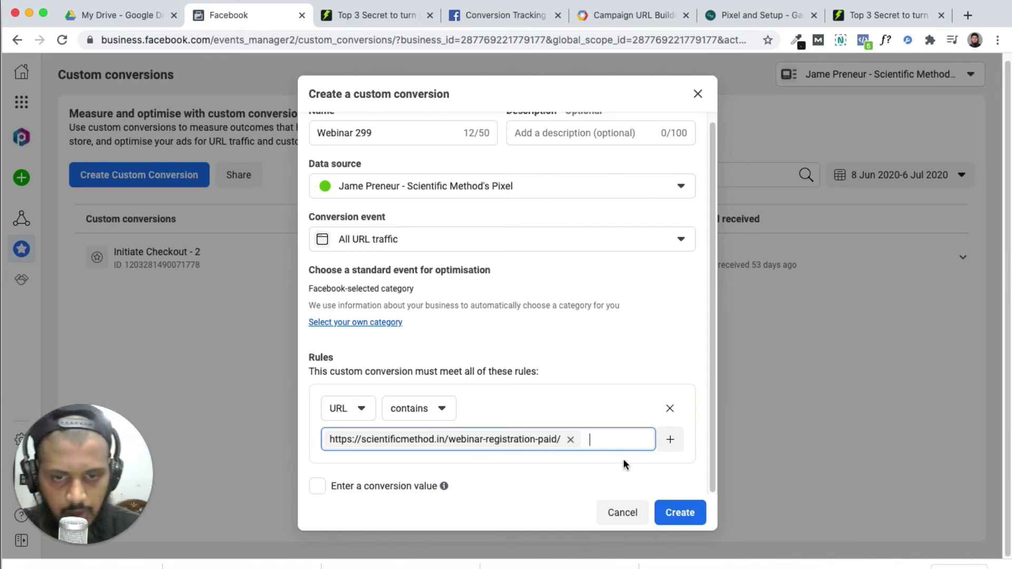
pyautogui.click(686, 514)
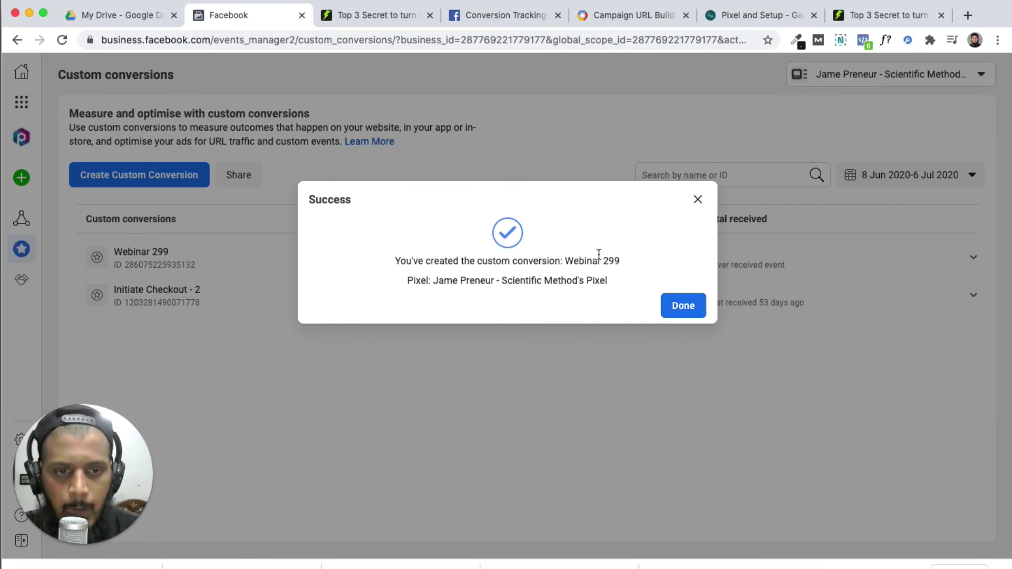
# Step: Dismiss the Webinar 299 success message and switch to Ads Manager from Business tools
pyautogui.click(685, 310)
pyautogui.moveTo(23, 258)
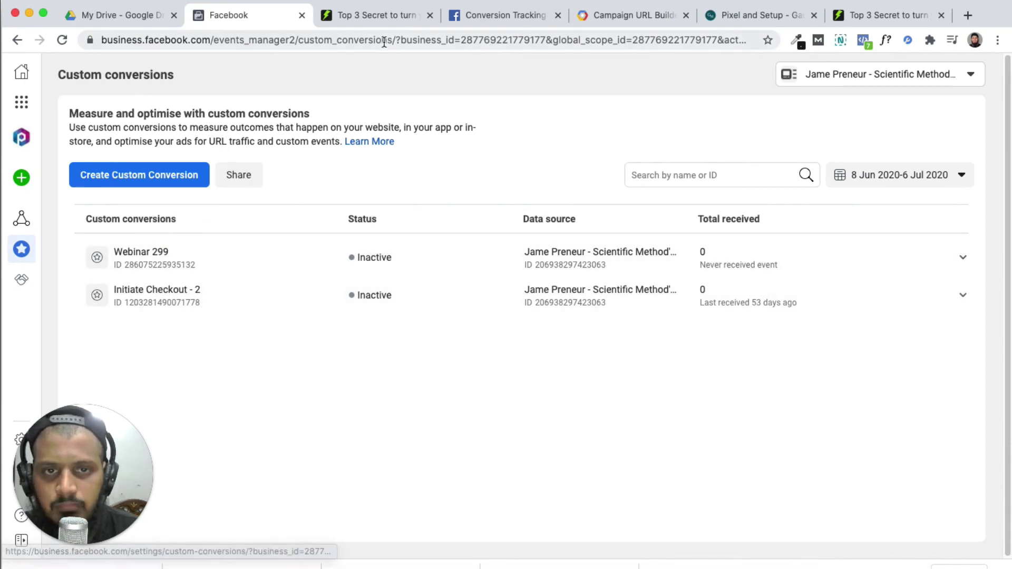
pyautogui.click(22, 101)
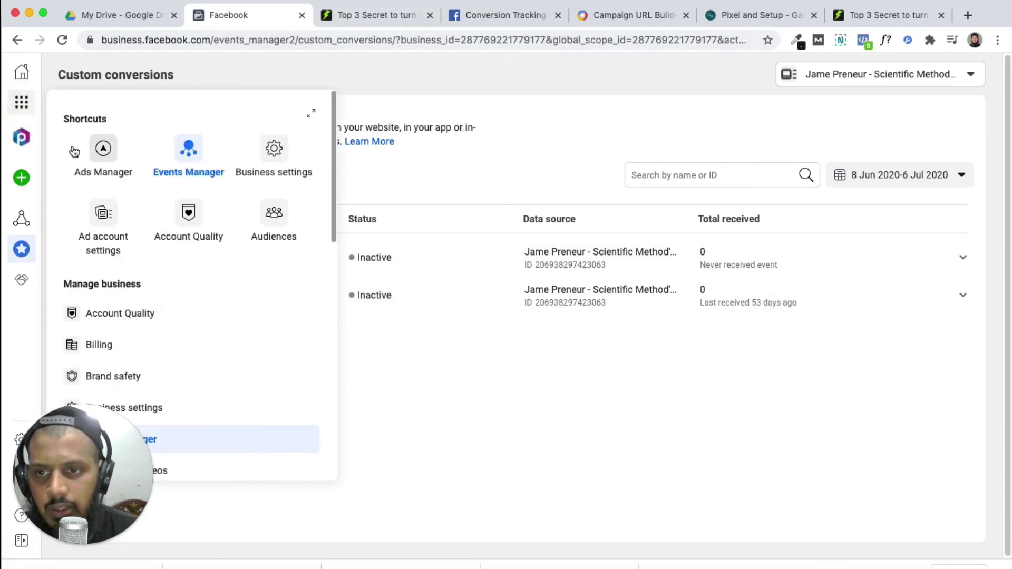
pyautogui.click(101, 149)
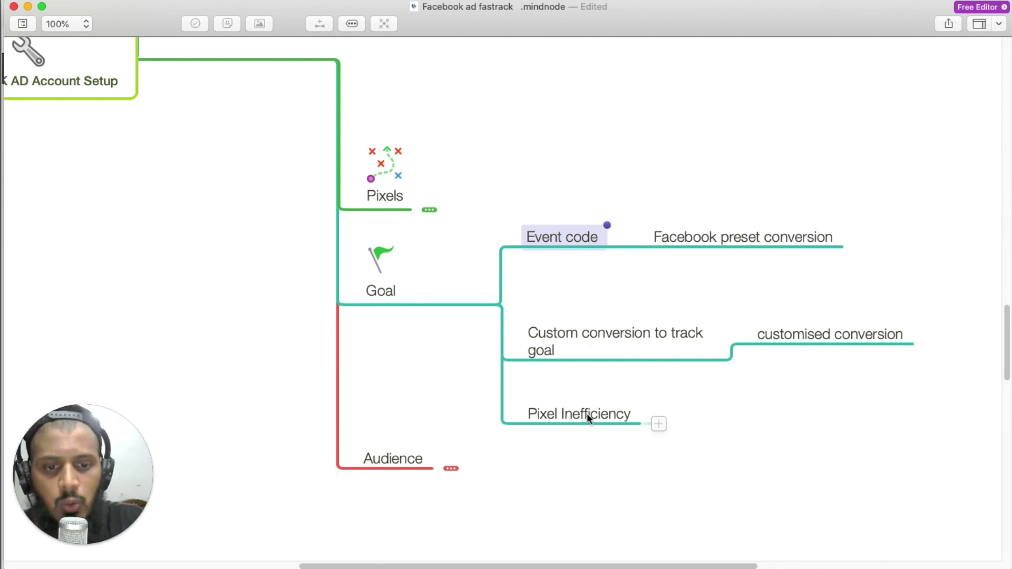
# Step: Nudge Pixel Inefficiency up and unfold Audience to show Custom audience and Lookalike audience
pyautogui.moveTo(586, 413); pyautogui.dragTo(586, 398)
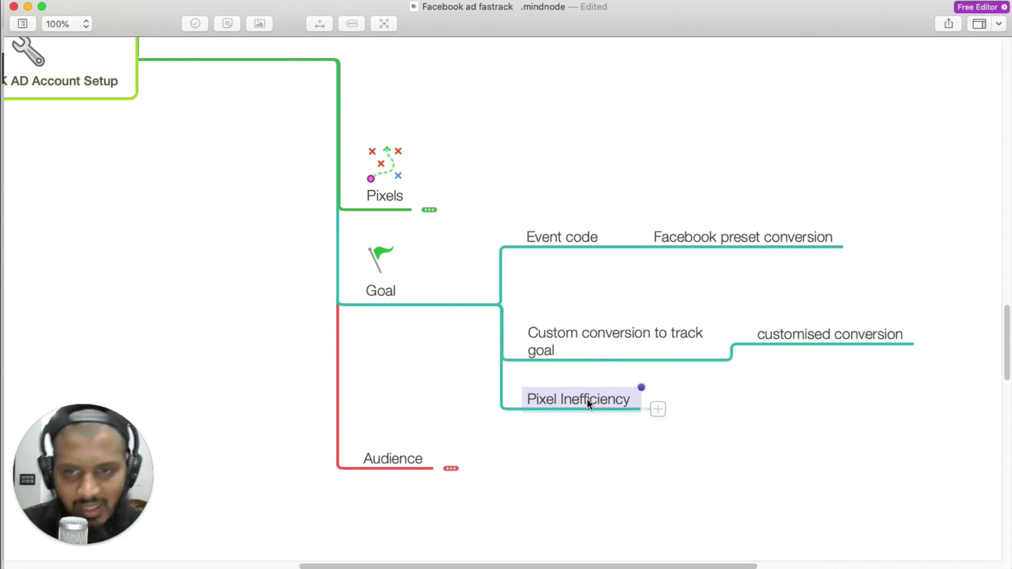
pyautogui.scroll(-5, 419, 420)
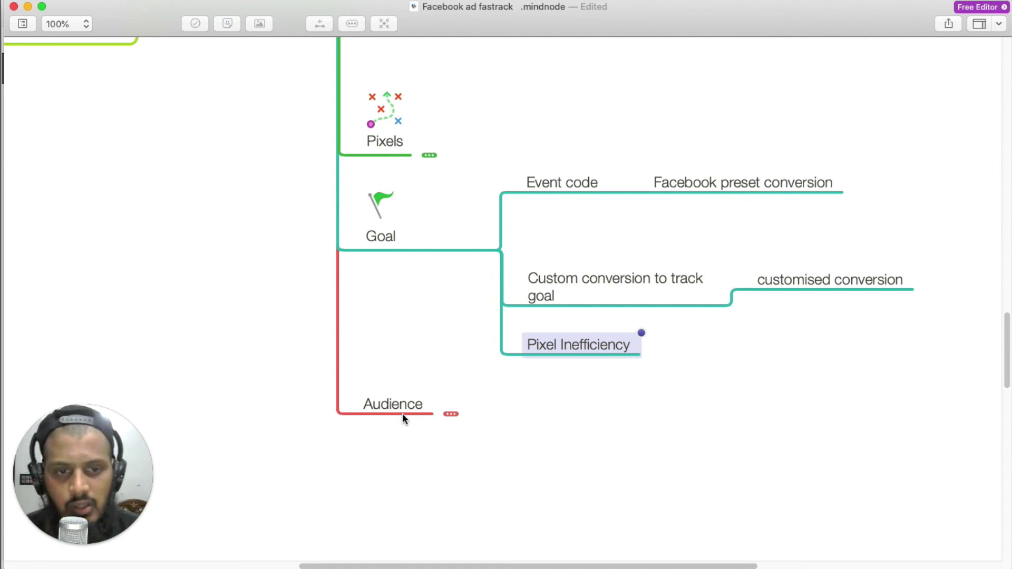
pyautogui.click(451, 414)
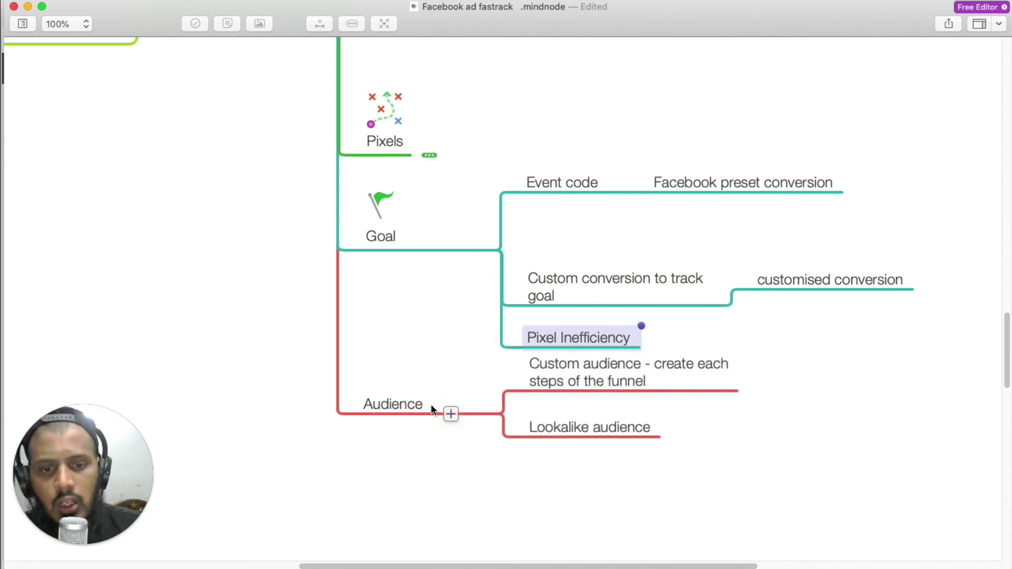
pyautogui.click(402, 416)
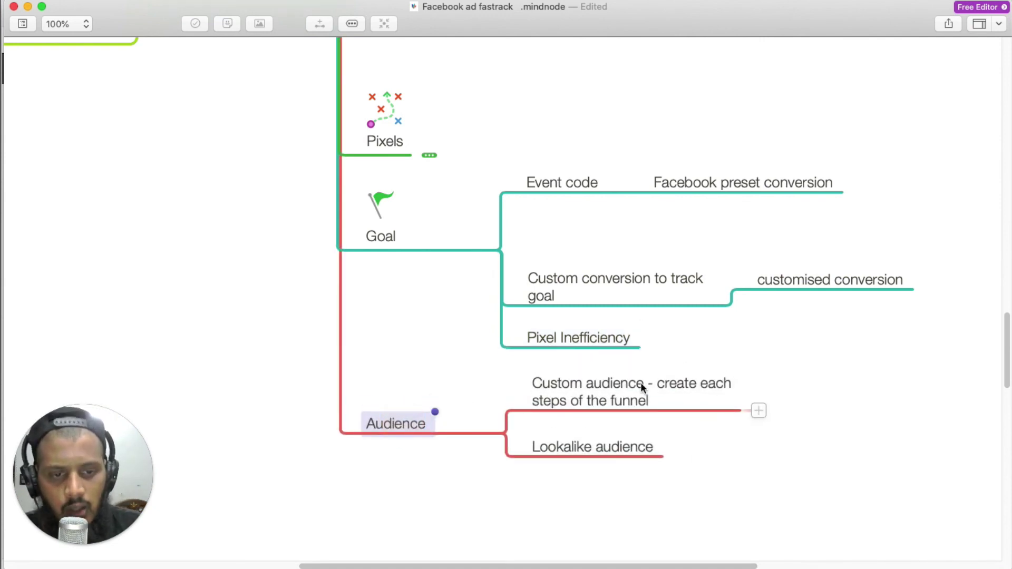